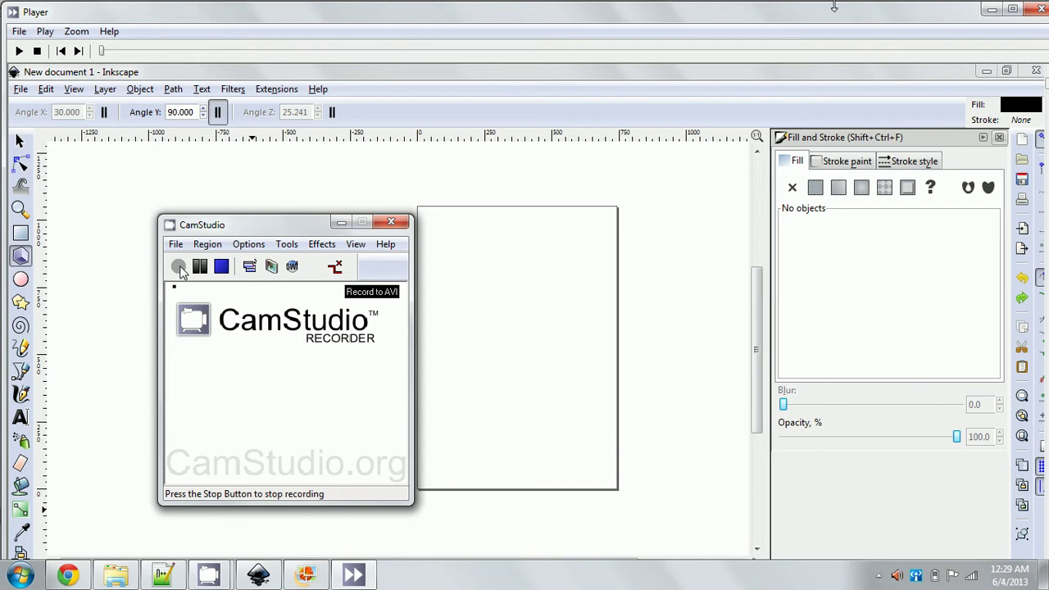
Step: Close the recording player window and the Fill and Stroke dialog to clear the drawing area
{"action": "left_click", "coordinate": [1041, 8]}
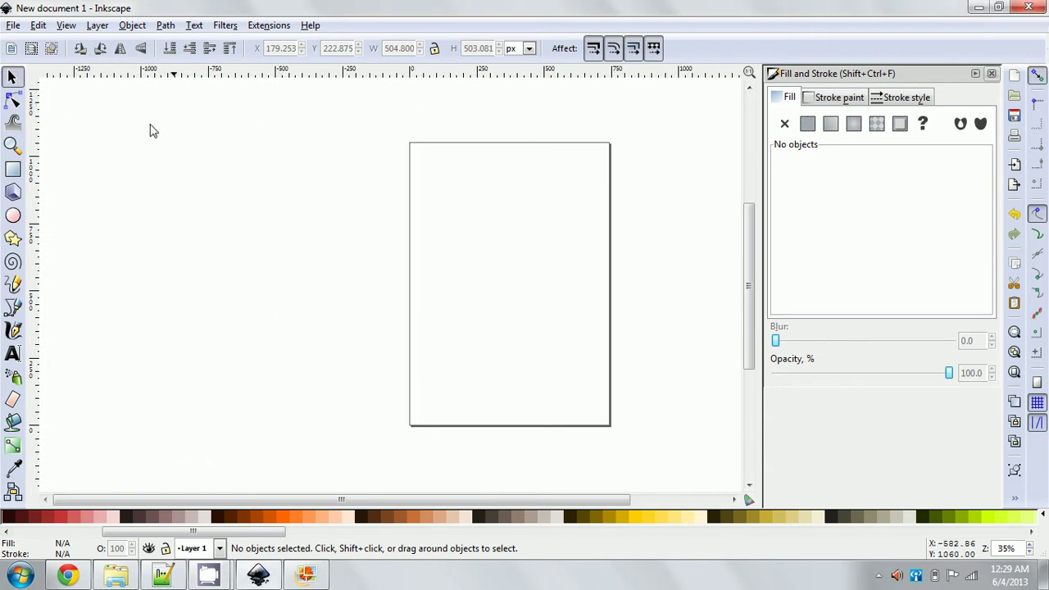
{"action": "left_click", "coordinate": [13, 100]}
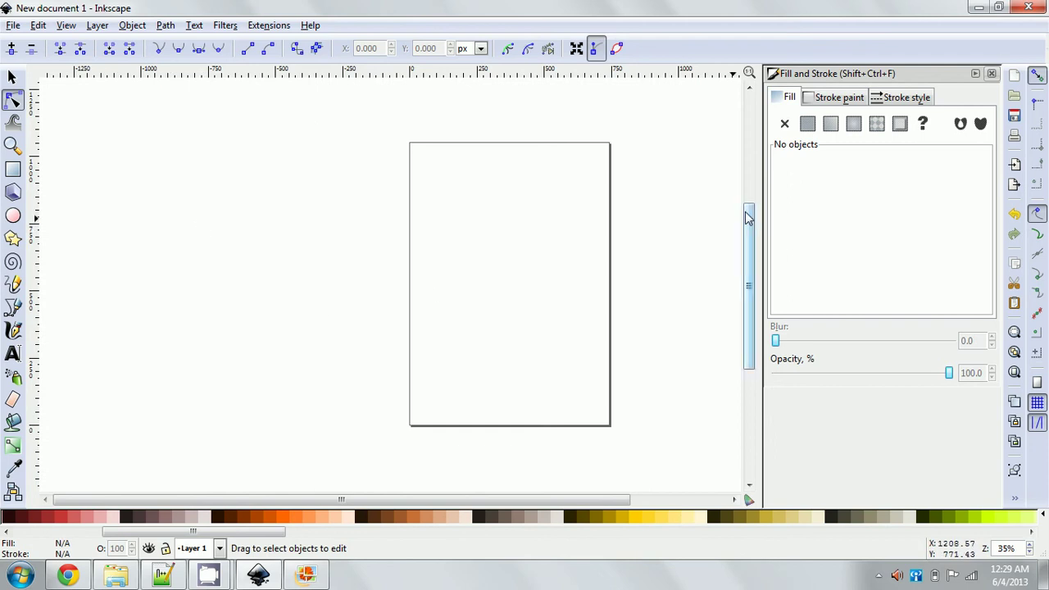
{"action": "left_click", "coordinate": [992, 74]}
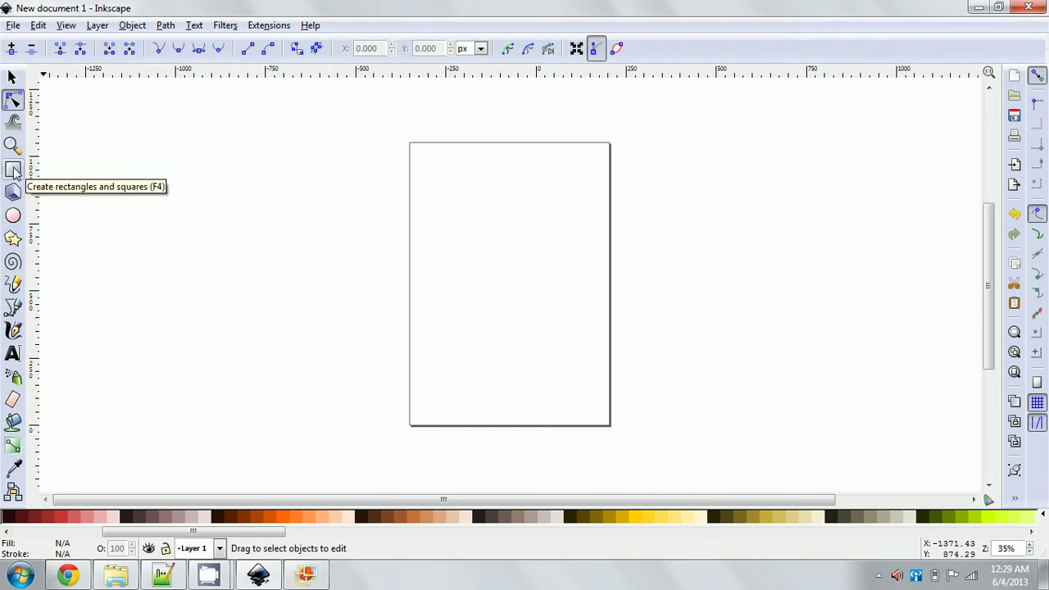
Step: Draw a closed, irregular path with six straight segments on the empty canvas beside the page, using the Bezier pen tool
{"action": "left_click", "coordinate": [14, 309]}
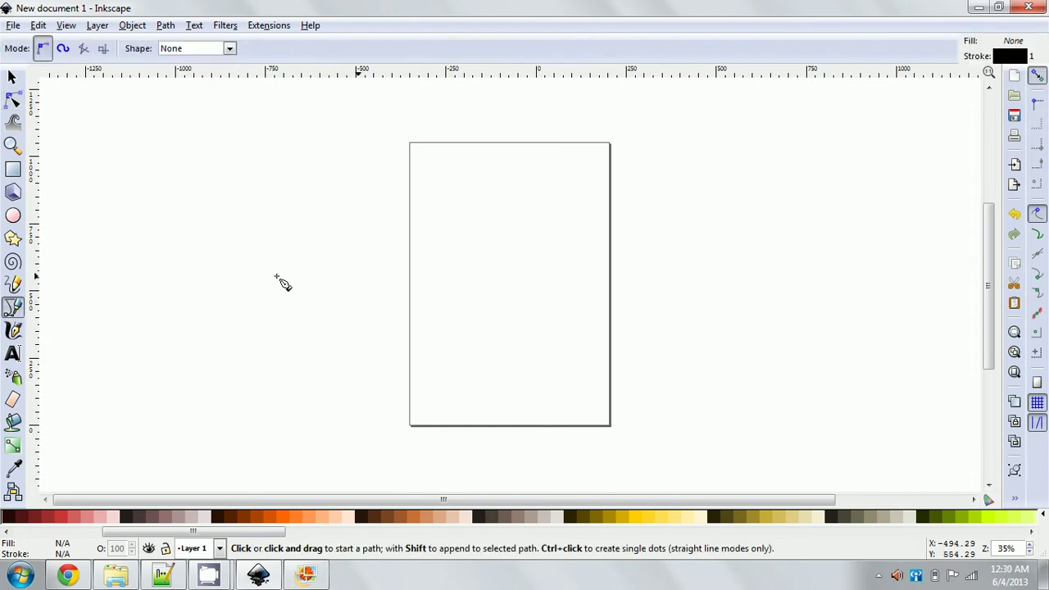
{"action": "left_click", "coordinate": [304, 288]}
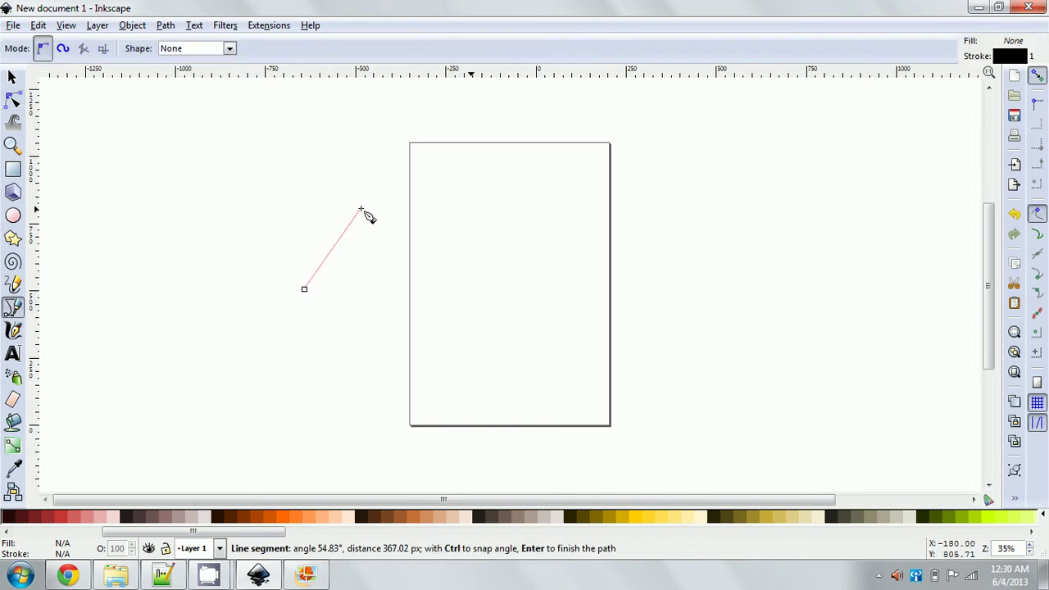
{"action": "left_click", "coordinate": [360, 210]}
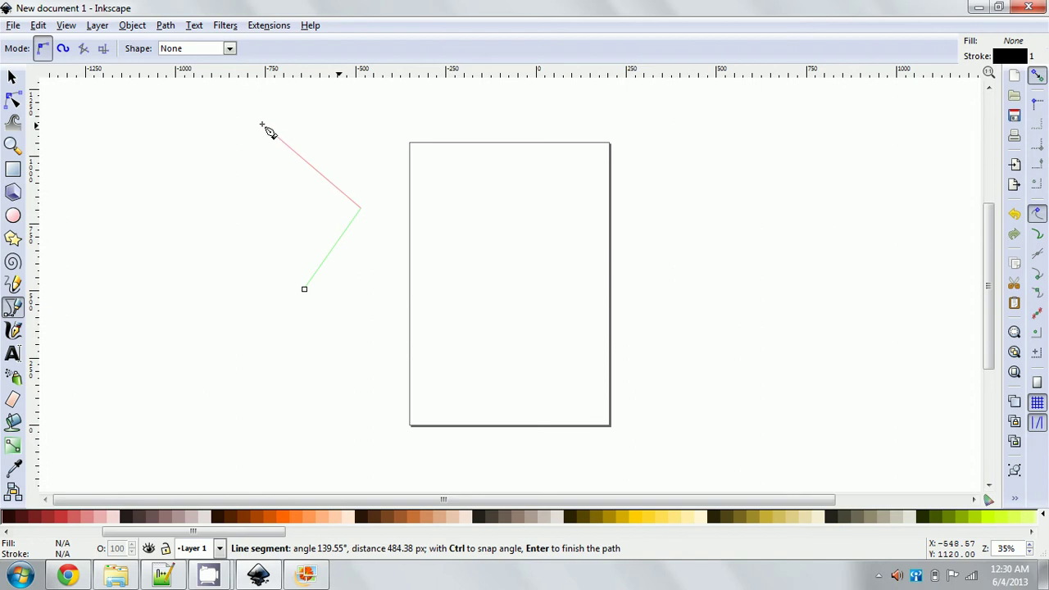
{"action": "left_click", "coordinate": [263, 125]}
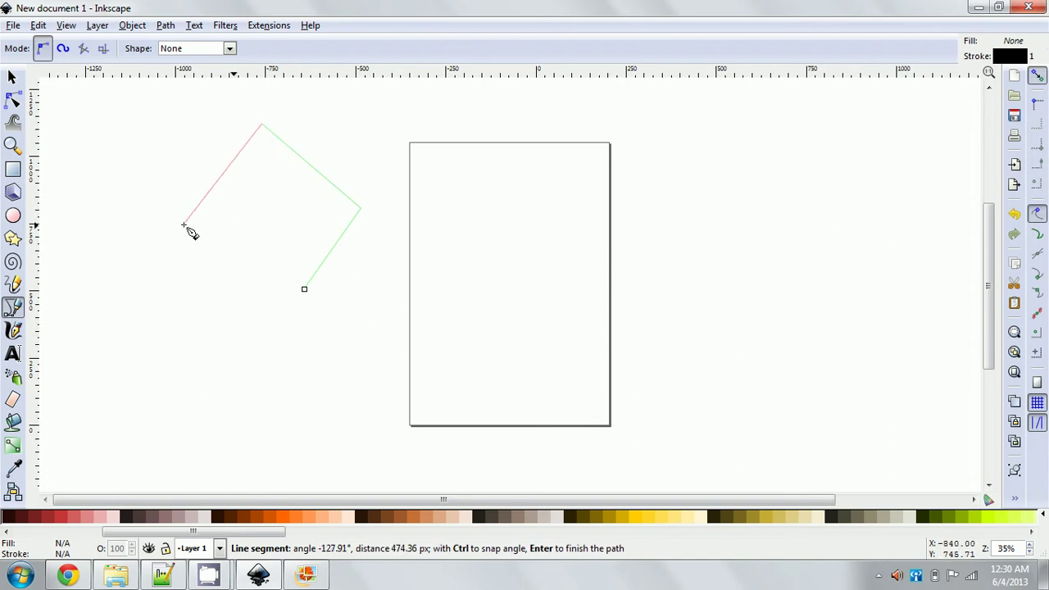
{"action": "left_click", "coordinate": [184, 223]}
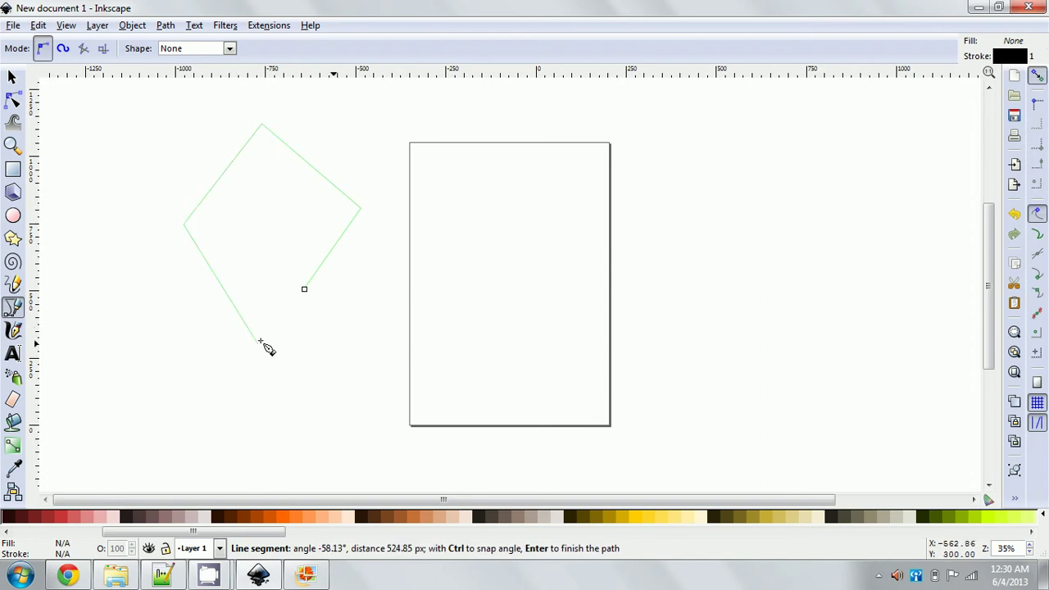
{"action": "left_click", "coordinate": [259, 341]}
{"action": "left_click", "coordinate": [269, 277]}
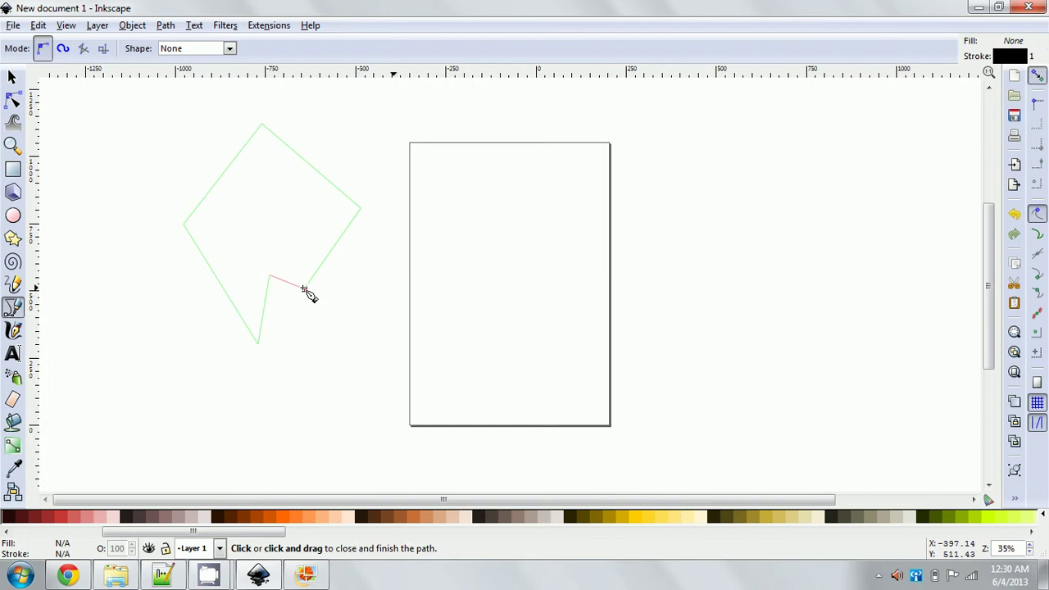
{"action": "left_click", "coordinate": [304, 289]}
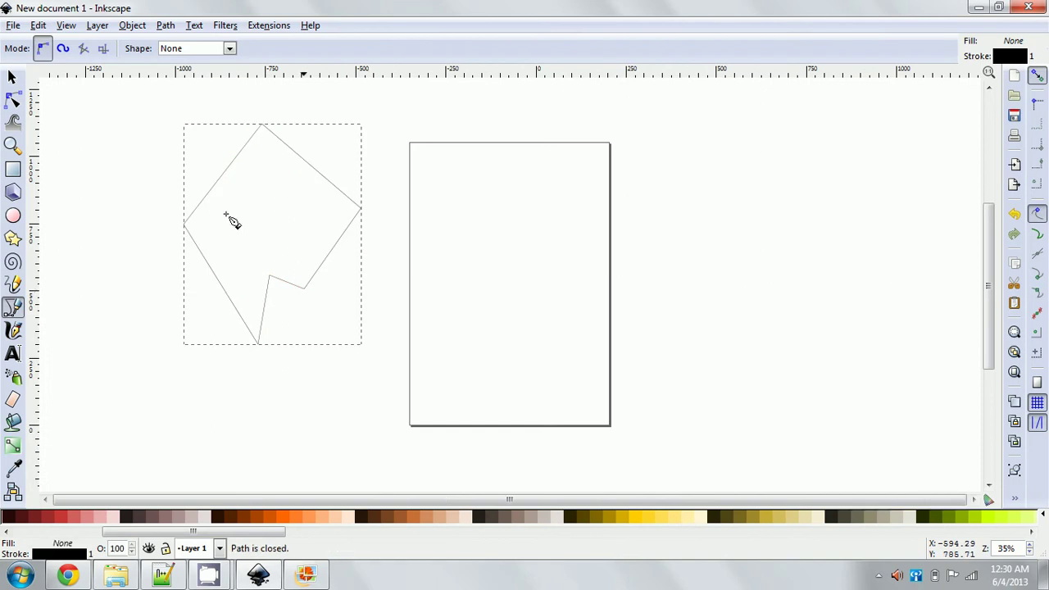
Step: Move the path's node nearest the page to about X -46, Y 689 px
{"action": "left_click", "coordinate": [12, 100]}
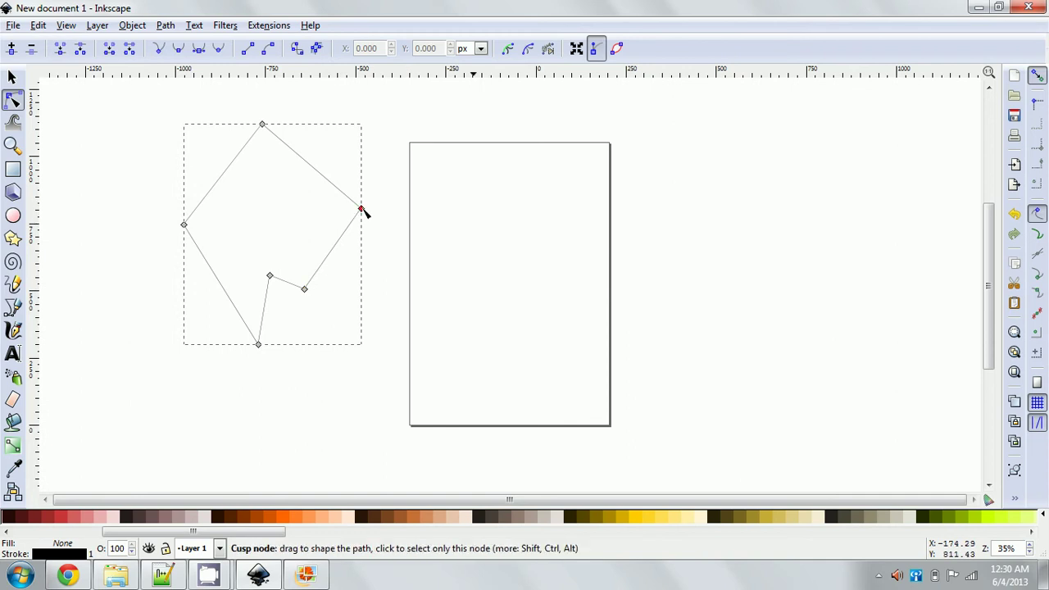
{"action": "left_click_drag", "start_coordinate": [361, 210], "coordinate": [398, 241]}
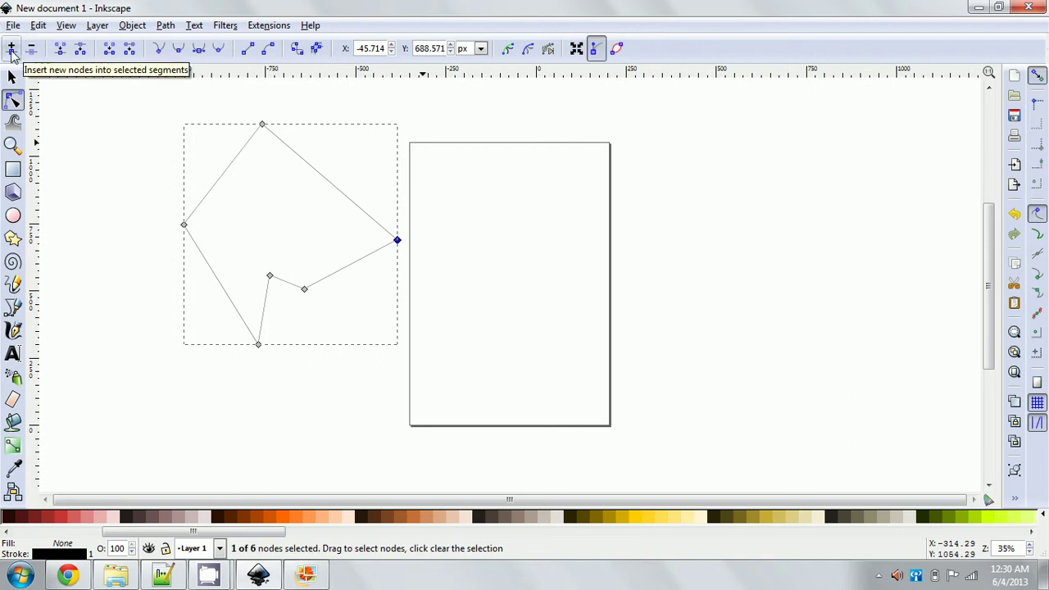
Step: Insert three evenly spaced nodes into the path's upper-right segment by adding nodes to the selected segments twice
{"action": "left_click", "coordinate": [334, 186]}
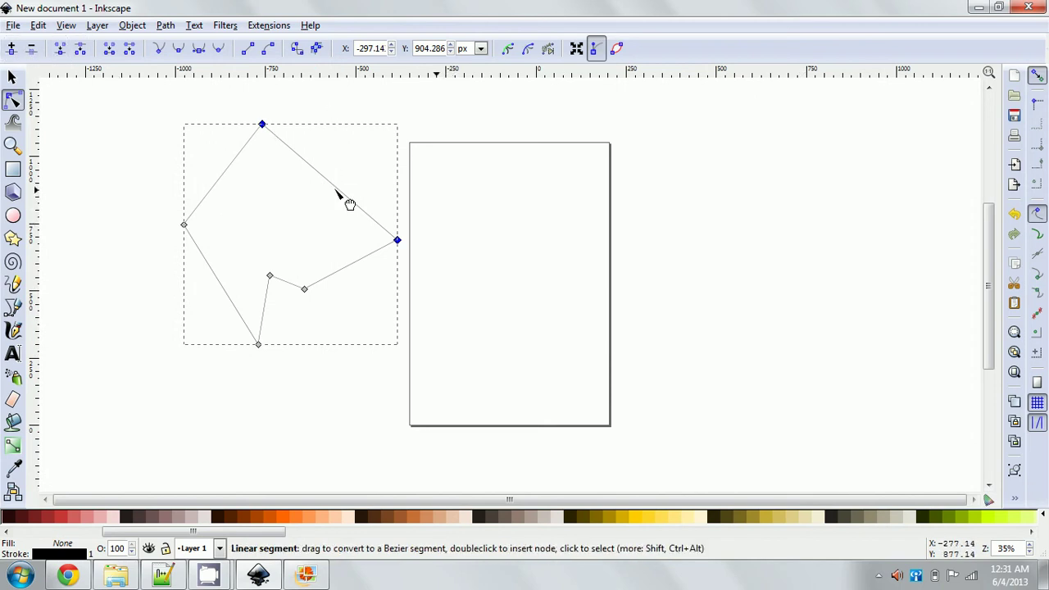
{"action": "left_click", "coordinate": [11, 48]}
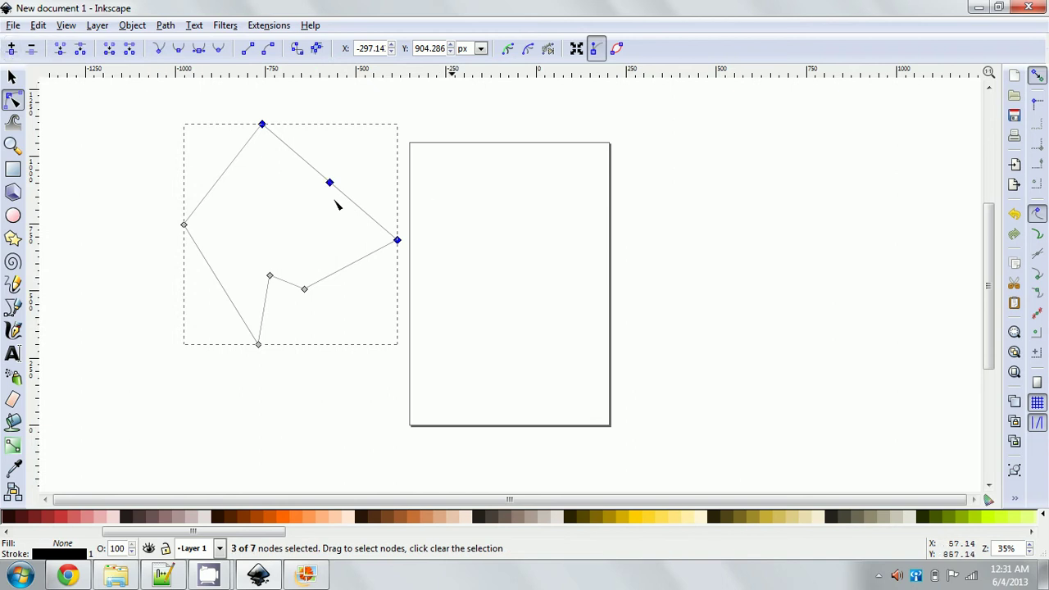
{"action": "left_click", "coordinate": [12, 48]}
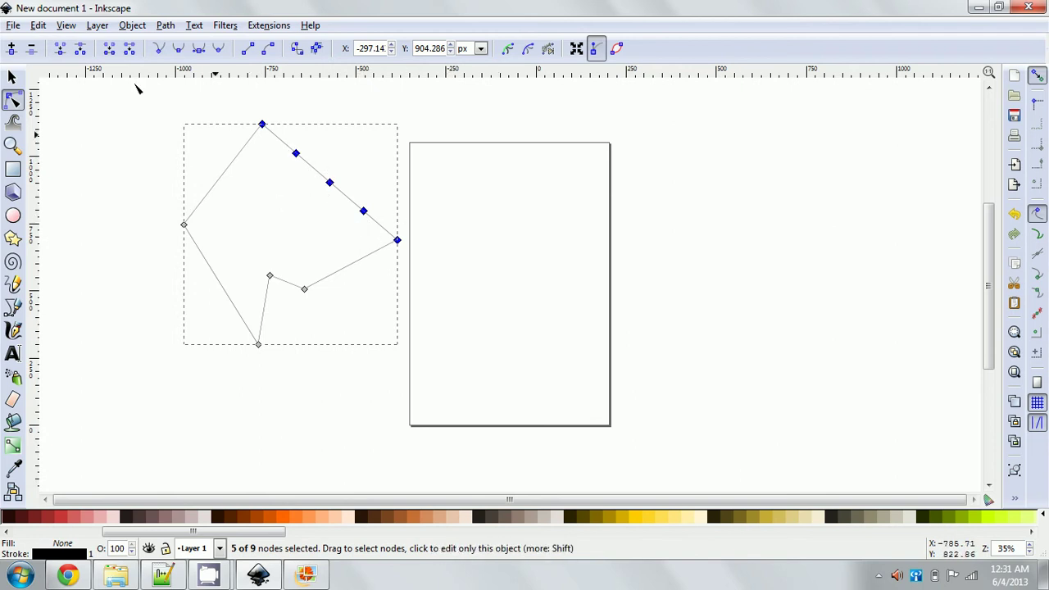
Step: Try deleting all five selected nodes, and separately only the middle inserted node, undoing everything back to the six-node path
{"action": "left_click", "coordinate": [31, 49]}
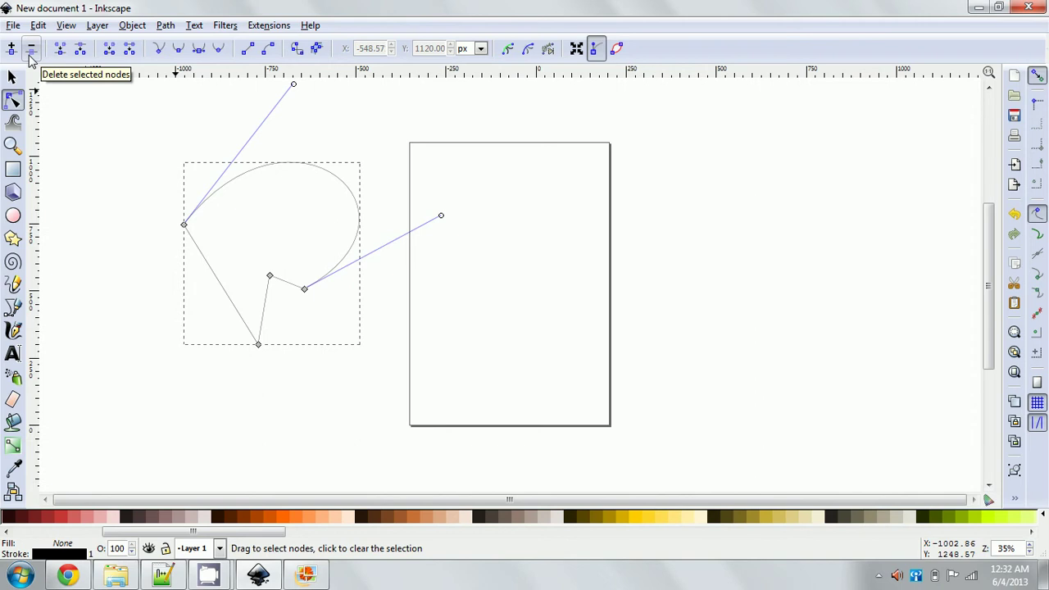
{"action": "key", "text": "ctrl+z"}
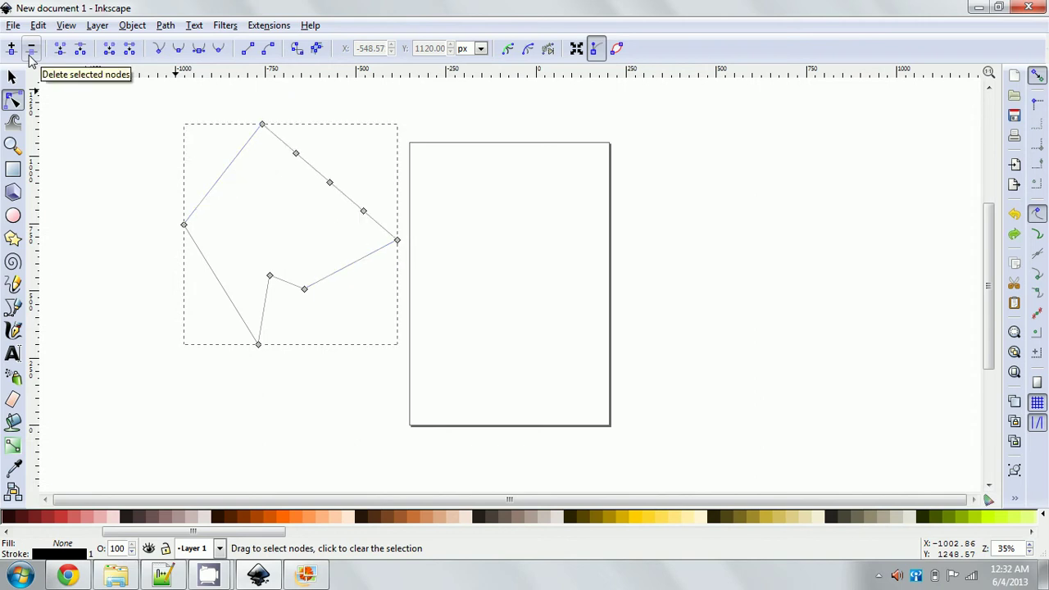
{"action": "left_click", "coordinate": [330, 182]}
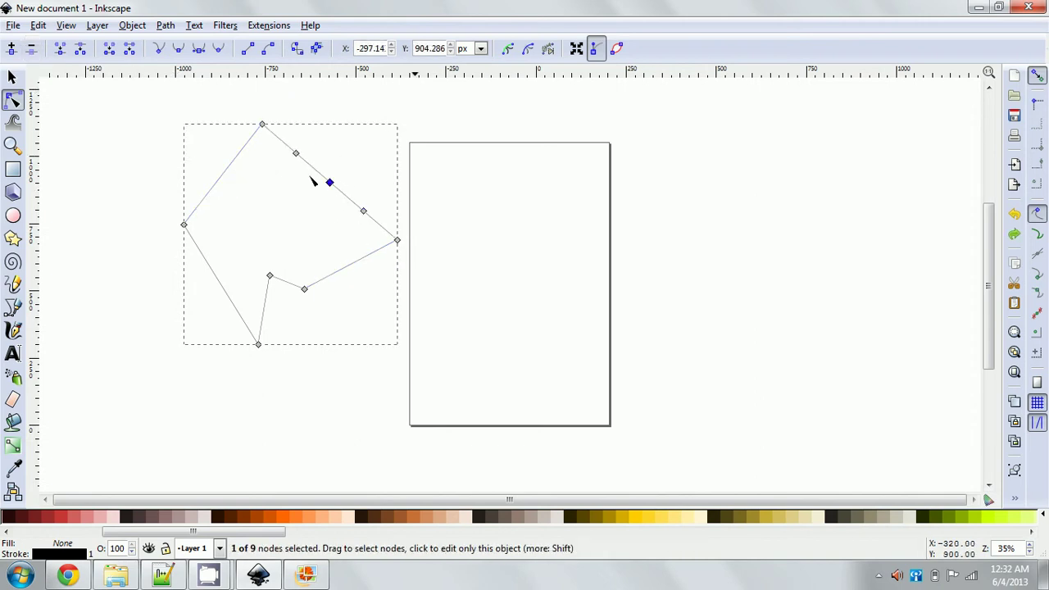
{"action": "left_click", "coordinate": [31, 48]}
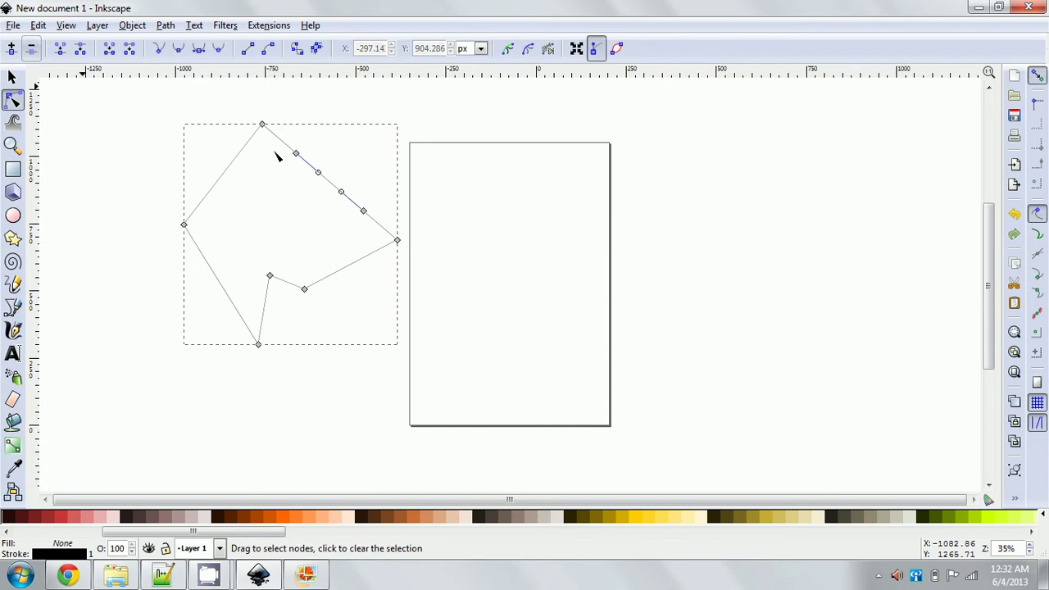
{"action": "mouse_move", "coordinate": [343, 194]}
{"action": "left_mouse_down"}
{"action": "mouse_move", "coordinate": [366, 164]}
{"action": "mouse_move", "coordinate": [357, 203]}
{"action": "left_mouse_up"}
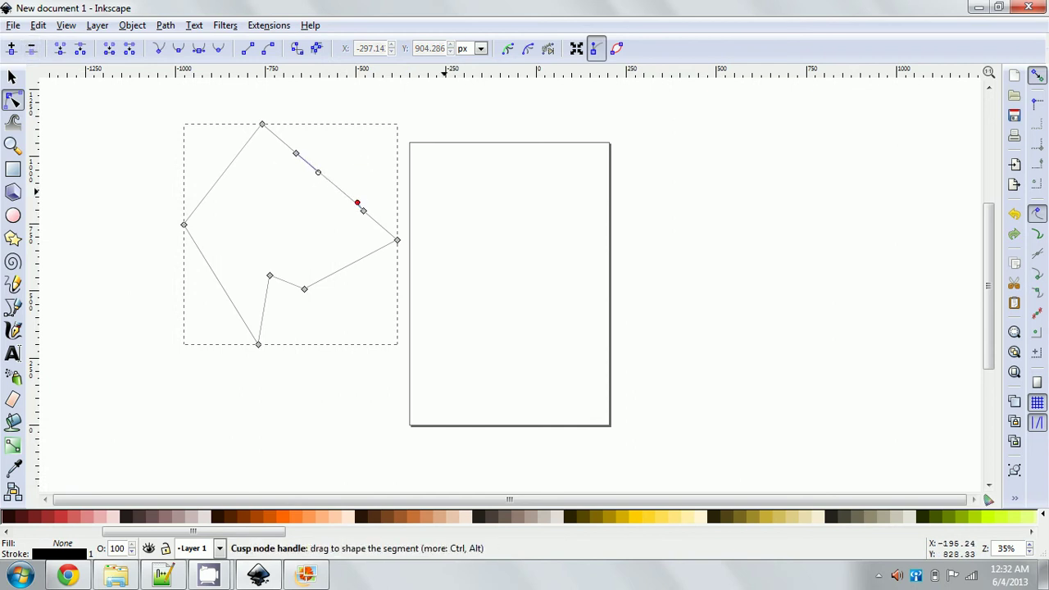
{"action": "key", "text": "ctrl+z"}
{"action": "key", "text": "ctrl+z"}
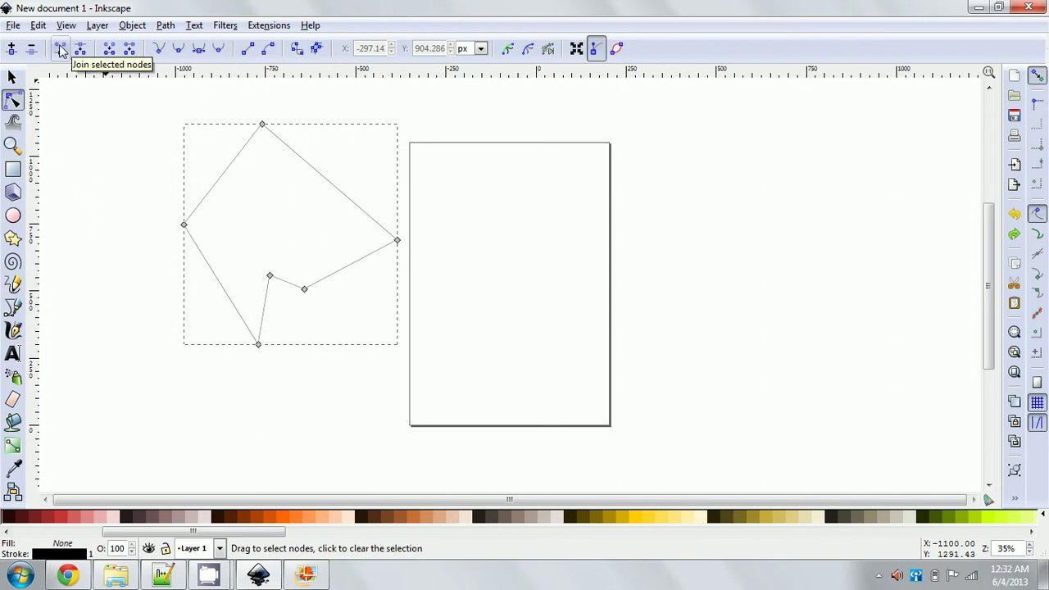
Step: Try deleting both end nodes of the path's upper-right segment, and undo the deletion
{"action": "left_click", "coordinate": [341, 194]}
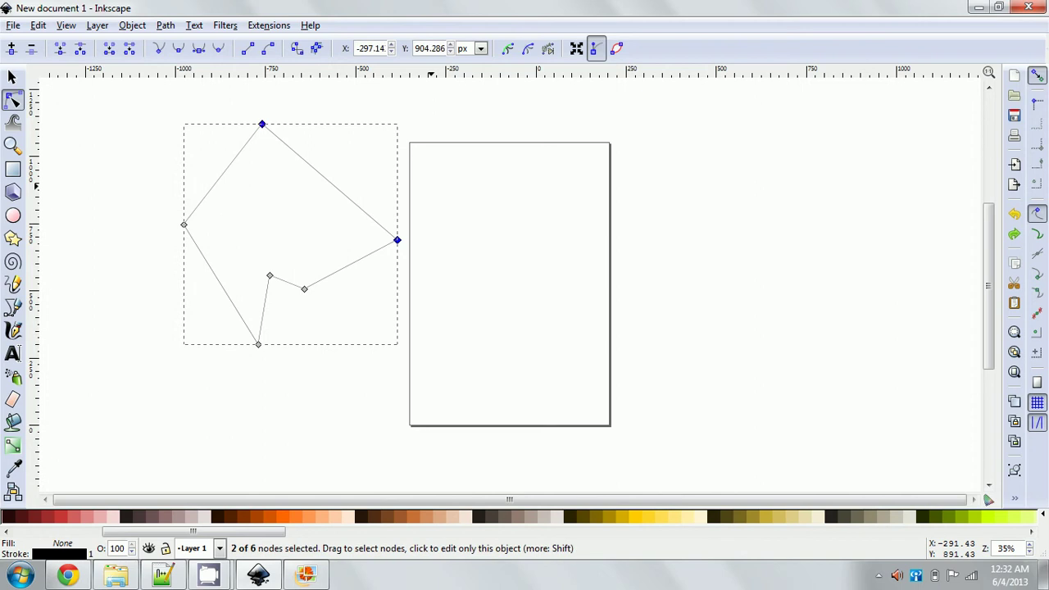
{"action": "key", "text": "Delete"}
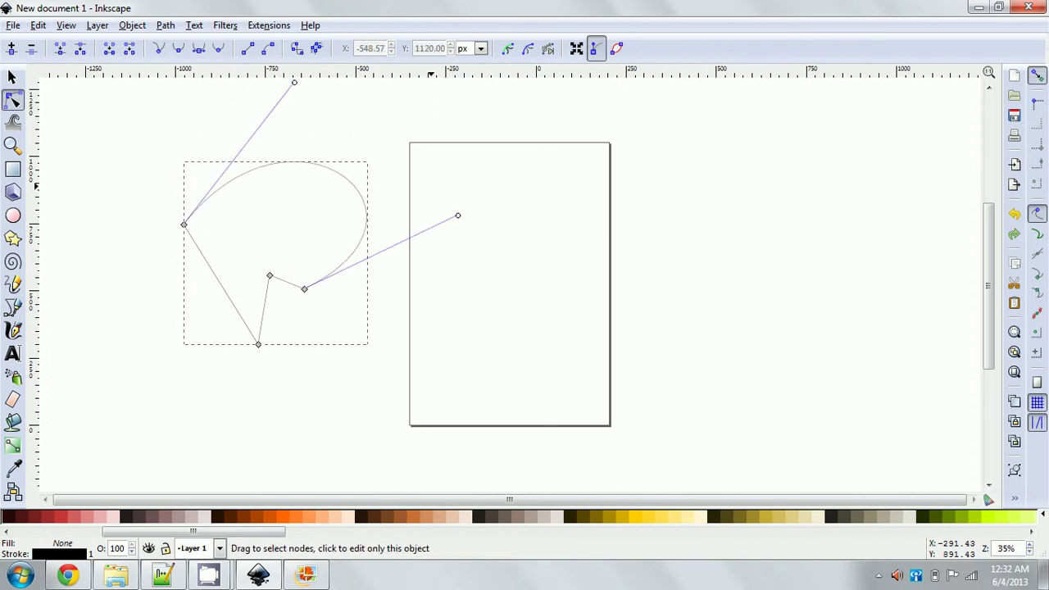
{"action": "key", "text": "ctrl+z"}
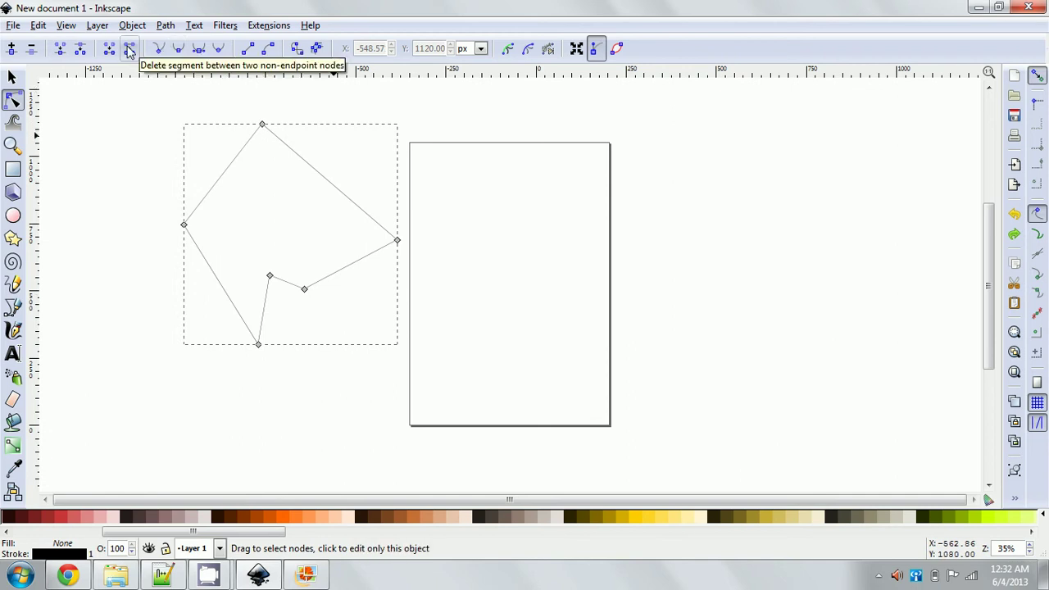
Step: Delete the path's upper-right segment between its two nodes, and reconnect those end nodes with a new segment
{"action": "left_click", "coordinate": [323, 177]}
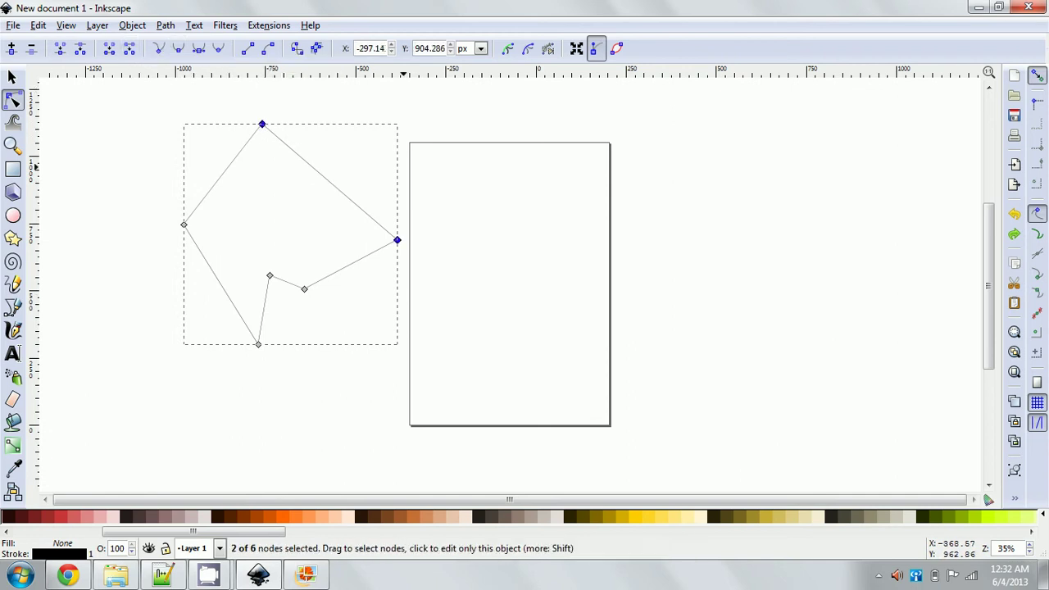
{"action": "left_click", "coordinate": [129, 50]}
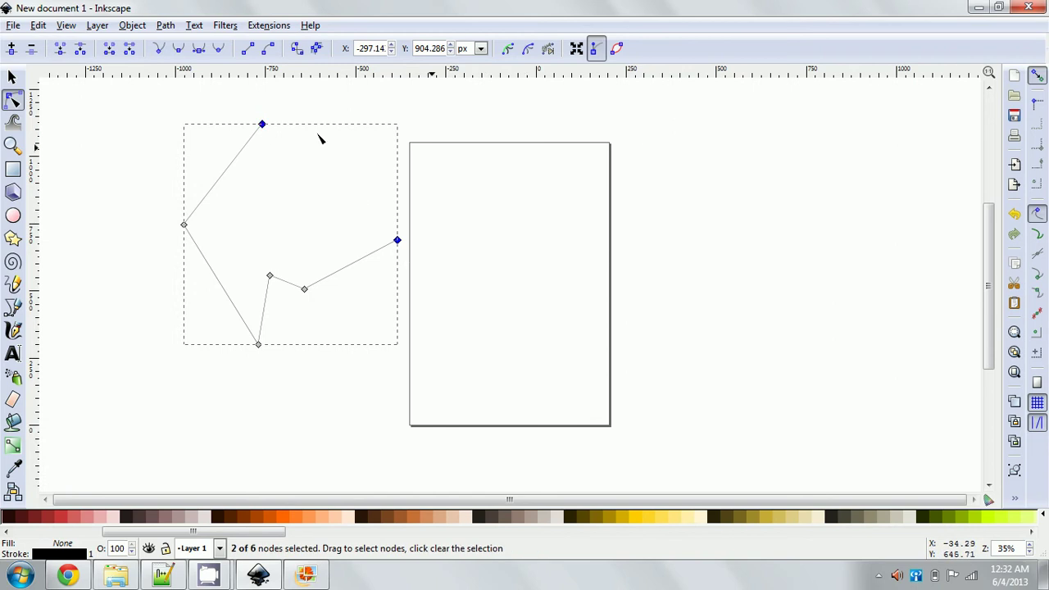
{"action": "left_click", "coordinate": [110, 51]}
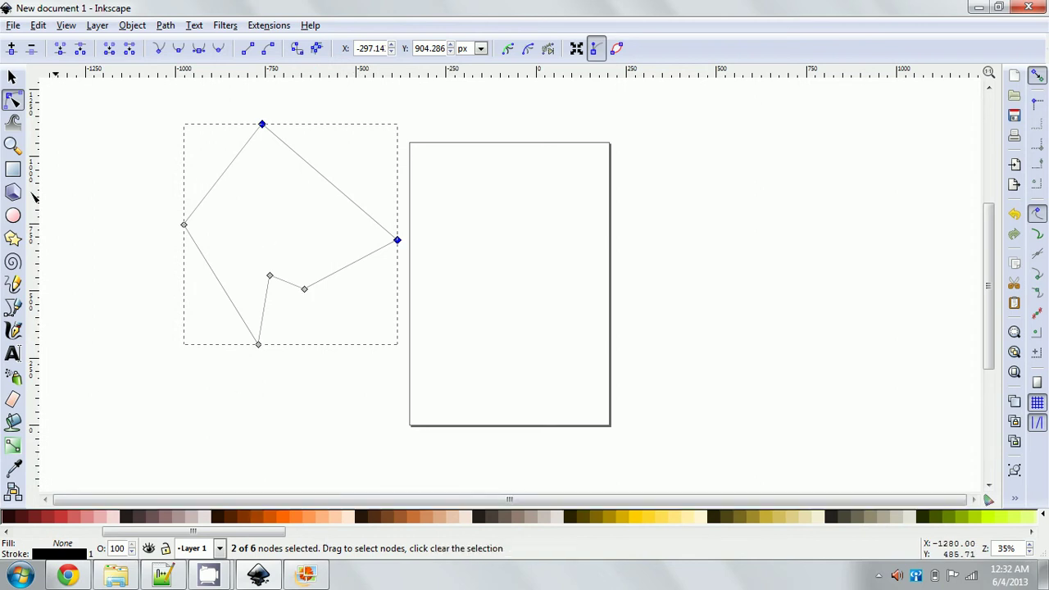
Step: Draw a large brown, nearly circular ellipse overlapping the page's upper-right corner and convert it to a path
{"action": "left_click", "coordinate": [12, 216]}
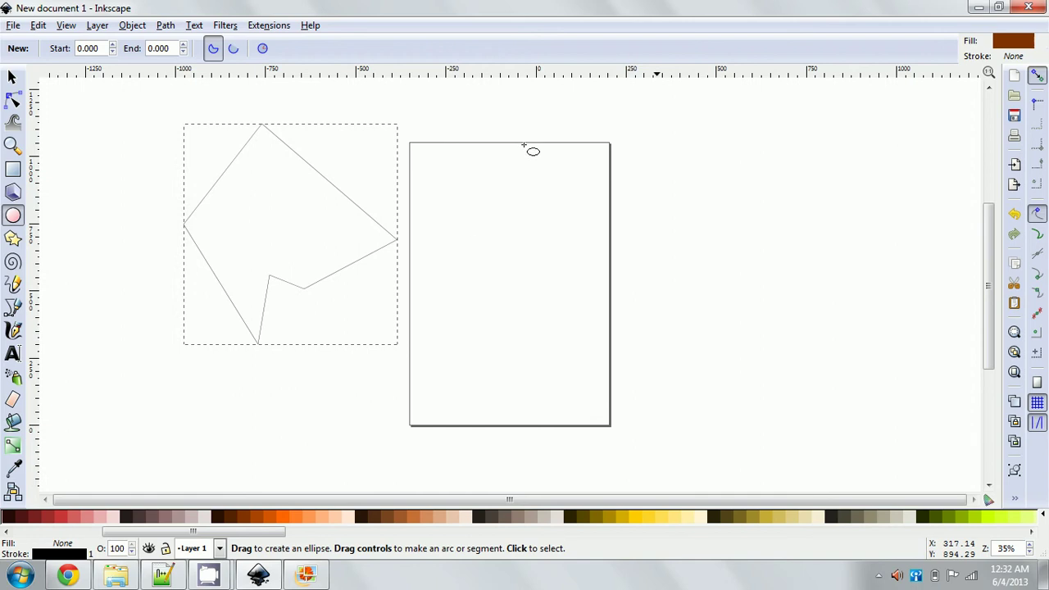
{"action": "left_click_drag", "start_coordinate": [526, 142], "coordinate": [695, 303]}
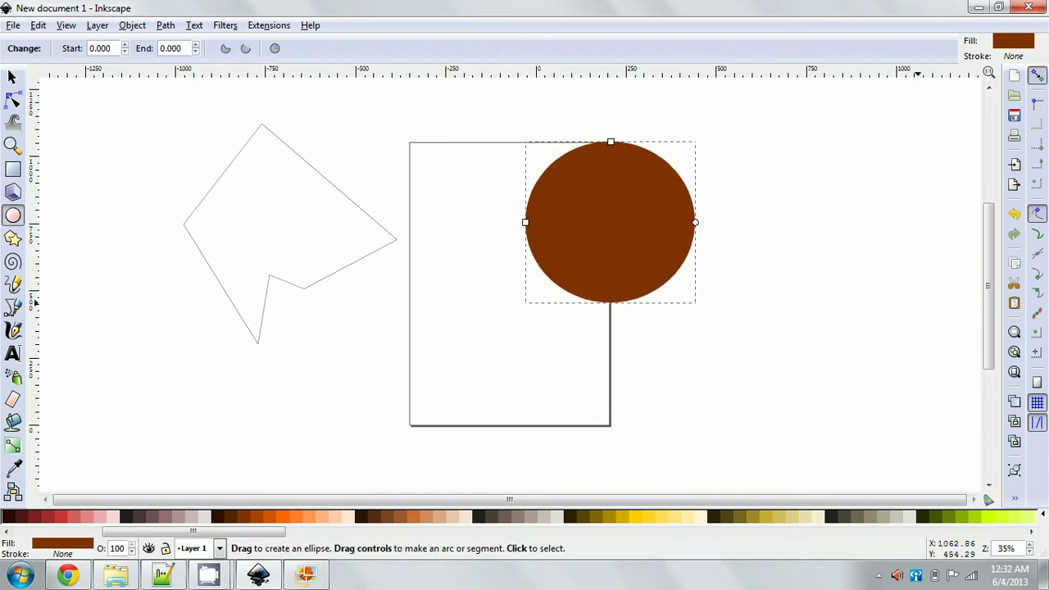
{"action": "left_click", "coordinate": [170, 26]}
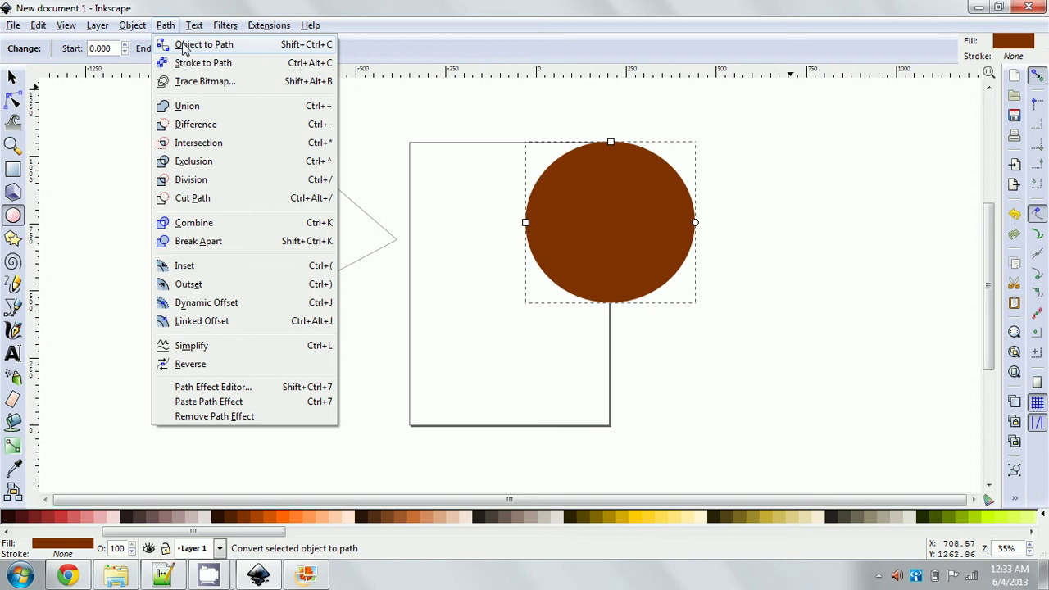
{"action": "left_click", "coordinate": [183, 48]}
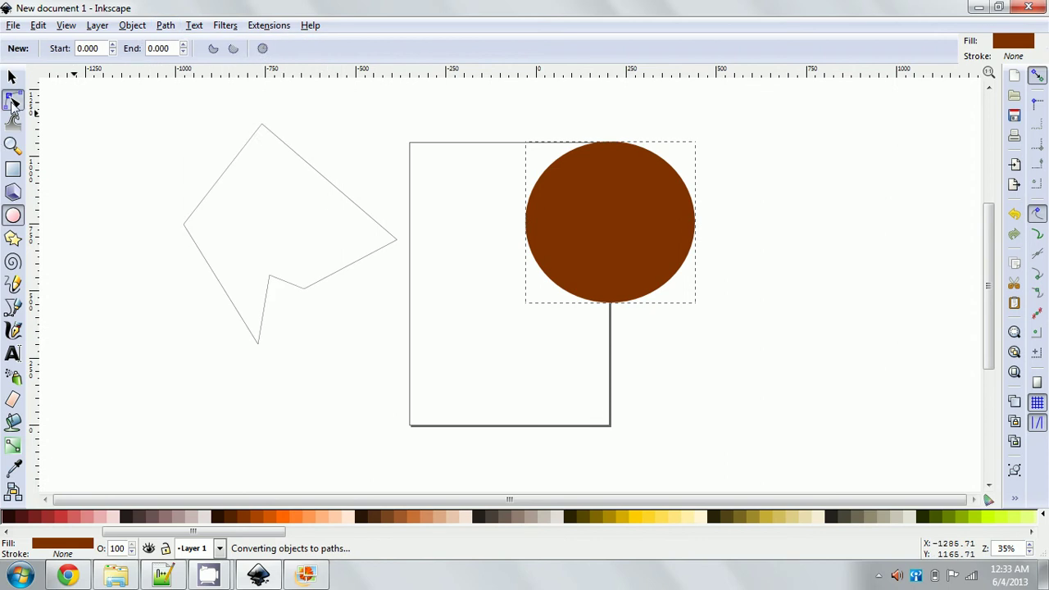
Step: Insert one node on the brown shape's lower-right arc and one on its lower-left arc, leaving the lower-left node selected
{"action": "left_click", "coordinate": [12, 99]}
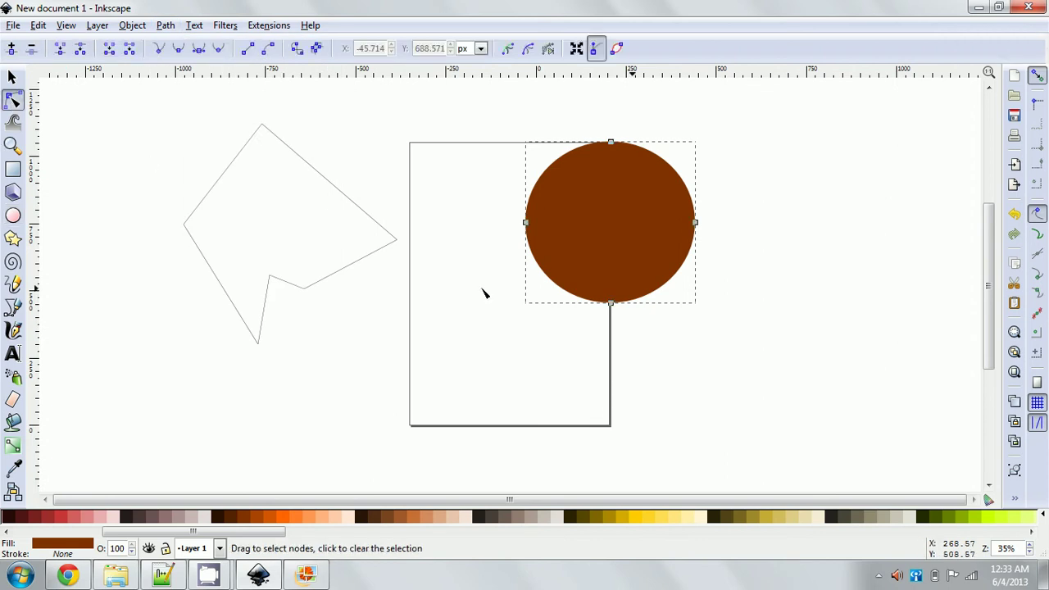
{"action": "double_click", "coordinate": [664, 284]}
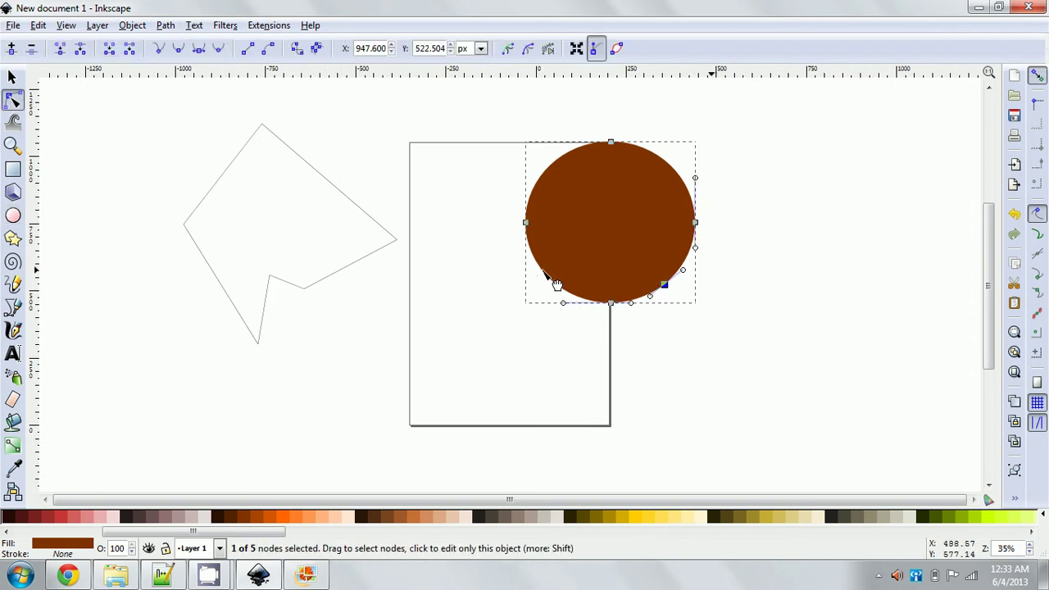
{"action": "double_click", "coordinate": [551, 280]}
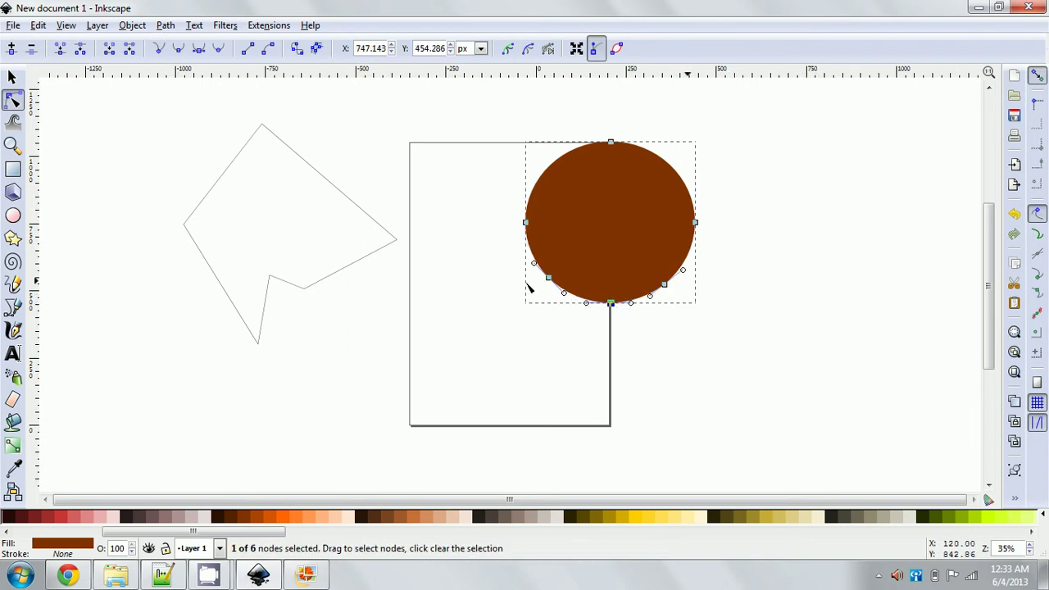
{"action": "left_click", "coordinate": [549, 278]}
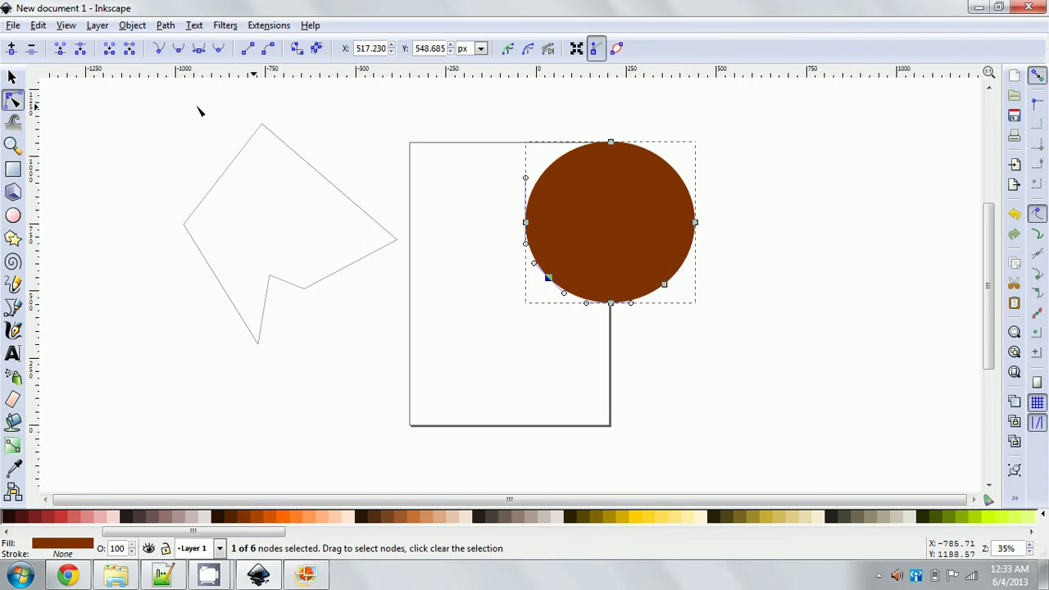
Step: Turn the segment between the brown shape's lower-left and bottom nodes into a straight line, and move both nodes slightly upward
{"action": "left_click", "coordinate": [611, 304], "text": "shift"}
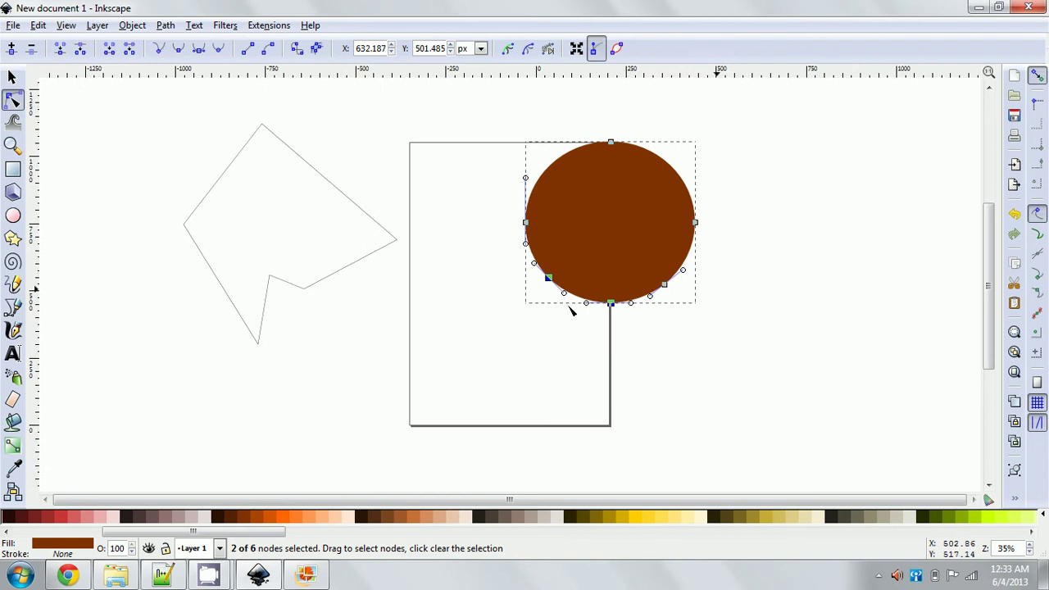
{"action": "key", "text": "shift+l"}
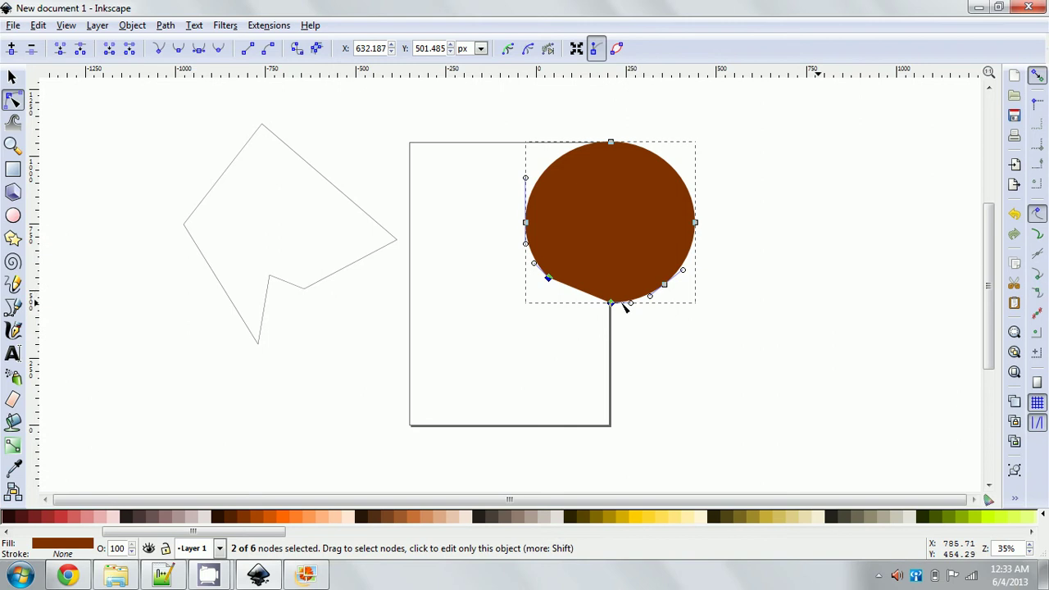
{"action": "mouse_move", "coordinate": [611, 304]}
{"action": "left_mouse_down"}
{"action": "mouse_move", "coordinate": [661, 283]}
{"action": "mouse_move", "coordinate": [617, 293]}
{"action": "mouse_move", "coordinate": [645, 220]}
{"action": "mouse_move", "coordinate": [632, 347]}
{"action": "mouse_move", "coordinate": [614, 296]}
{"action": "left_mouse_up"}
{"action": "left_click", "coordinate": [624, 336]}
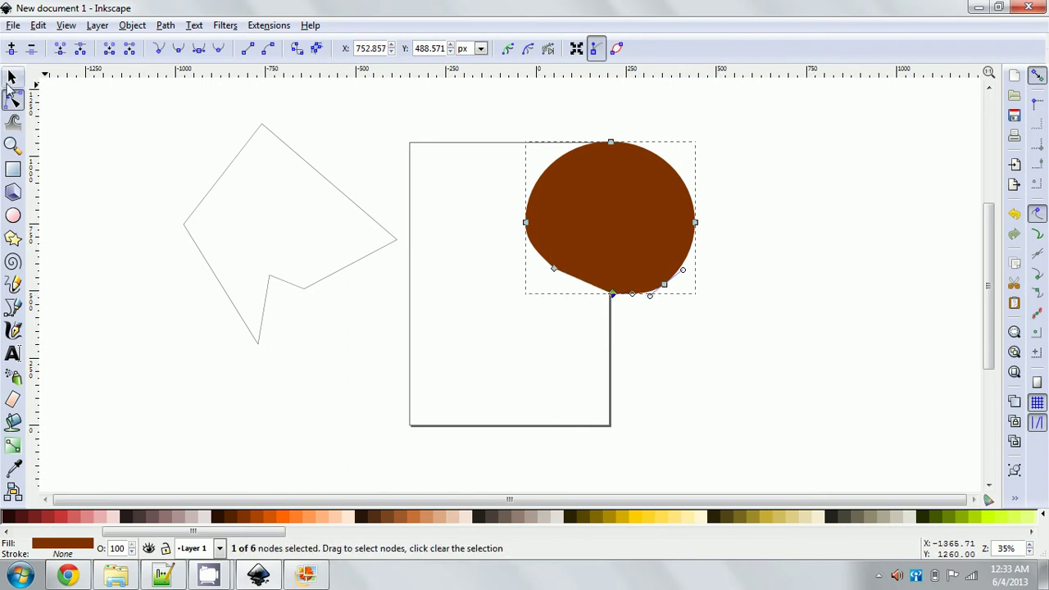
Step: Delete the segment between the outlined polygon's top and rightmost nodes
{"action": "left_click", "coordinate": [227, 168]}
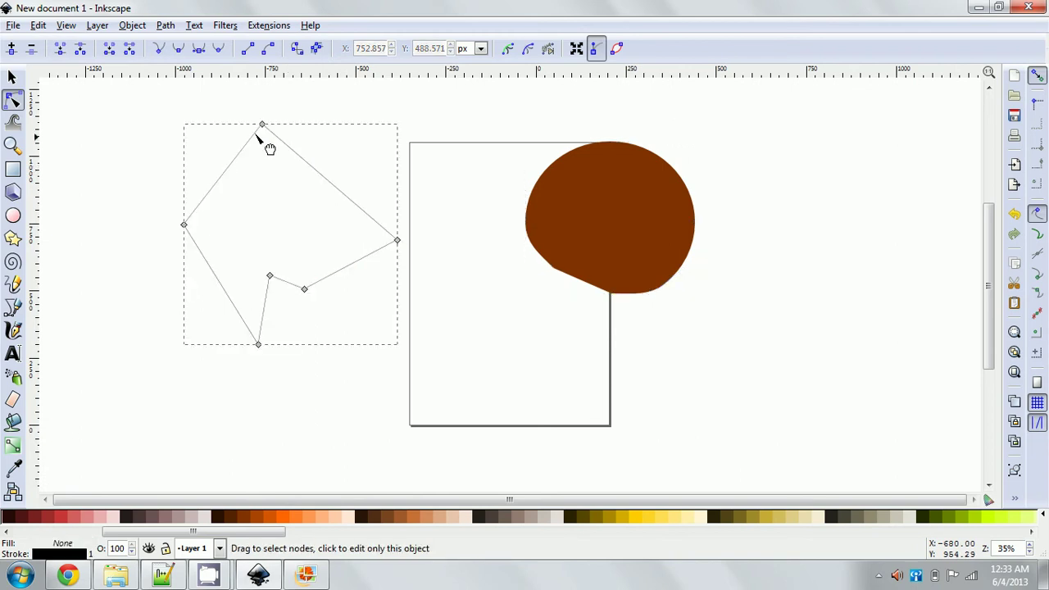
{"action": "left_click", "coordinate": [262, 125]}
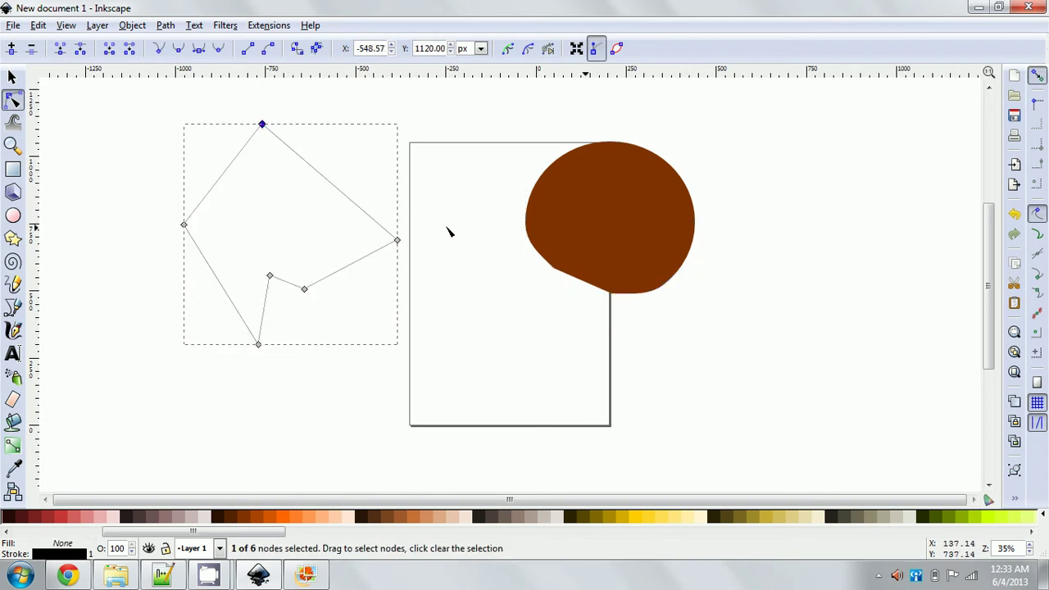
{"action": "left_click", "coordinate": [397, 241], "text": "shift"}
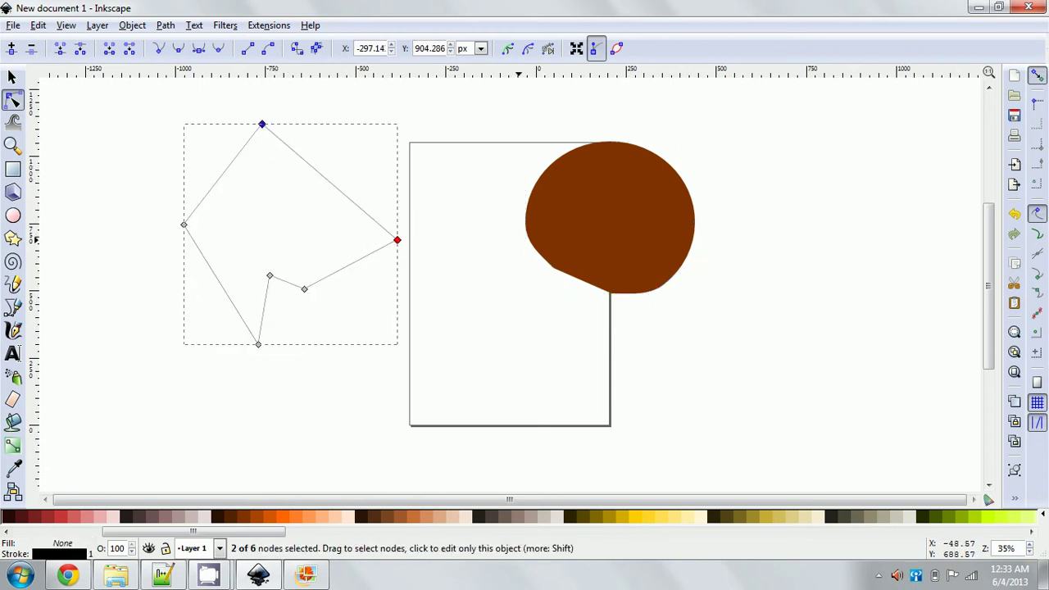
{"action": "left_click", "coordinate": [129, 50]}
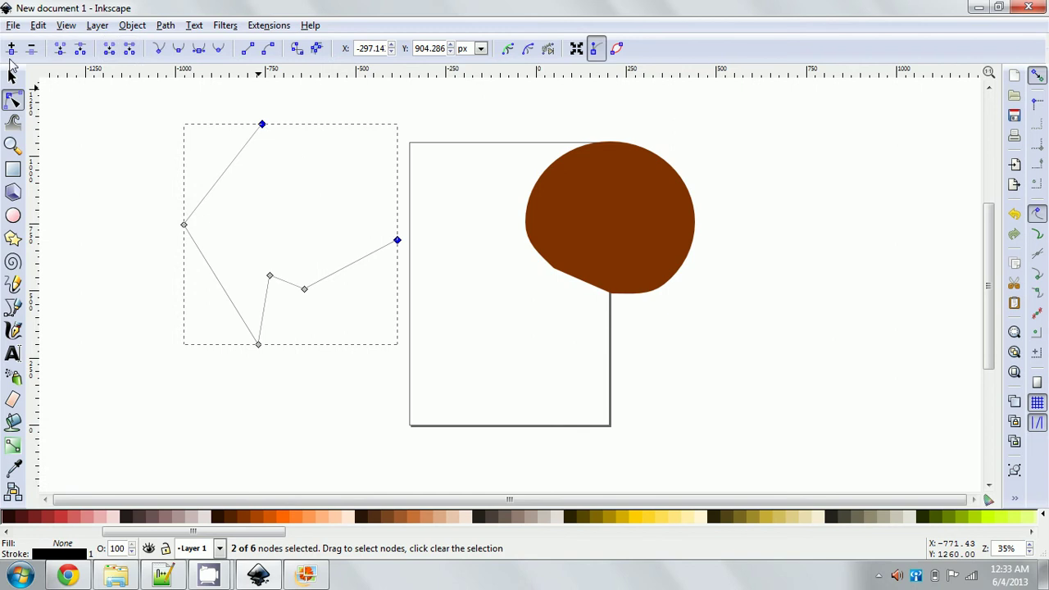
Step: Move the open outlined path onto the lower part of the page, below and left of the brown shape
{"action": "left_click", "coordinate": [588, 216]}
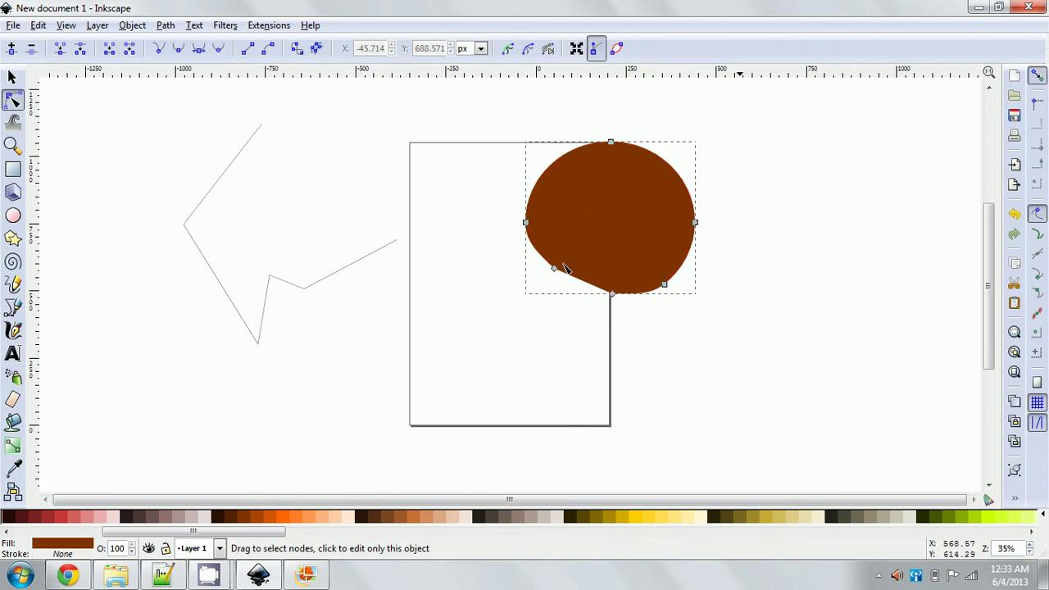
{"action": "left_click", "coordinate": [346, 270], "text": "shift"}
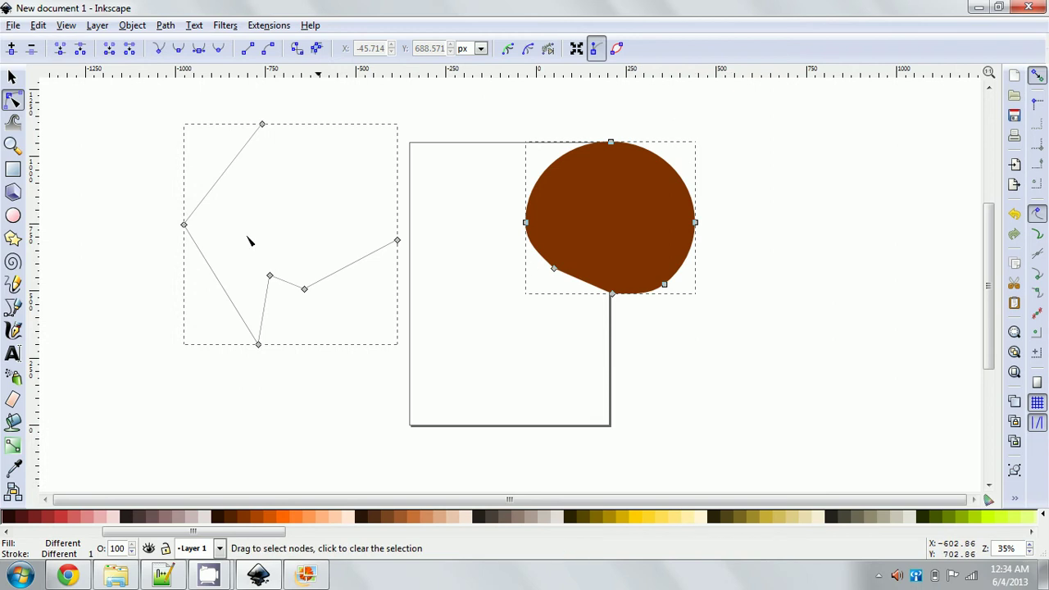
{"action": "left_click", "coordinate": [11, 76]}
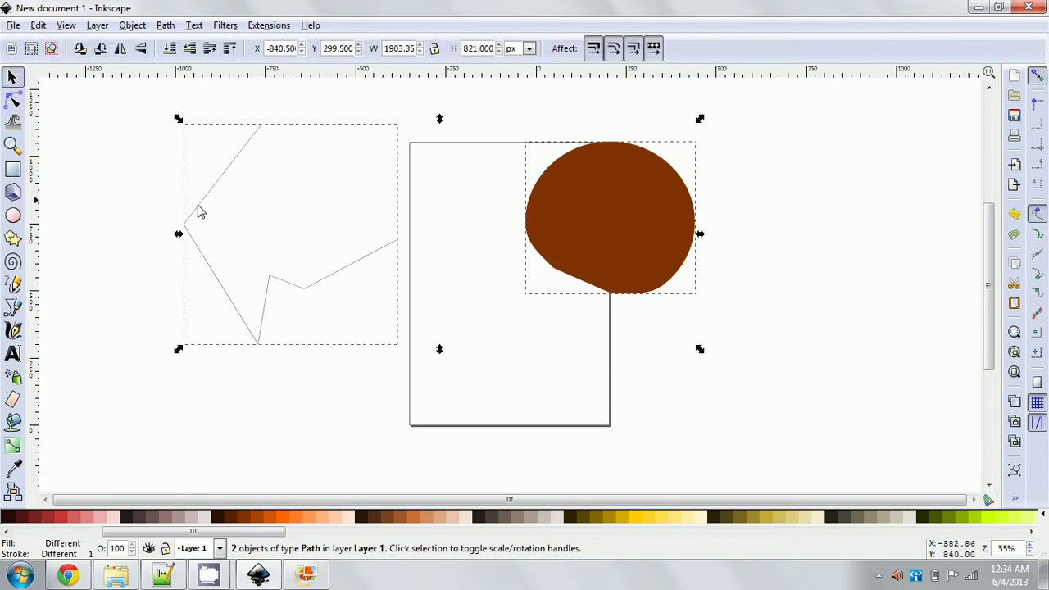
{"action": "left_click", "coordinate": [122, 194]}
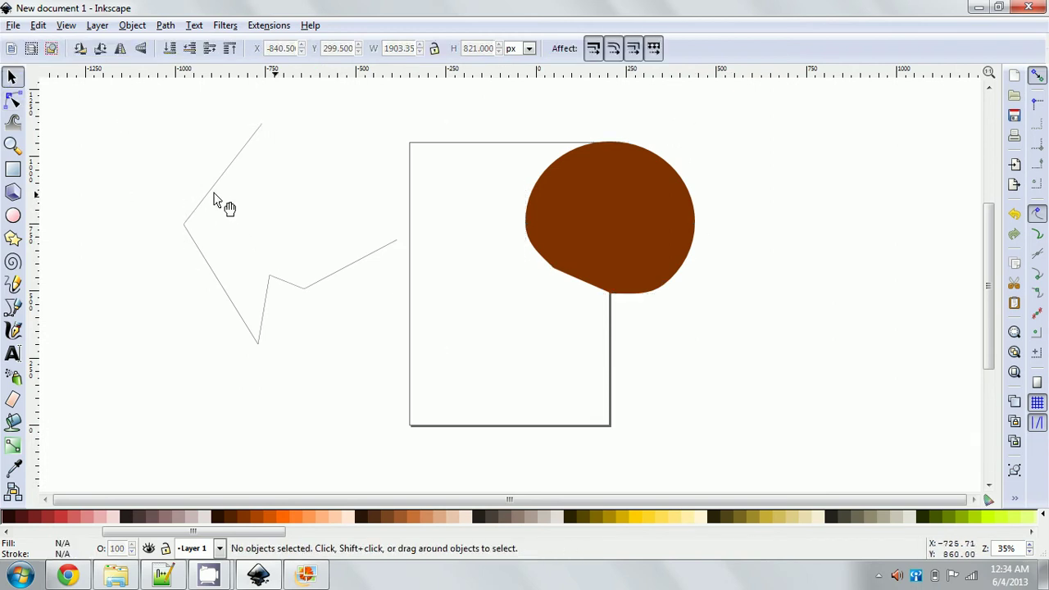
{"action": "left_click_drag", "start_coordinate": [206, 197], "coordinate": [405, 346]}
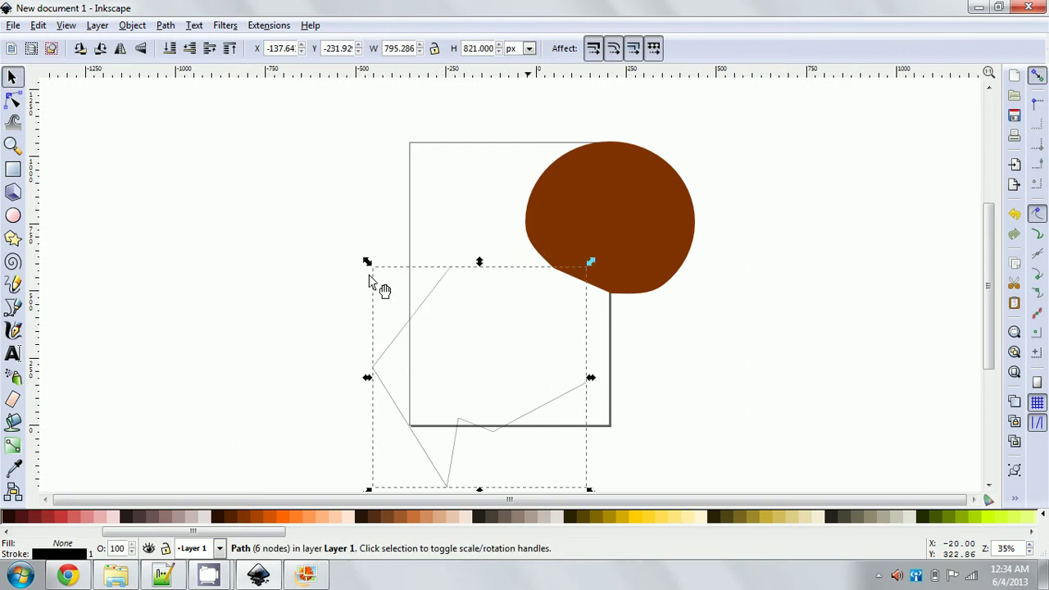
Step: Join the open path's top end node to the brown shape's lower-left node with a new segment, and select the two nodes opposite the join
{"action": "left_click", "coordinate": [12, 99]}
{"action": "left_click", "coordinate": [579, 232], "text": "shift"}
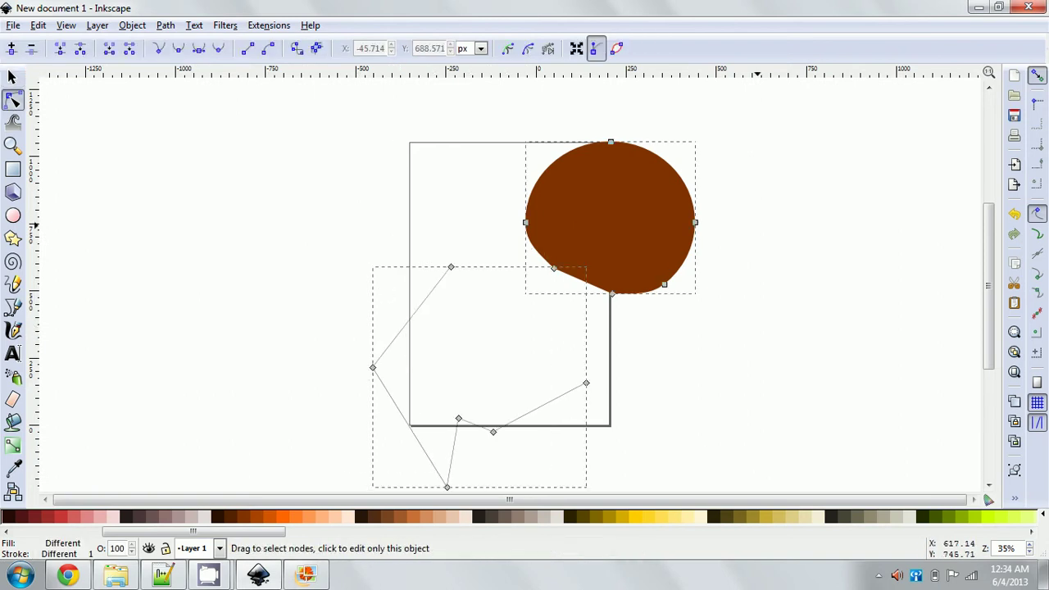
{"action": "left_click", "coordinate": [554, 270]}
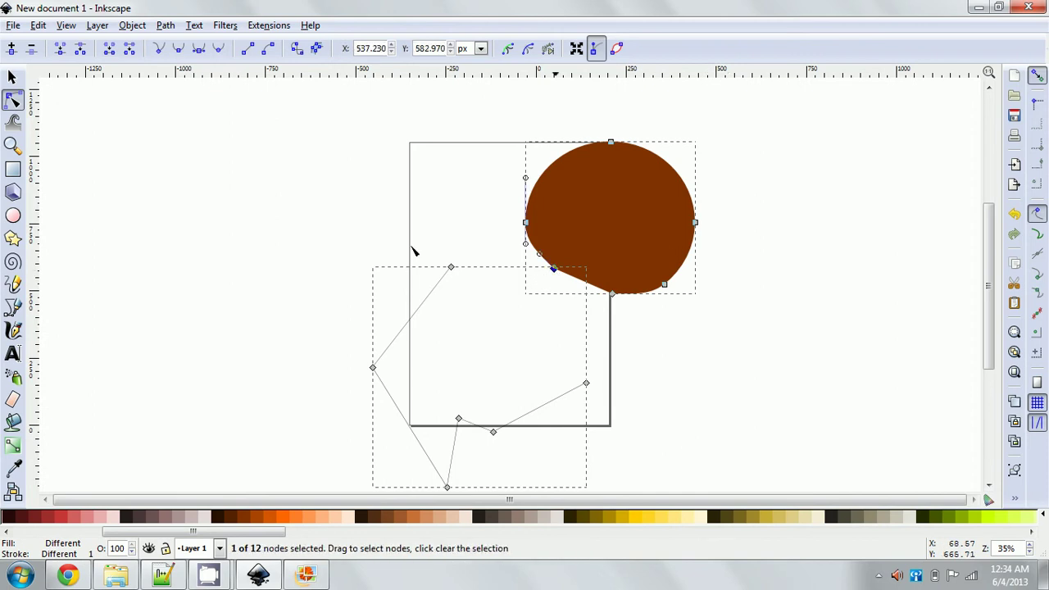
{"action": "left_click", "coordinate": [452, 269], "text": "shift"}
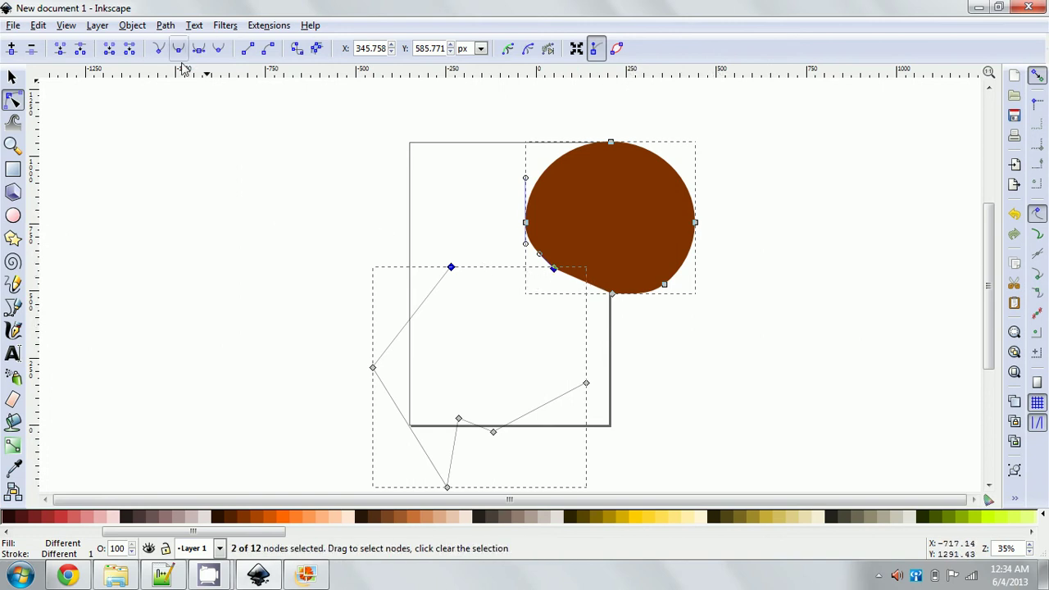
{"action": "left_click", "coordinate": [111, 50]}
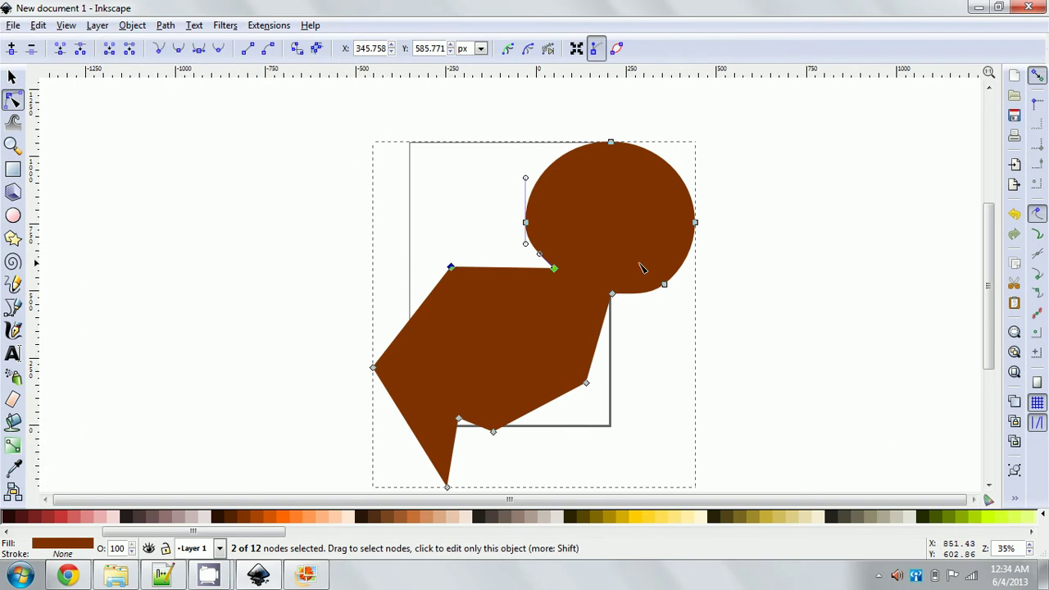
{"action": "left_click", "coordinate": [586, 383]}
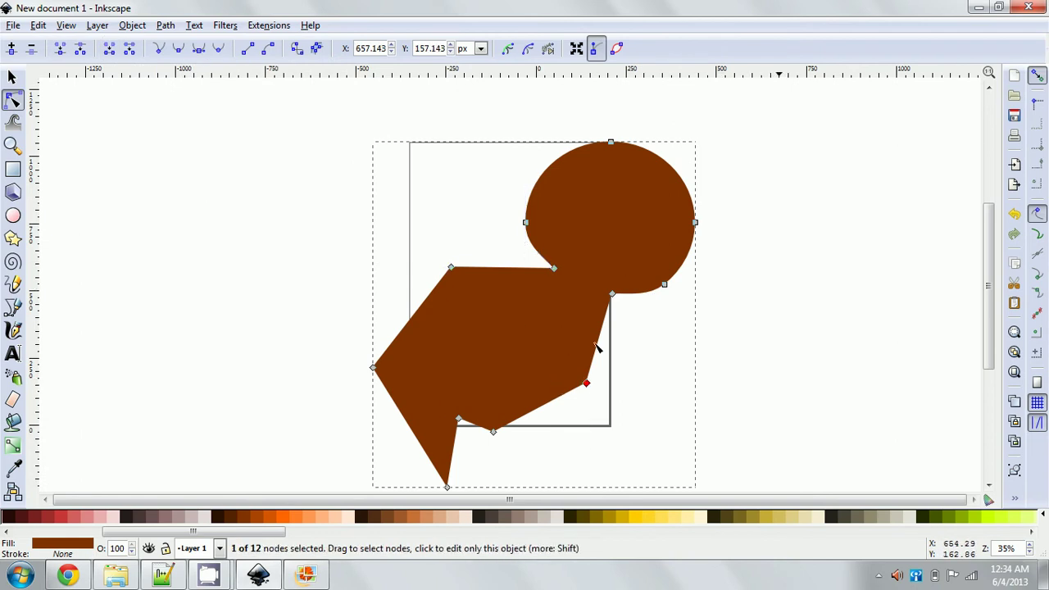
{"action": "left_click", "coordinate": [614, 295], "text": "shift"}
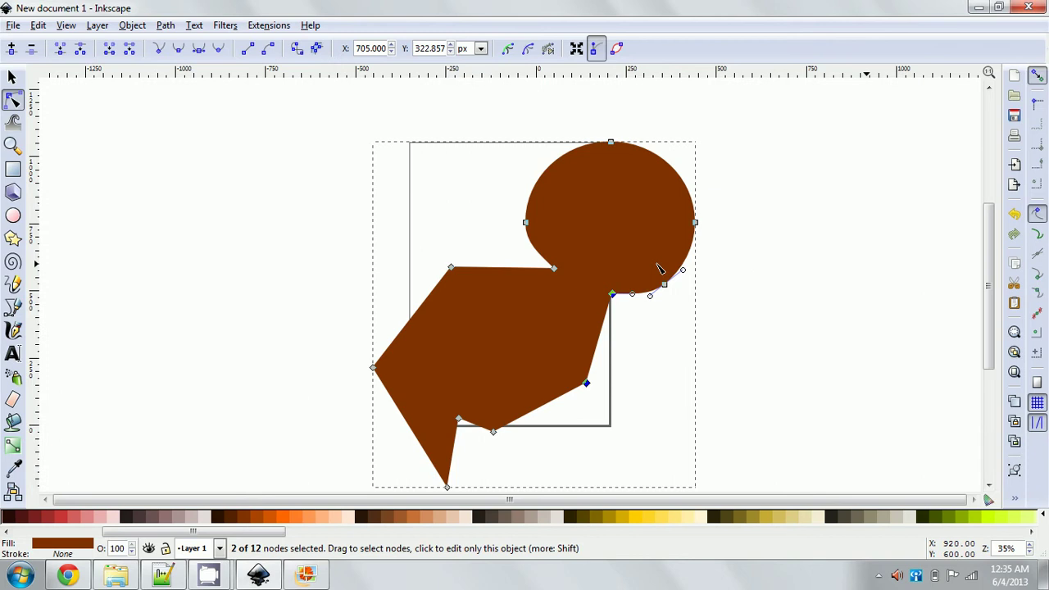
Step: Undo the join, the path move, the segment deletion and the earlier edits back to before the brown ellipse was drawn
{"action": "key", "text": "ctrl+z"}
{"action": "key", "text": "ctrl+z"}
{"action": "key", "text": "ctrl+z"}
{"action": "key", "text": "ctrl+z"}
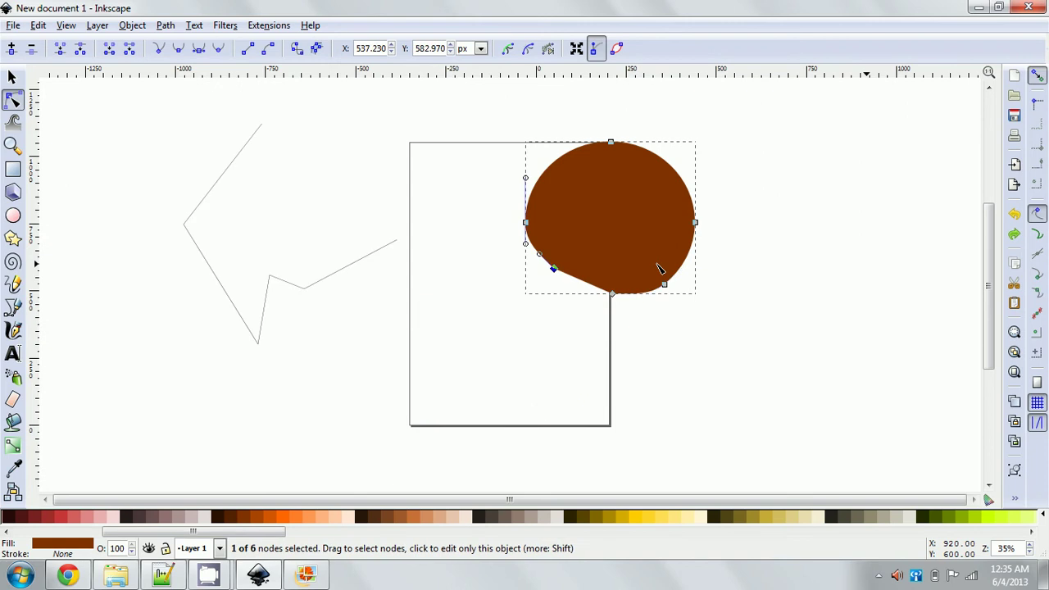
{"action": "key", "text": "ctrl+z"}
{"action": "key", "text": "ctrl+z"}
{"action": "key", "text": "ctrl+z"}
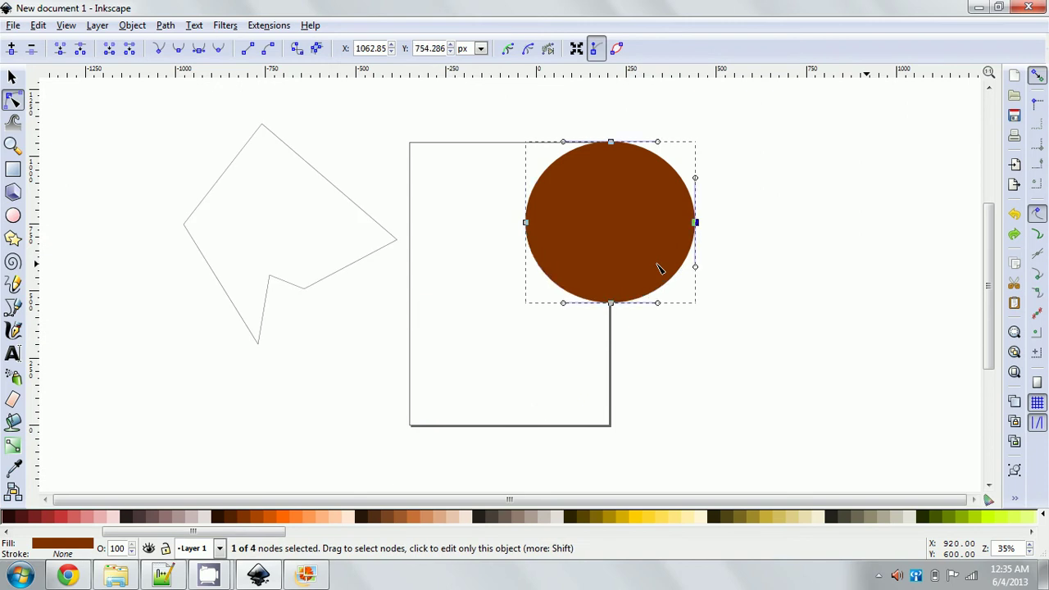
{"action": "key", "text": "ctrl+z"}
{"action": "key", "text": "ctrl+z"}
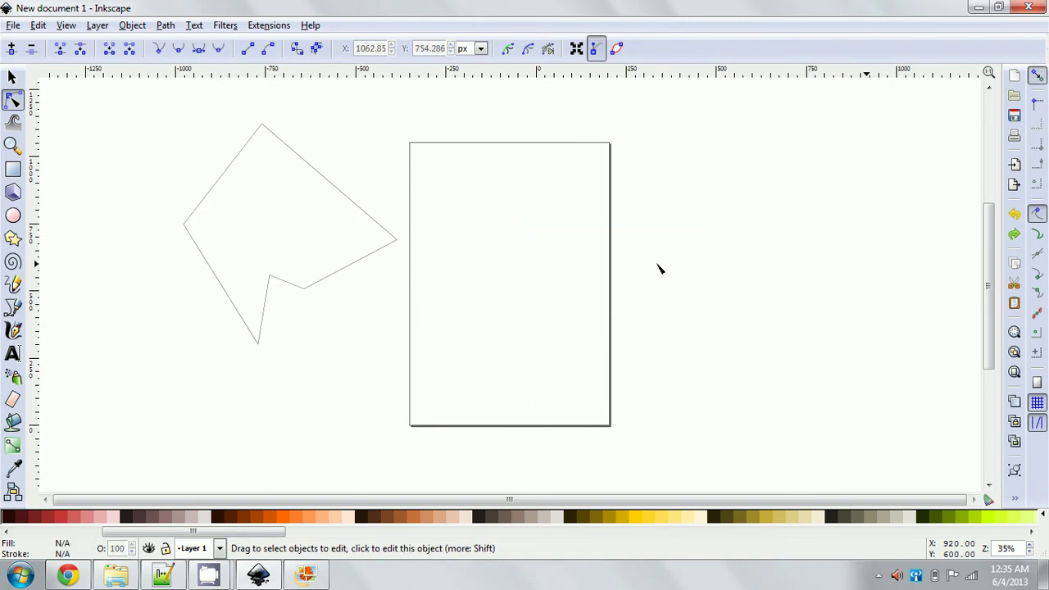
Step: Draw a new large brown ellipse overlapping the page's right edge
{"action": "left_click", "coordinate": [263, 128]}
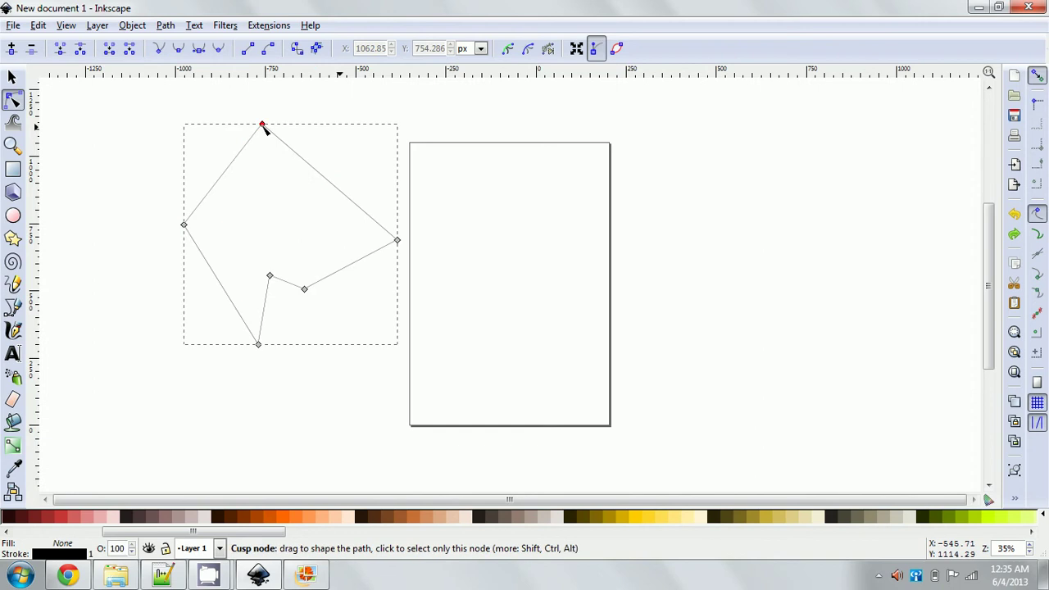
{"action": "left_click", "coordinate": [262, 125]}
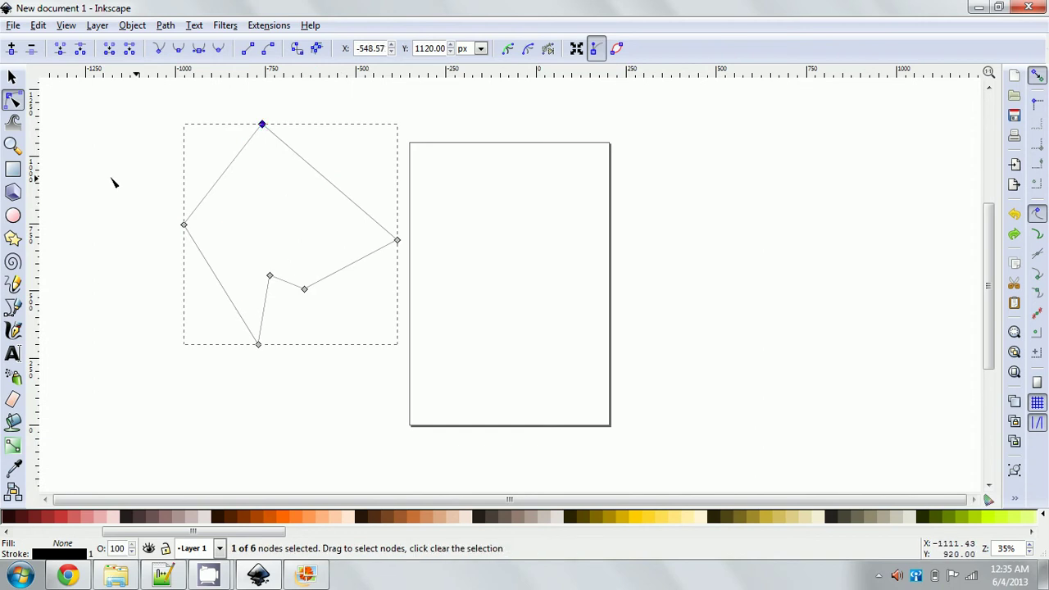
{"action": "left_click", "coordinate": [12, 215]}
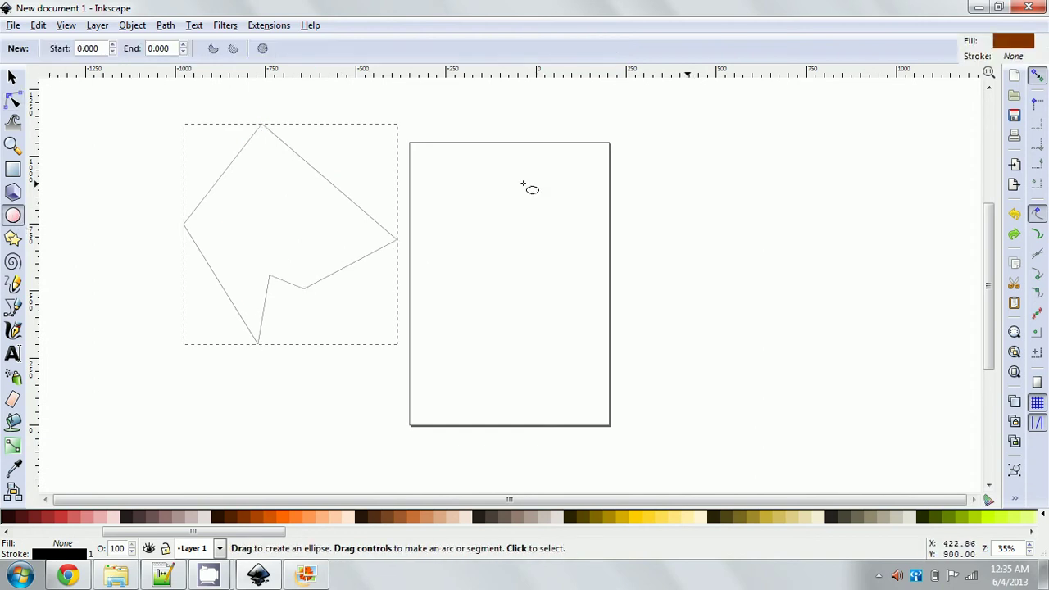
{"action": "left_click_drag", "start_coordinate": [523, 184], "coordinate": [759, 387]}
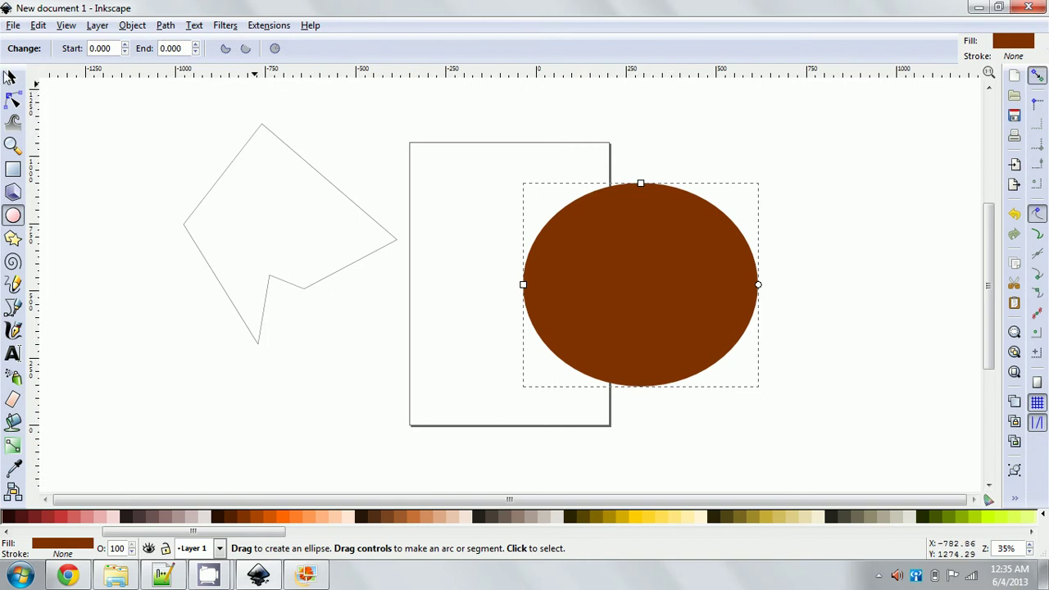
Step: Select the outlined polygon and its top node for node editing
{"action": "left_click", "coordinate": [10, 76]}
{"action": "left_click", "coordinate": [276, 137]}
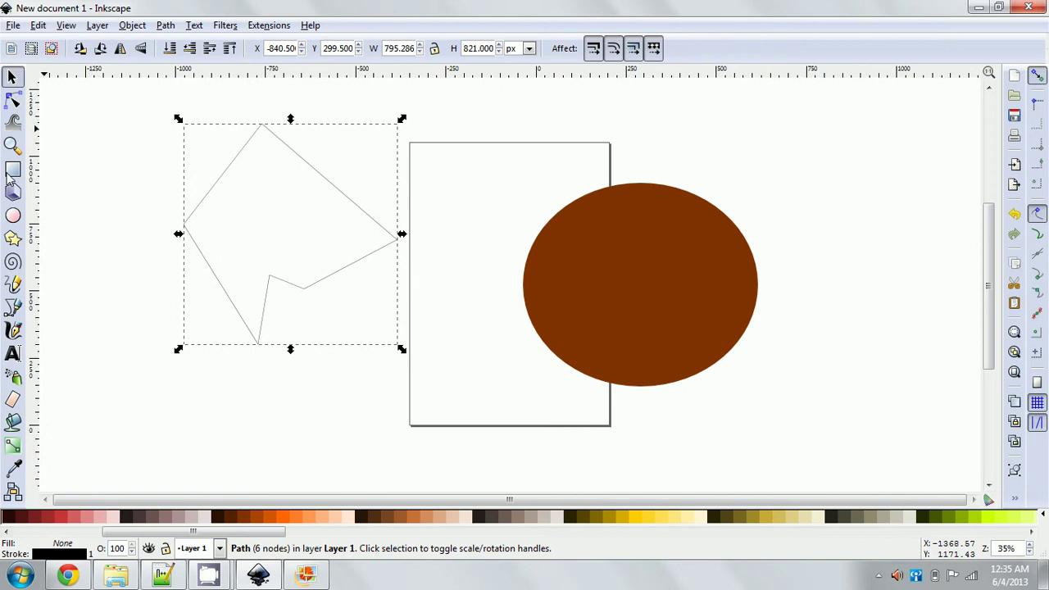
{"action": "left_click", "coordinate": [13, 99]}
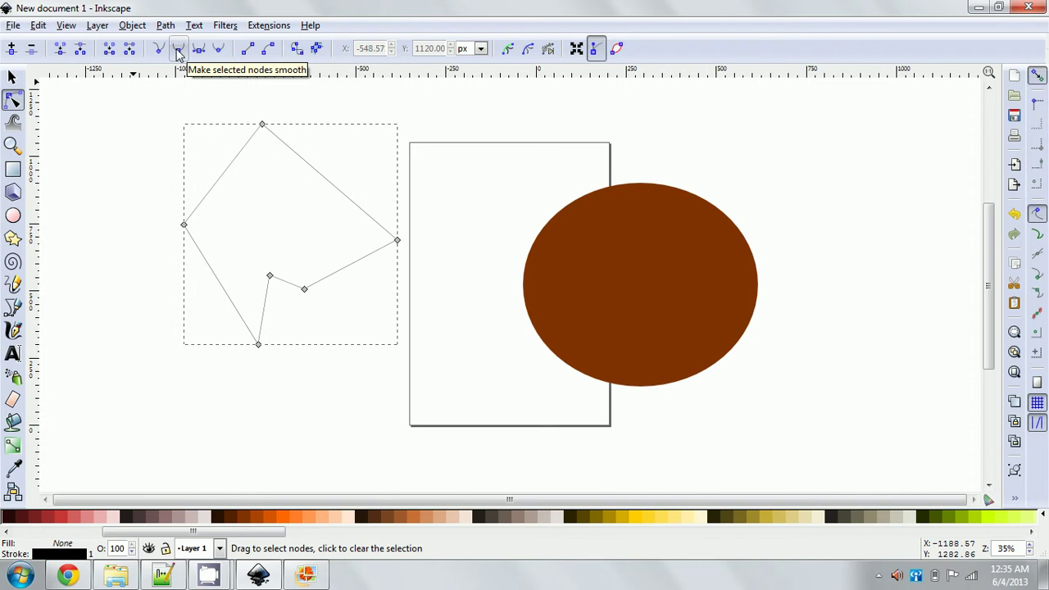
{"action": "left_click", "coordinate": [263, 124]}
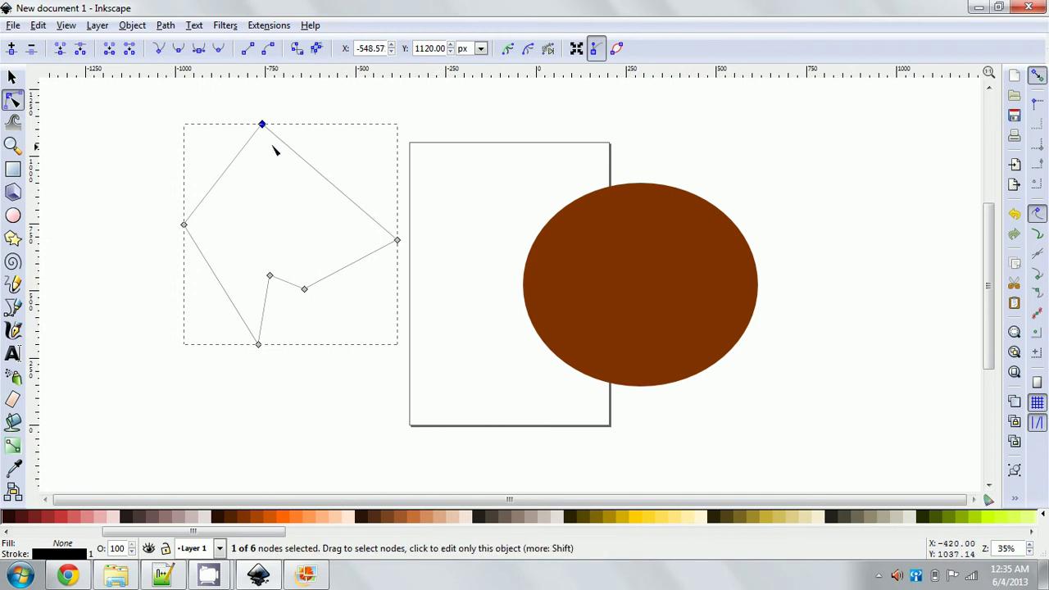
Step: Convert the brown ellipse to a path, and tilt its top node's handles by moving the left handle slightly up and inward
{"action": "left_click", "coordinate": [616, 304]}
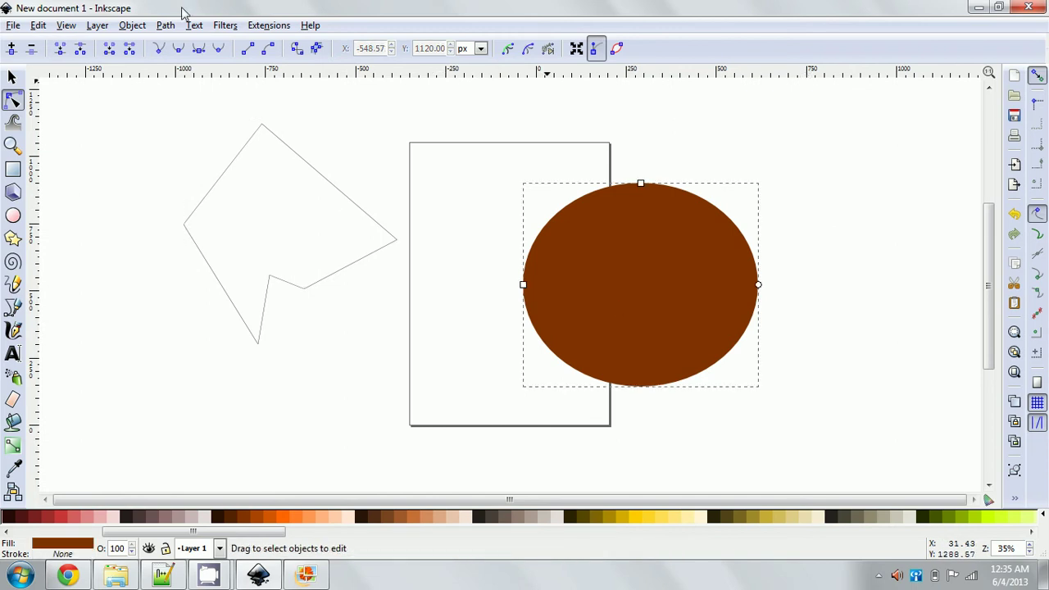
{"action": "left_click", "coordinate": [164, 25]}
{"action": "left_click", "coordinate": [175, 44]}
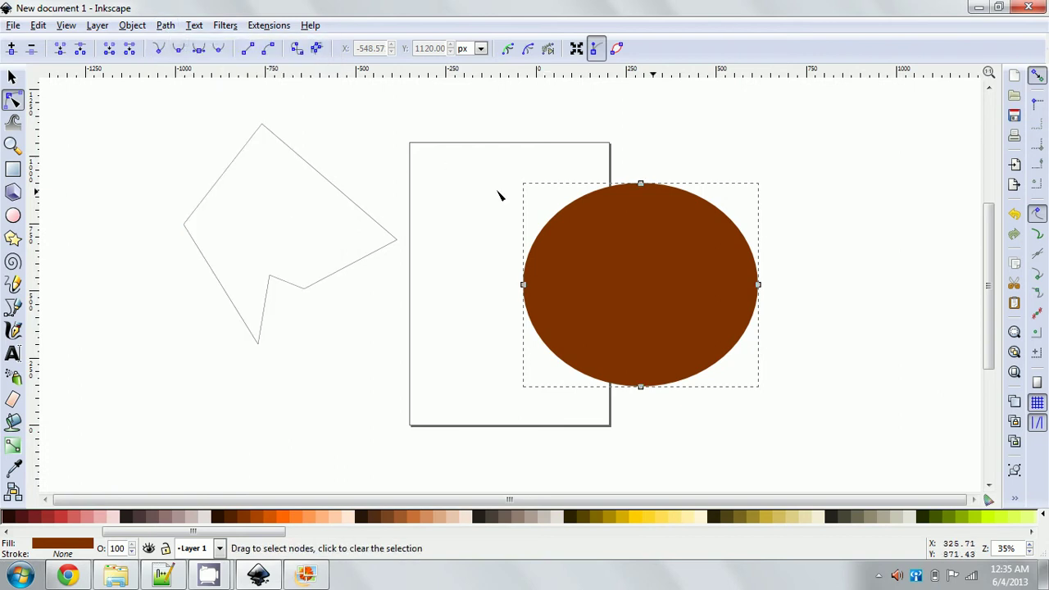
{"action": "left_click", "coordinate": [641, 183]}
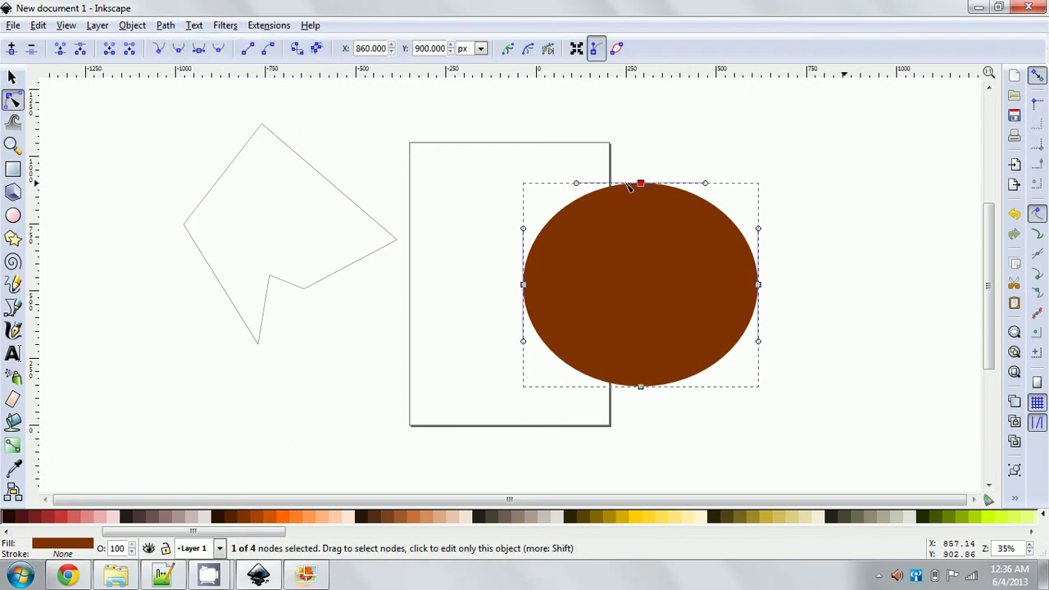
{"action": "mouse_move", "coordinate": [576, 182]}
{"action": "left_mouse_down"}
{"action": "mouse_move", "coordinate": [580, 144]}
{"action": "mouse_move", "coordinate": [586, 193]}
{"action": "mouse_move", "coordinate": [603, 142]}
{"action": "mouse_move", "coordinate": [583, 159]}
{"action": "mouse_move", "coordinate": [586, 187]}
{"action": "mouse_move", "coordinate": [587, 177]}
{"action": "left_mouse_up"}
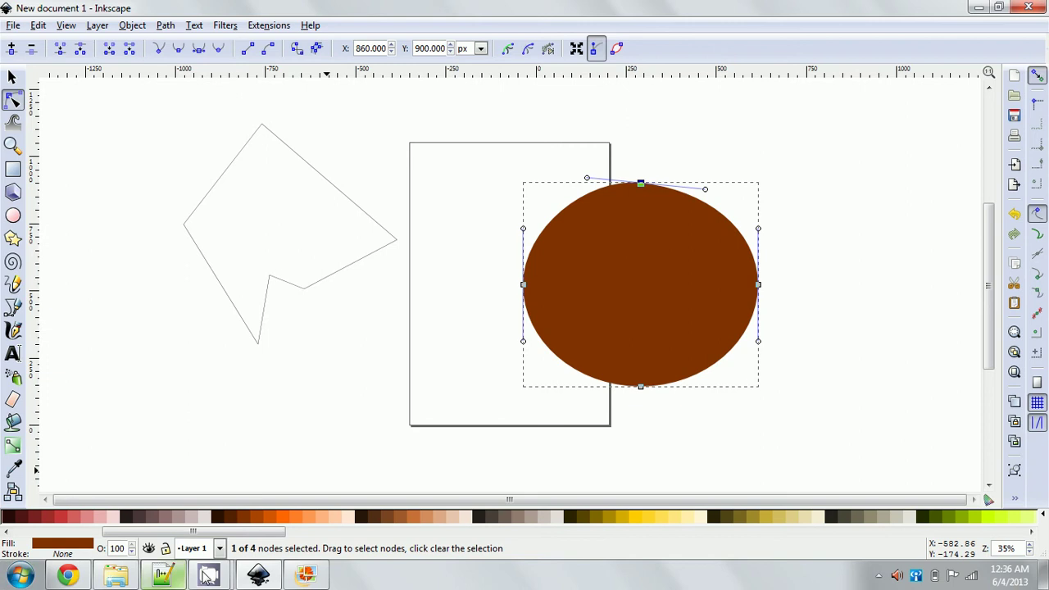
{"action": "mouse_move", "coordinate": [209, 577]}
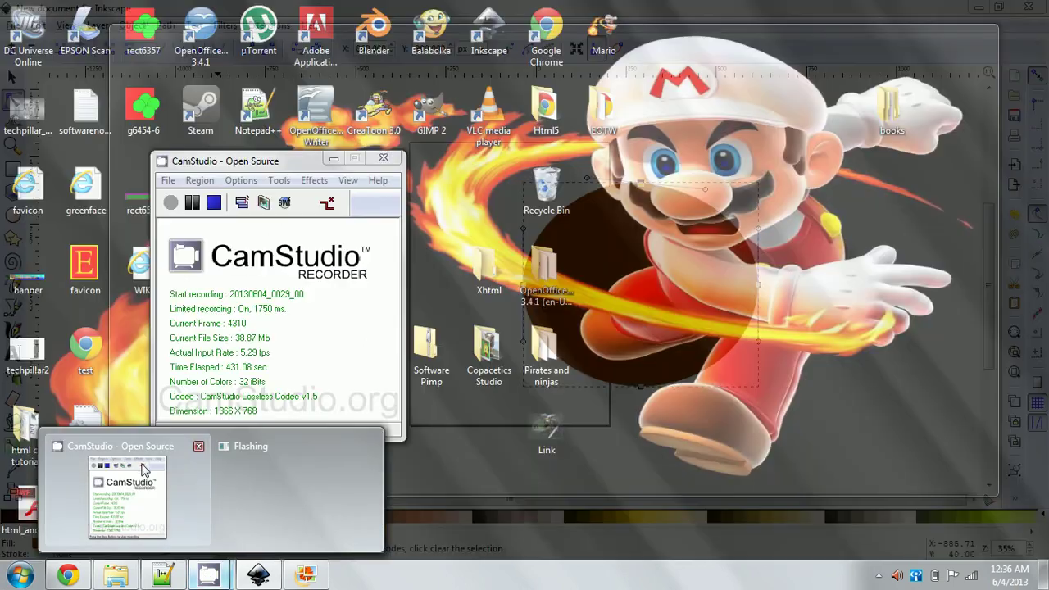
{"action": "left_click", "coordinate": [143, 467]}
{"action": "left_click", "coordinate": [192, 202]}
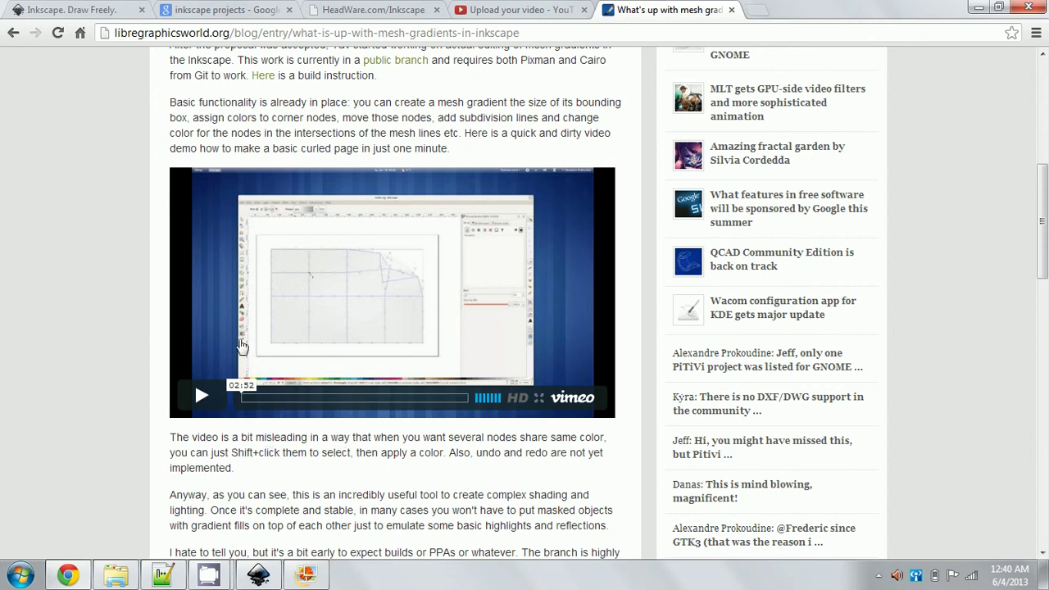
{"action": "scroll", "coordinate": [163, 302], "scroll_direction": "up", "scroll_amount": 3}
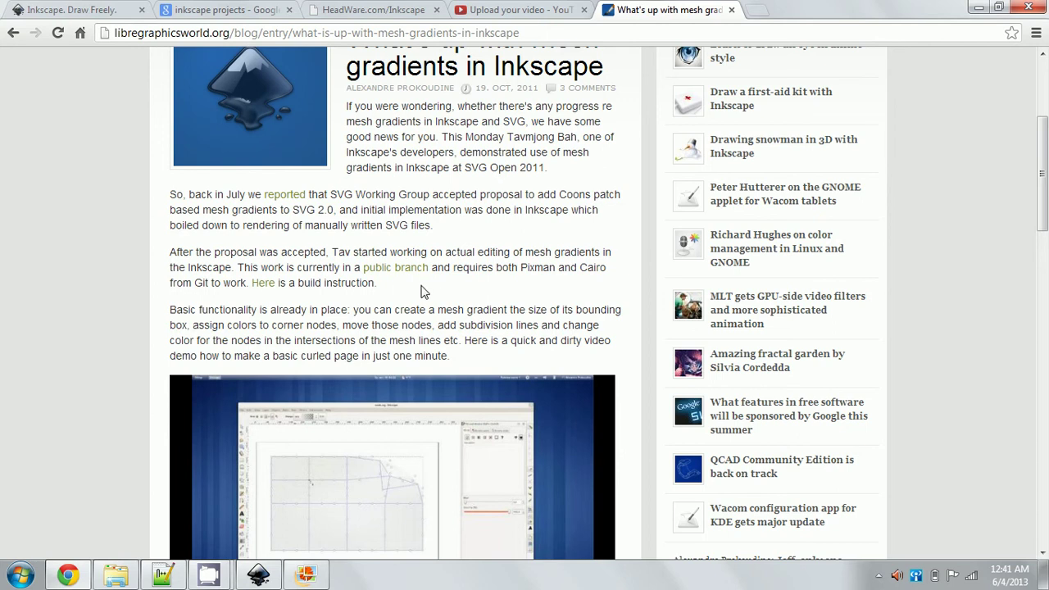
Step: Skim the article on mesh gradients in Inkscape down past its demo video
{"action": "scroll", "coordinate": [436, 294], "scroll_direction": "down", "scroll_amount": 6}
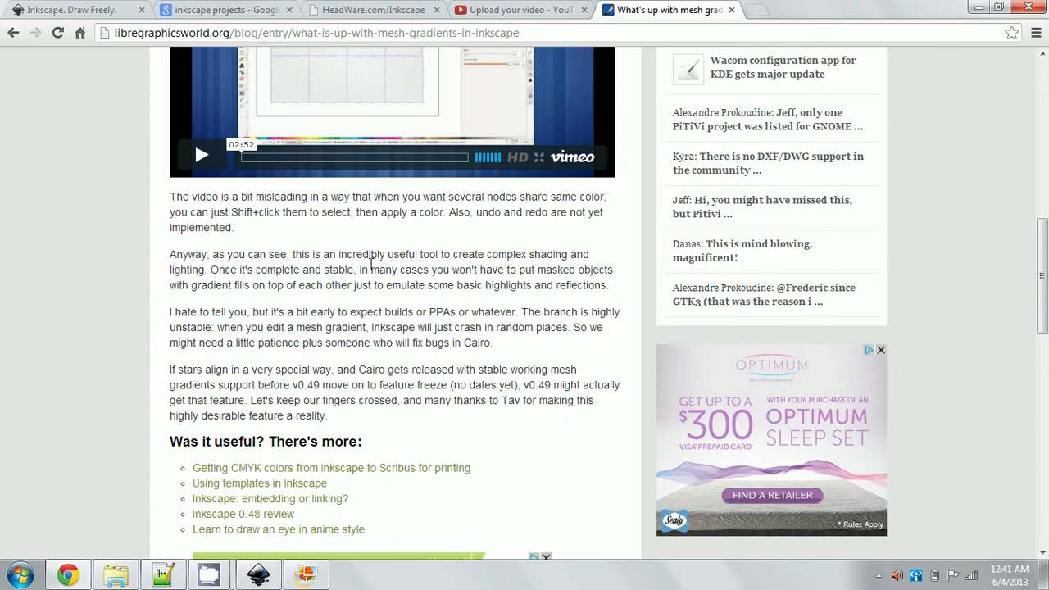
{"action": "scroll", "coordinate": [371, 264], "scroll_direction": "up", "scroll_amount": 3}
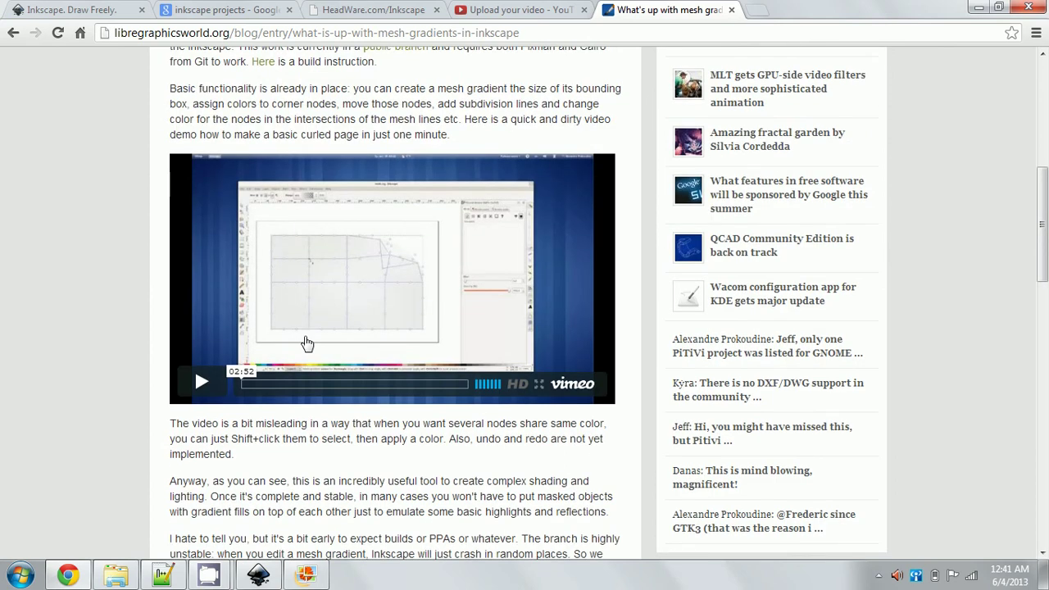
{"action": "mouse_move", "coordinate": [209, 575]}
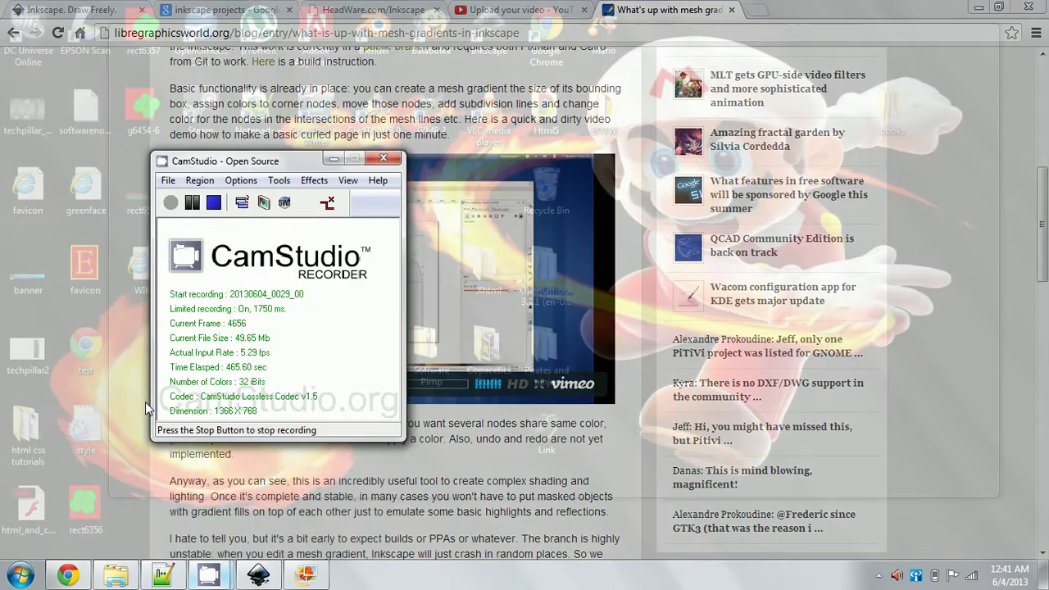
{"action": "left_click", "coordinate": [197, 486]}
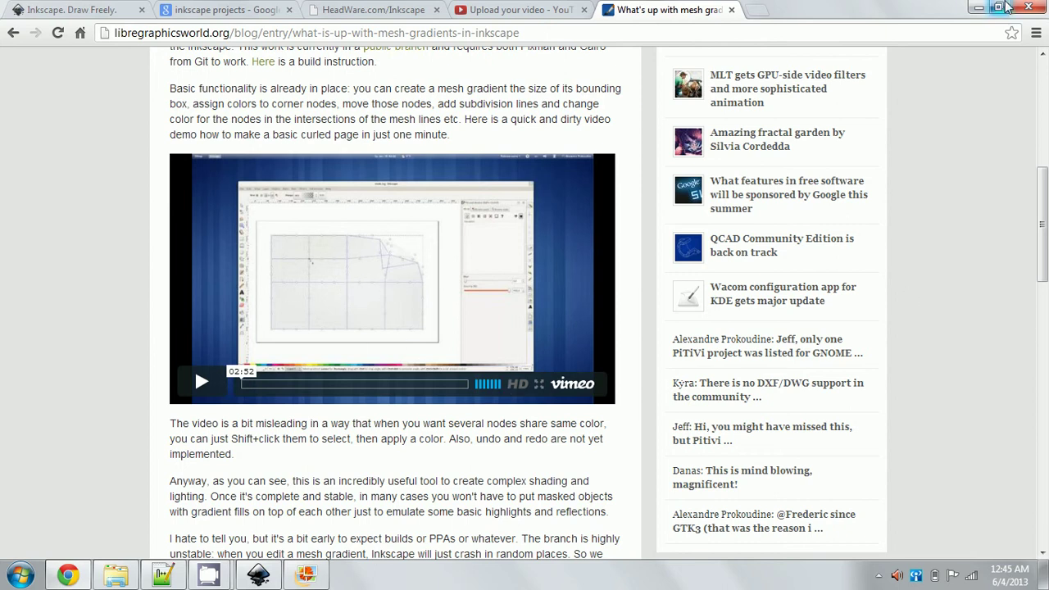
Step: Minimize the browser, return to the Inkscape drawing and clear the node selection on the brown shape
{"action": "left_click", "coordinate": [978, 7]}
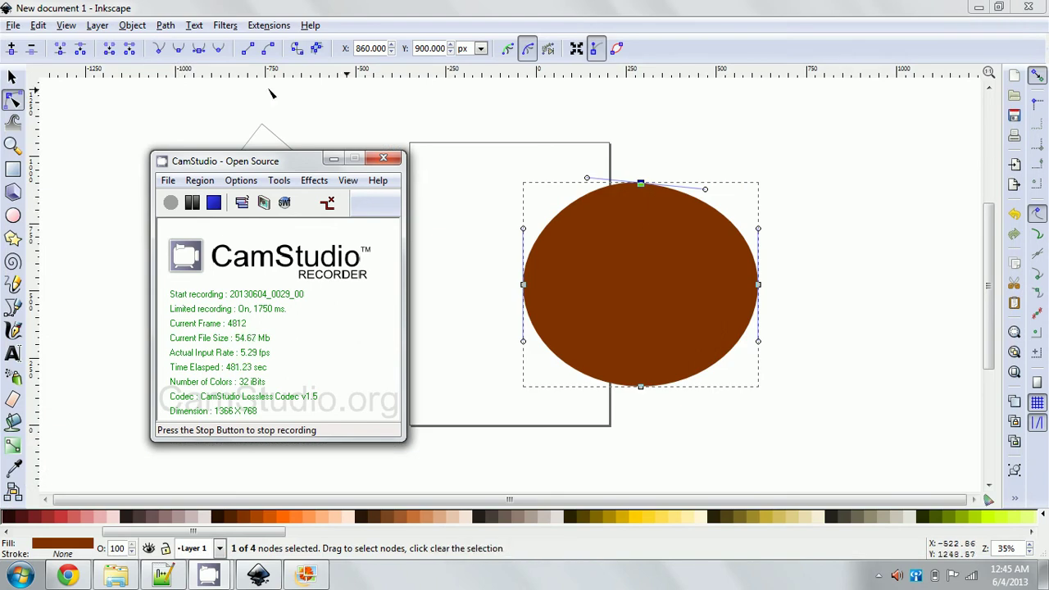
{"action": "left_click_drag", "start_coordinate": [281, 164], "coordinate": [323, 234]}
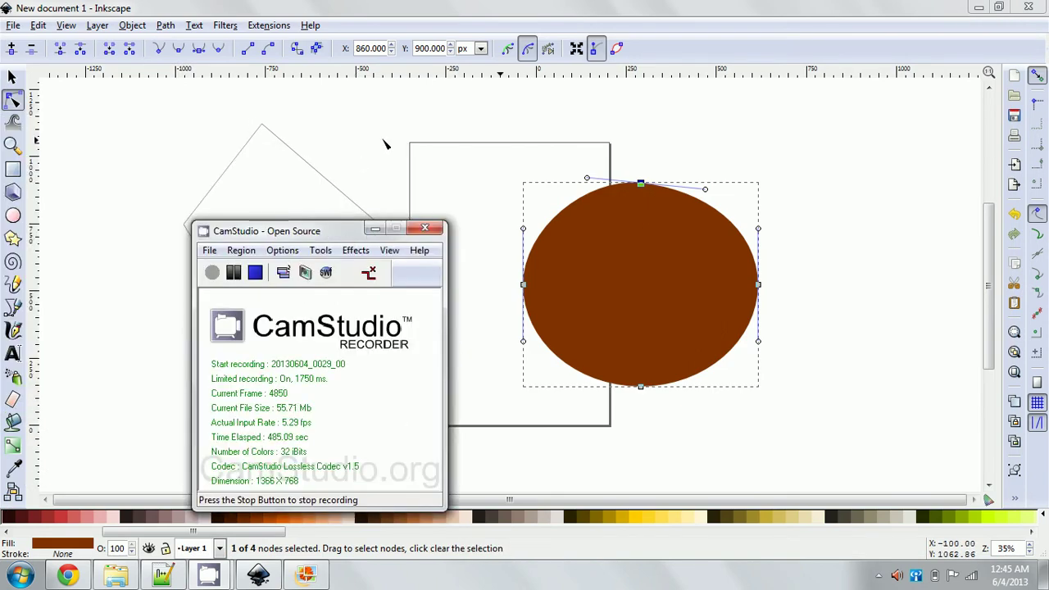
{"action": "left_click", "coordinate": [500, 140]}
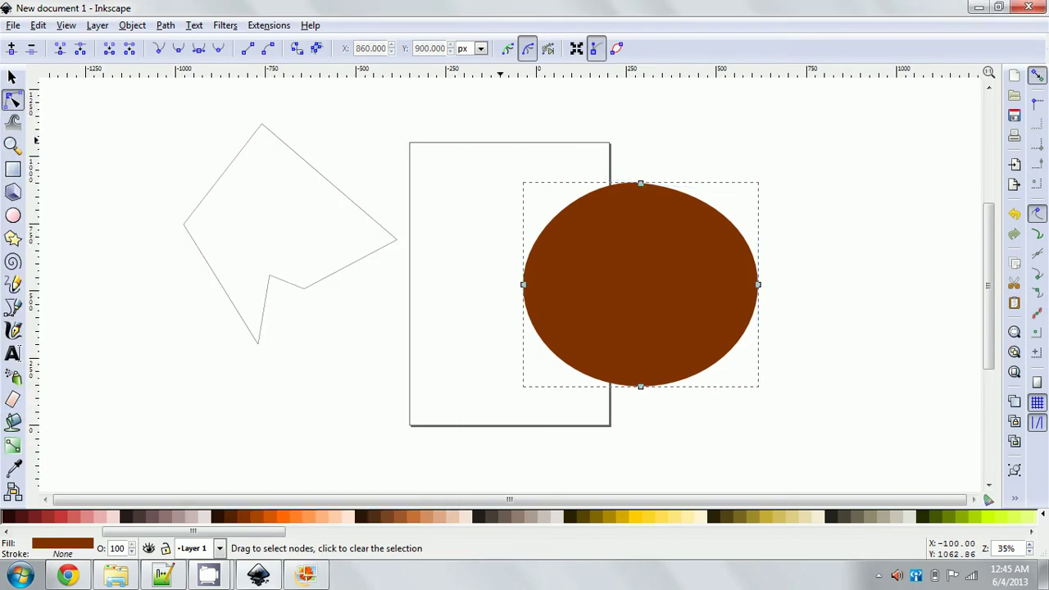
Step: Tilt the brown shape's top node handles down on the left side, and lengthen the left node's upper handle slightly
{"action": "left_click", "coordinate": [641, 184]}
{"action": "mouse_move", "coordinate": [584, 182]}
{"action": "left_mouse_down"}
{"action": "mouse_move", "coordinate": [592, 175]}
{"action": "mouse_move", "coordinate": [569, 180]}
{"action": "mouse_move", "coordinate": [571, 192]}
{"action": "left_mouse_up"}
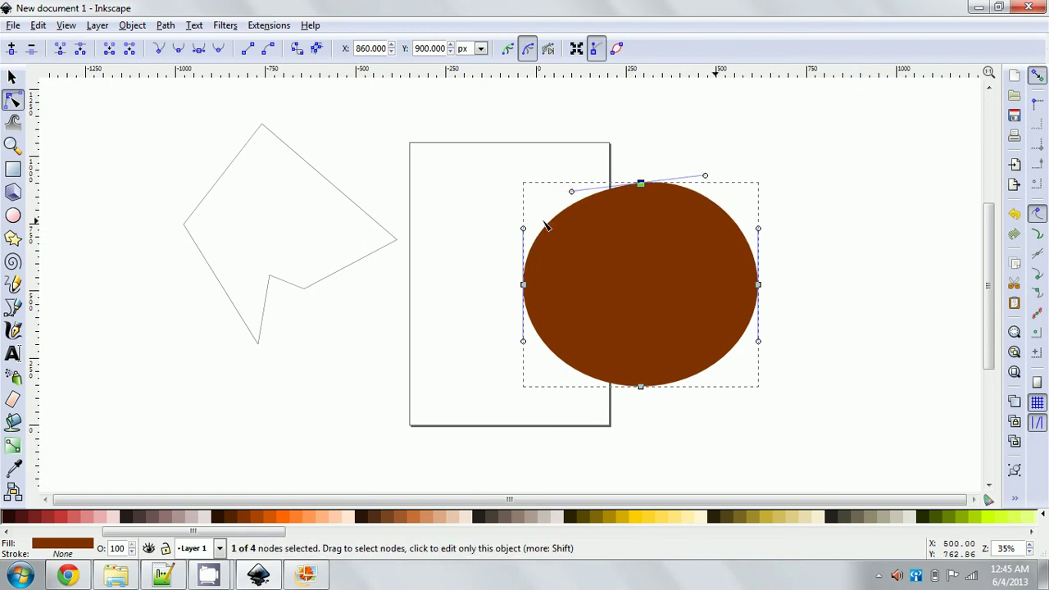
{"action": "mouse_move", "coordinate": [525, 230]}
{"action": "left_mouse_down"}
{"action": "mouse_move", "coordinate": [566, 227]}
{"action": "mouse_move", "coordinate": [520, 230]}
{"action": "mouse_move", "coordinate": [525, 219]}
{"action": "left_mouse_up"}
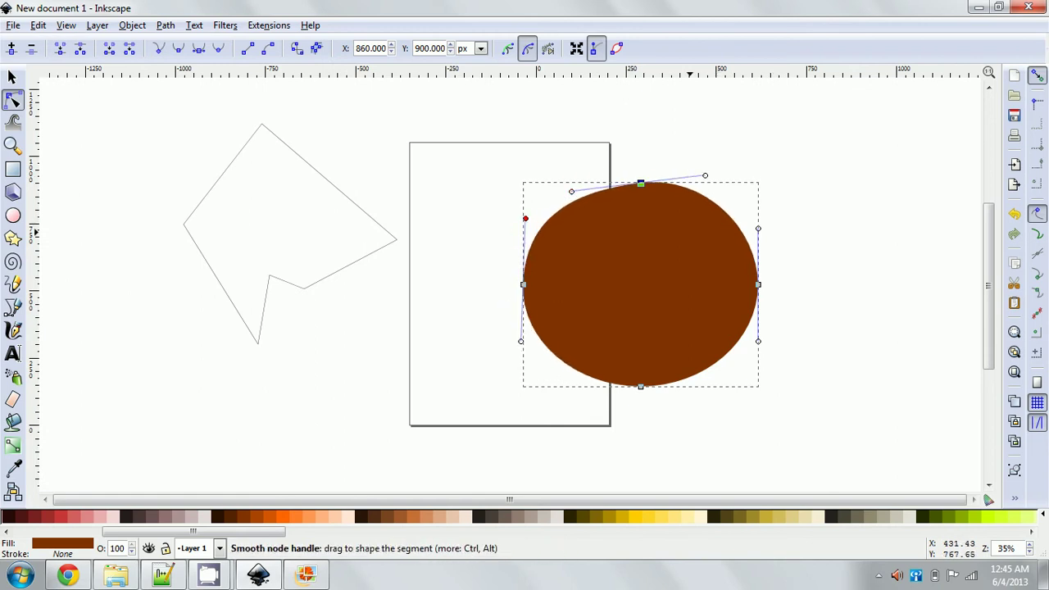
Step: Bend the two straight segments meeting at the outlined polygon's right node outward into curves, and deselect the polygon
{"action": "left_click", "coordinate": [398, 241]}
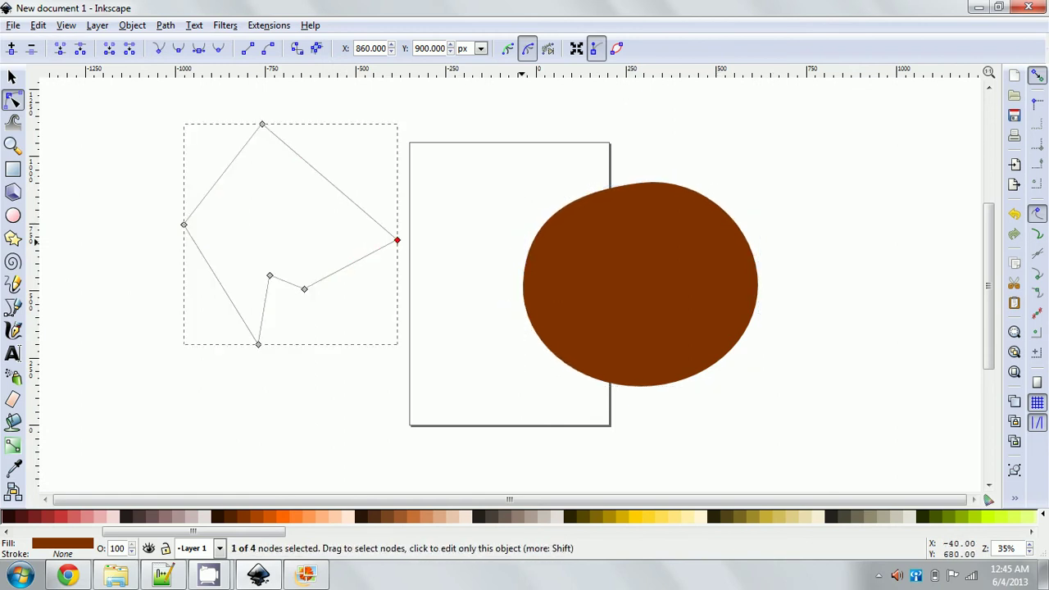
{"action": "left_click", "coordinate": [398, 241]}
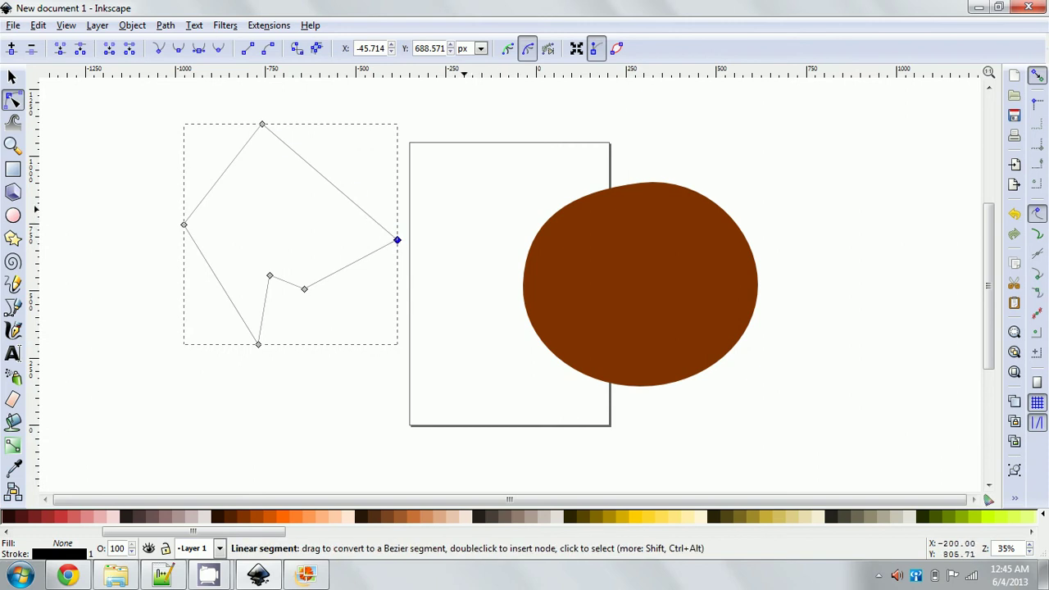
{"action": "left_click_drag", "start_coordinate": [359, 210], "coordinate": [440, 190]}
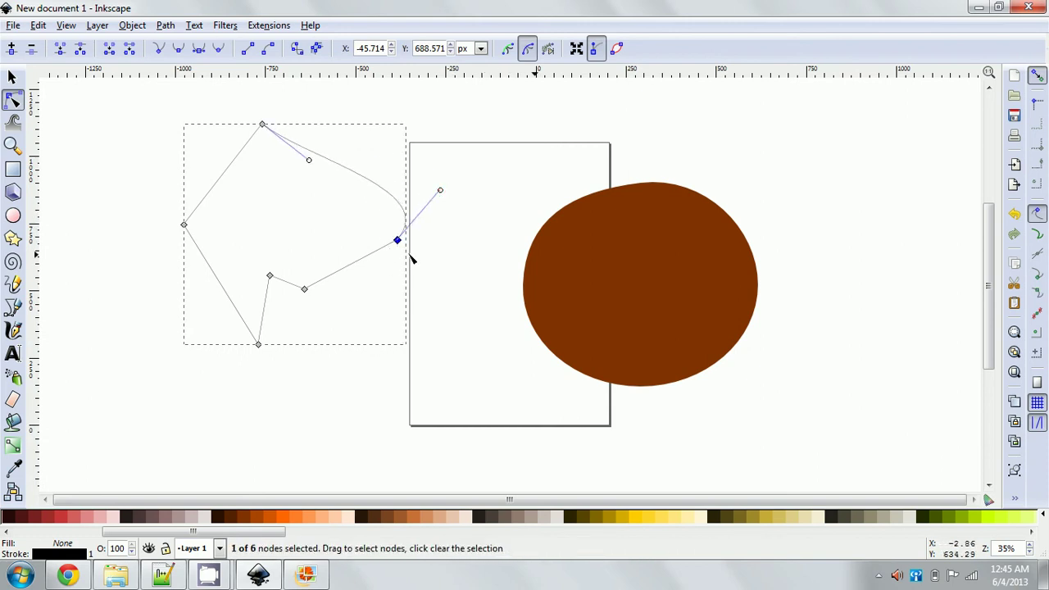
{"action": "left_click_drag", "start_coordinate": [374, 274], "coordinate": [386, 307]}
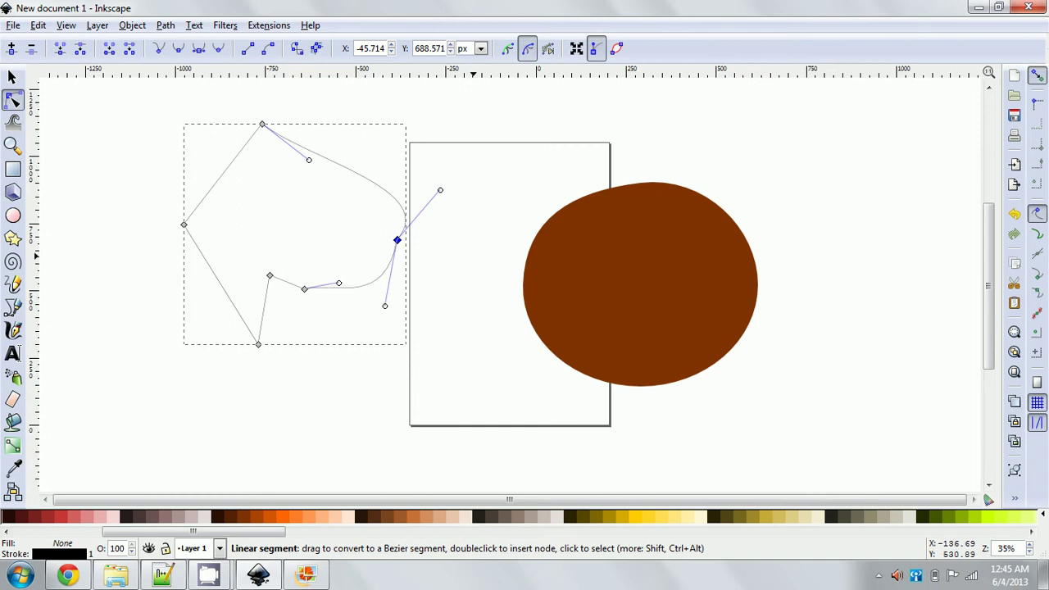
{"action": "left_click", "coordinate": [388, 312]}
{"action": "left_click", "coordinate": [388, 311]}
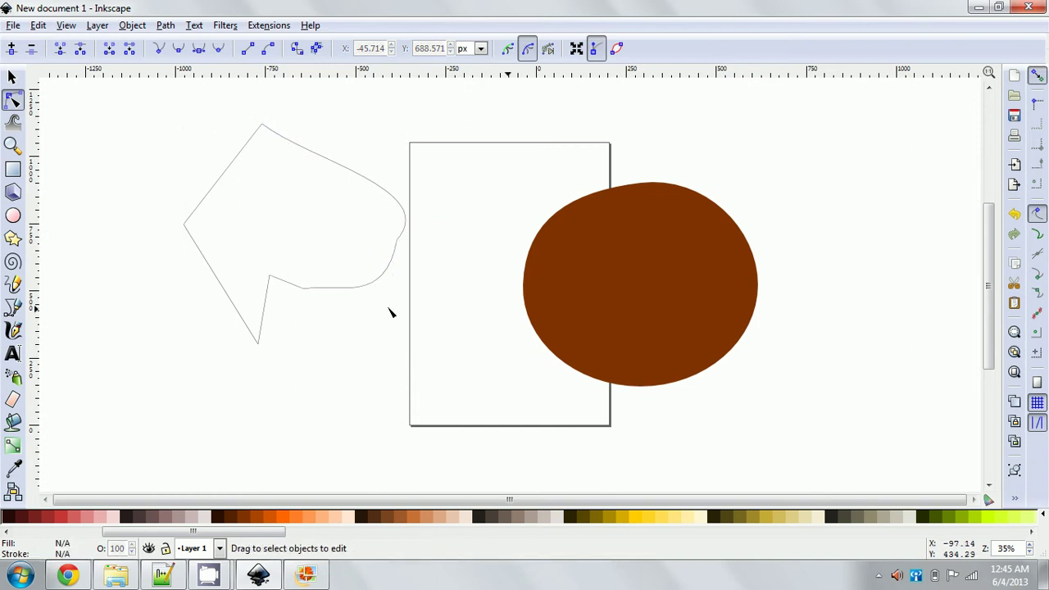
Step: Make the brown shape's top node a cusp and pull both its handles upward to form a notch
{"action": "left_click", "coordinate": [620, 256]}
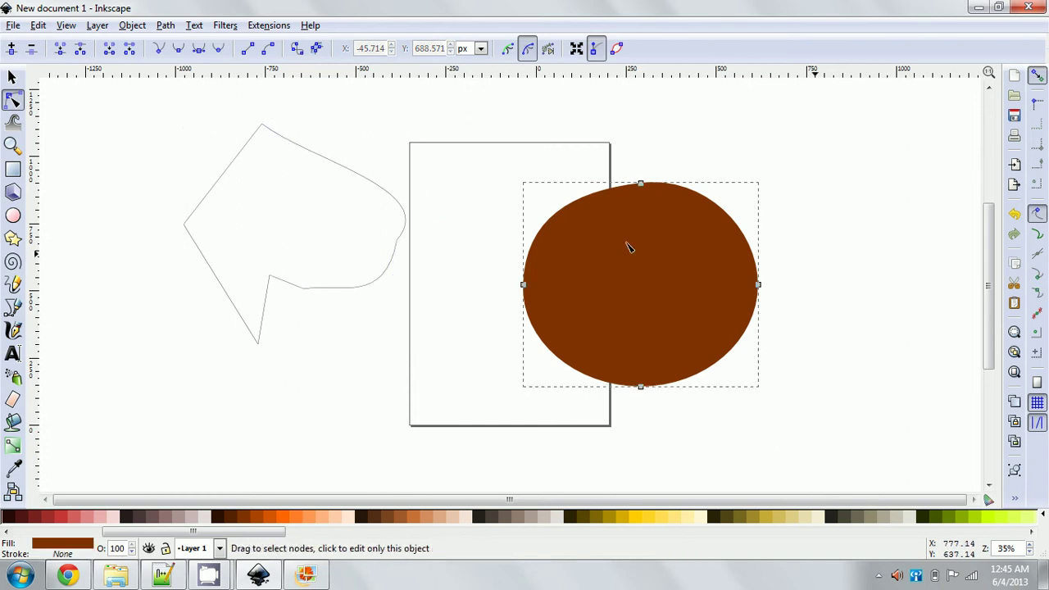
{"action": "left_click", "coordinate": [649, 187]}
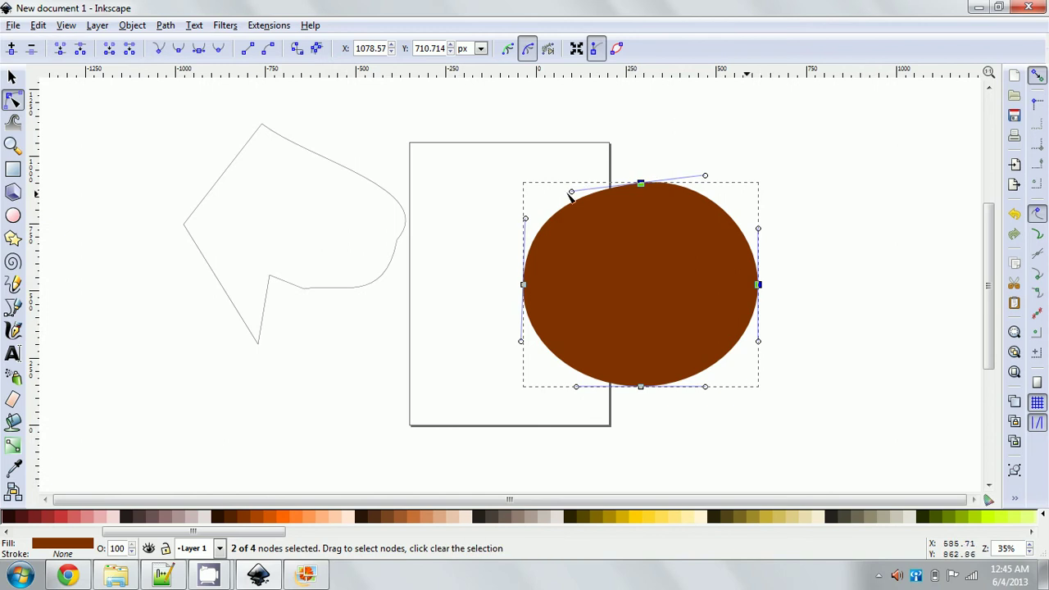
{"action": "left_click", "coordinate": [641, 184]}
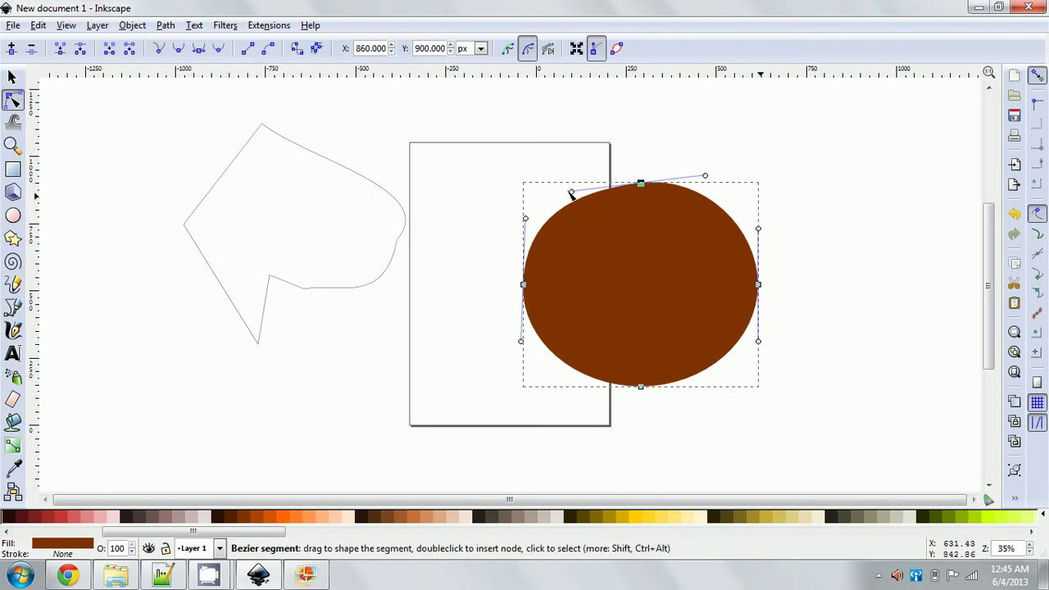
{"action": "left_click_drag", "start_coordinate": [573, 194], "coordinate": [581, 168]}
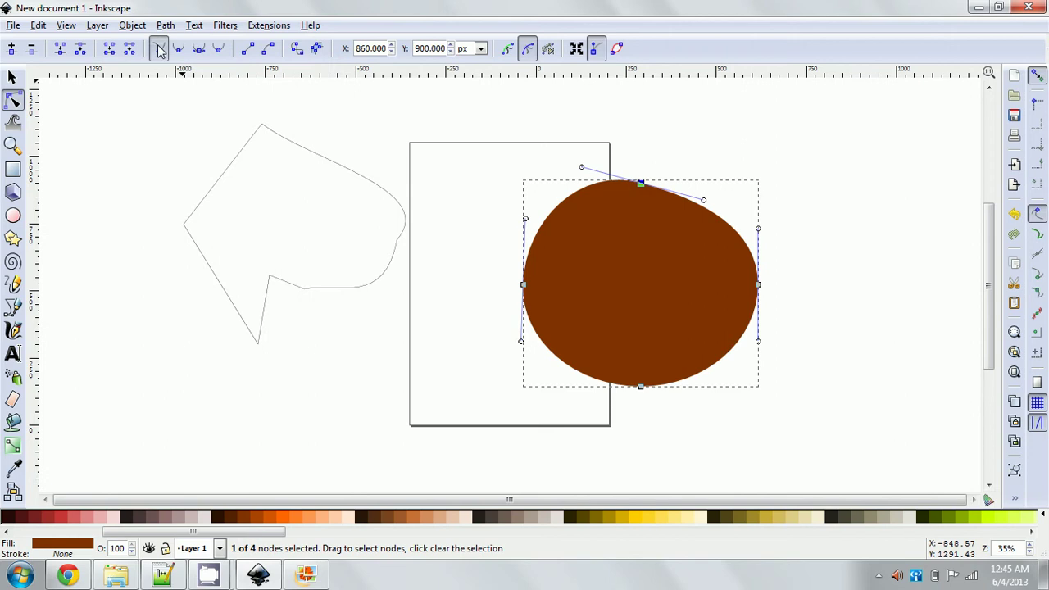
{"action": "left_click_drag", "start_coordinate": [582, 167], "coordinate": [607, 142]}
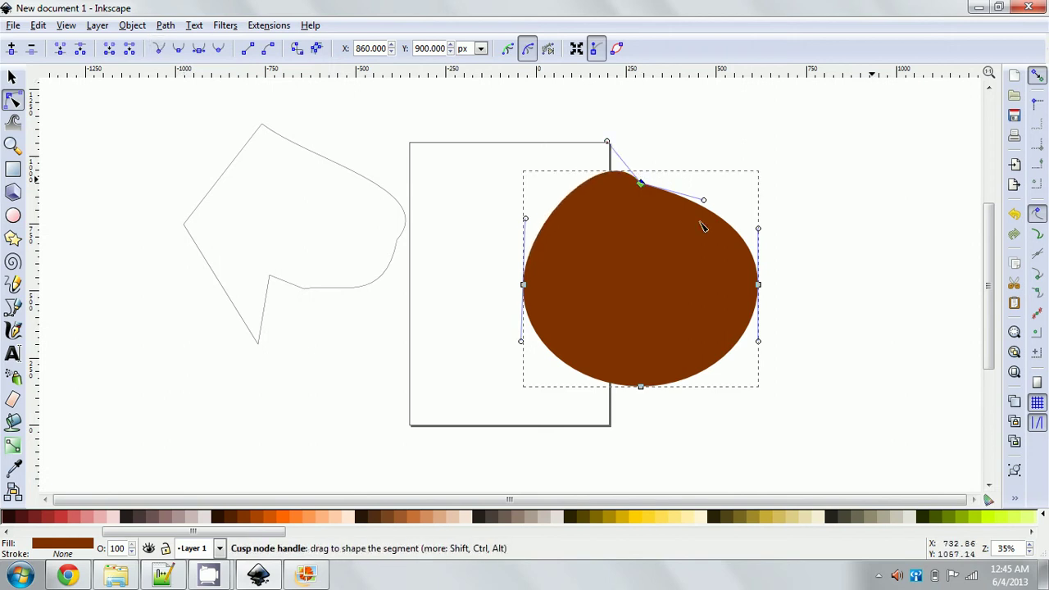
{"action": "left_click_drag", "start_coordinate": [705, 201], "coordinate": [702, 135]}
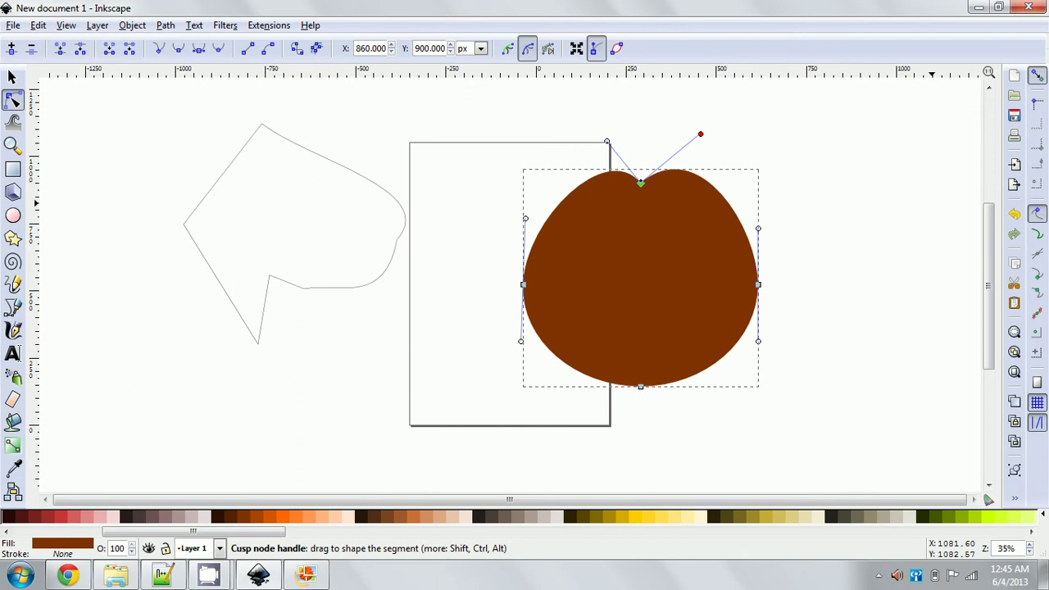
Step: Tilt the right node's upper handle slightly inward, and make the right, bottom and left nodes cusps
{"action": "mouse_move", "coordinate": [759, 229]}
{"action": "left_mouse_down"}
{"action": "mouse_move", "coordinate": [747, 236]}
{"action": "mouse_move", "coordinate": [755, 237]}
{"action": "left_mouse_up"}
{"action": "left_click", "coordinate": [759, 285]}
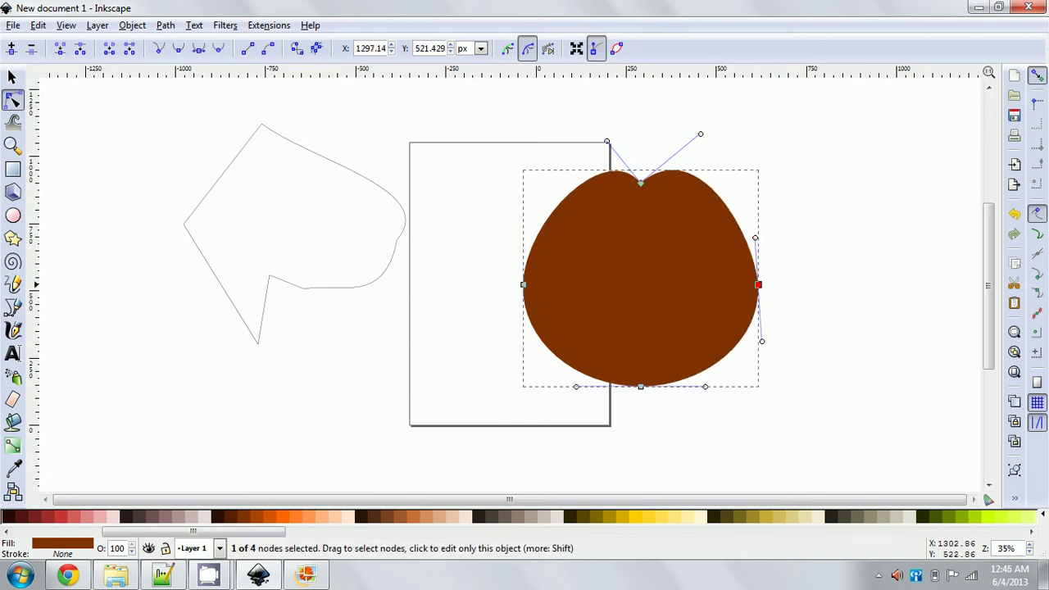
{"action": "left_click", "coordinate": [640, 387], "text": "shift"}
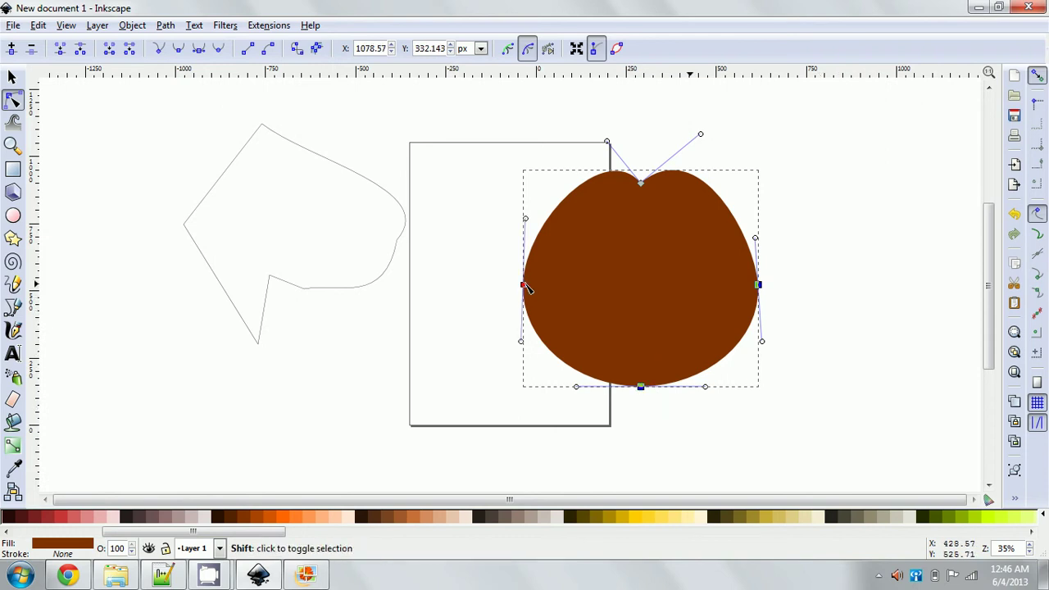
{"action": "left_click", "coordinate": [523, 286], "text": "shift"}
{"action": "left_click", "coordinate": [159, 48]}
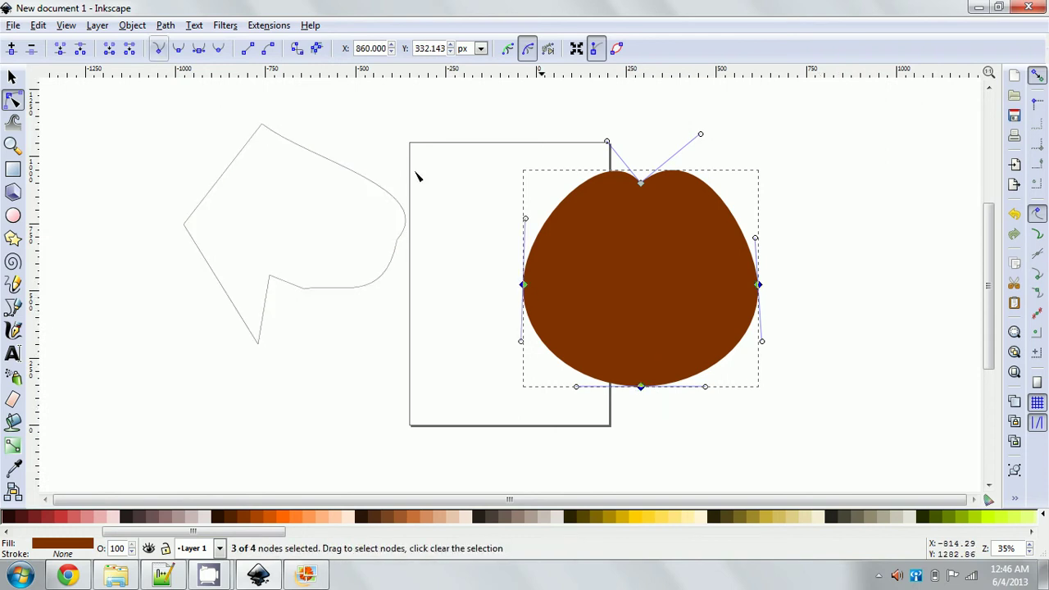
Step: Pull the left node's upper handle, the bottom node's right handle and the right node's lower handle outward independently
{"action": "left_click_drag", "start_coordinate": [527, 220], "coordinate": [433, 228]}
{"action": "left_click_drag", "start_coordinate": [705, 387], "coordinate": [689, 436]}
{"action": "left_click_drag", "start_coordinate": [762, 342], "coordinate": [846, 280]}
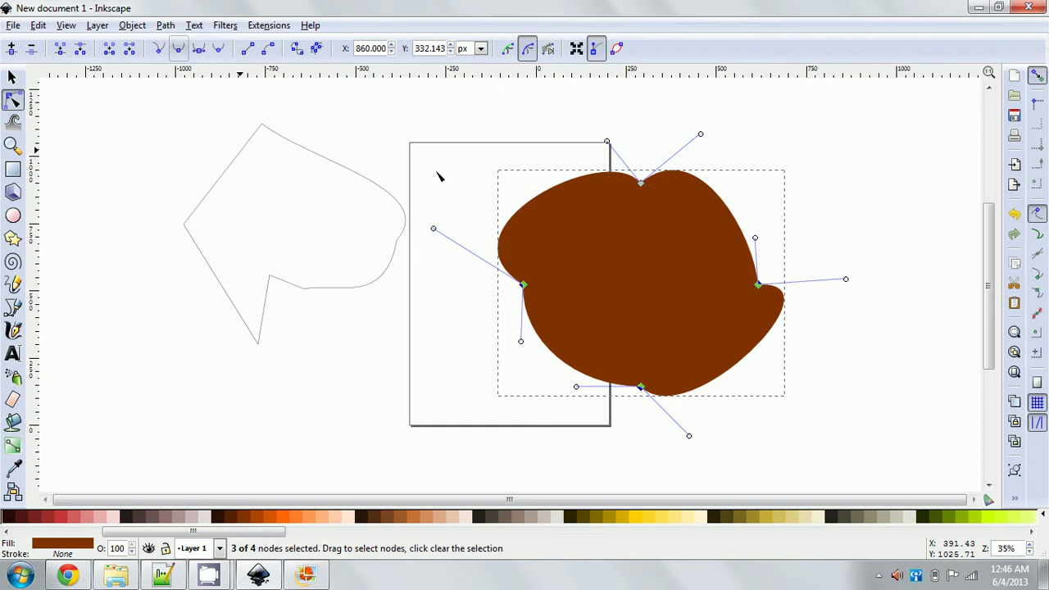
Step: Make the left, bottom and right nodes smooth, shorten the left node's upper handle, and change the three nodes to symmetric
{"action": "left_click", "coordinate": [179, 51]}
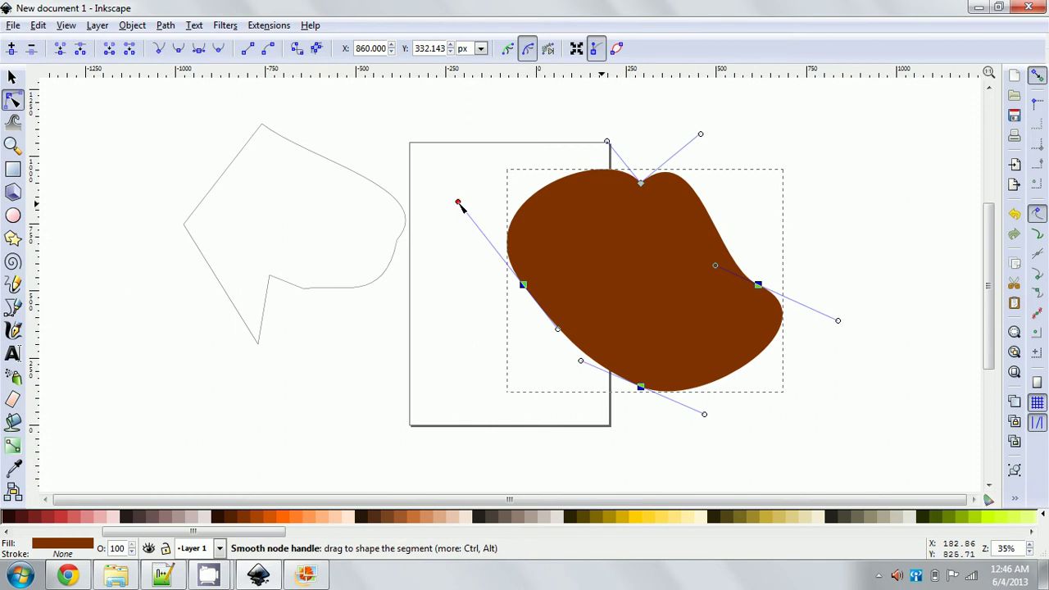
{"action": "left_click_drag", "start_coordinate": [460, 205], "coordinate": [508, 245]}
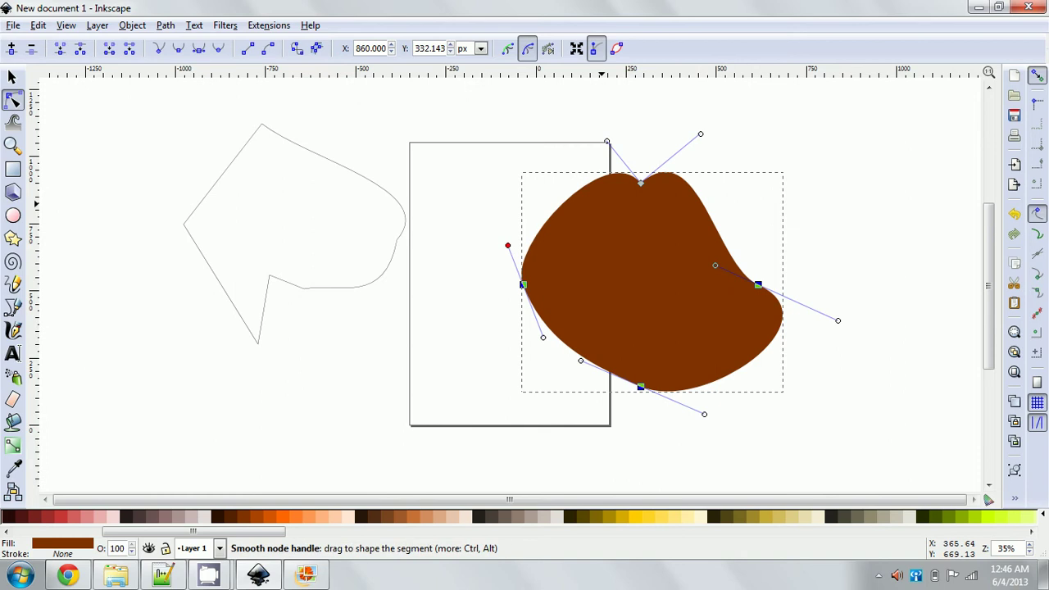
{"action": "left_click", "coordinate": [199, 50]}
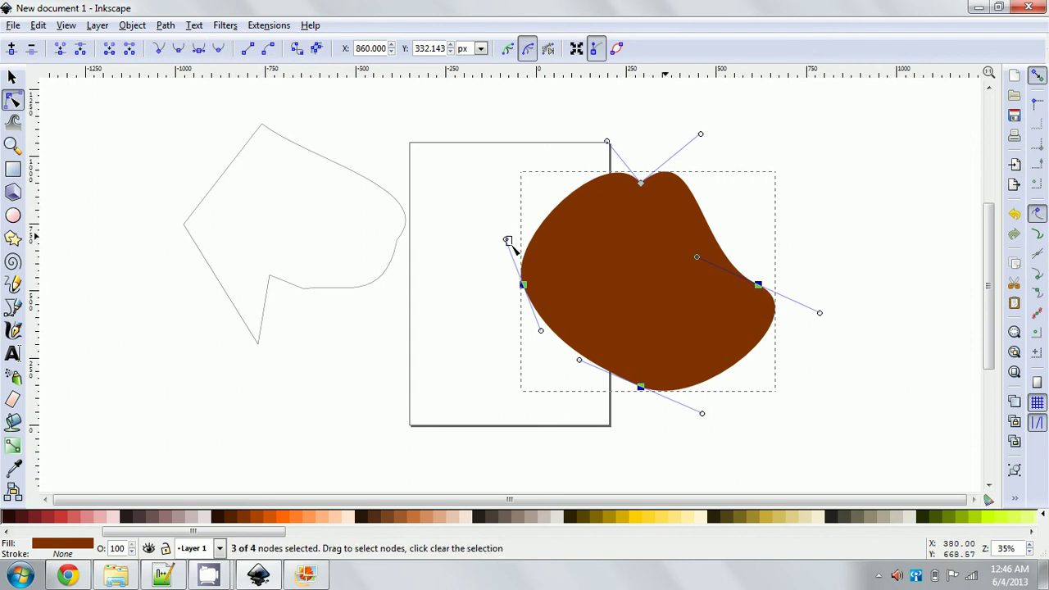
{"action": "left_click", "coordinate": [511, 246]}
Step: Make the brown shape's left node auto-smooth, and tilt its upper handle slightly outward
{"action": "left_click", "coordinate": [523, 285]}
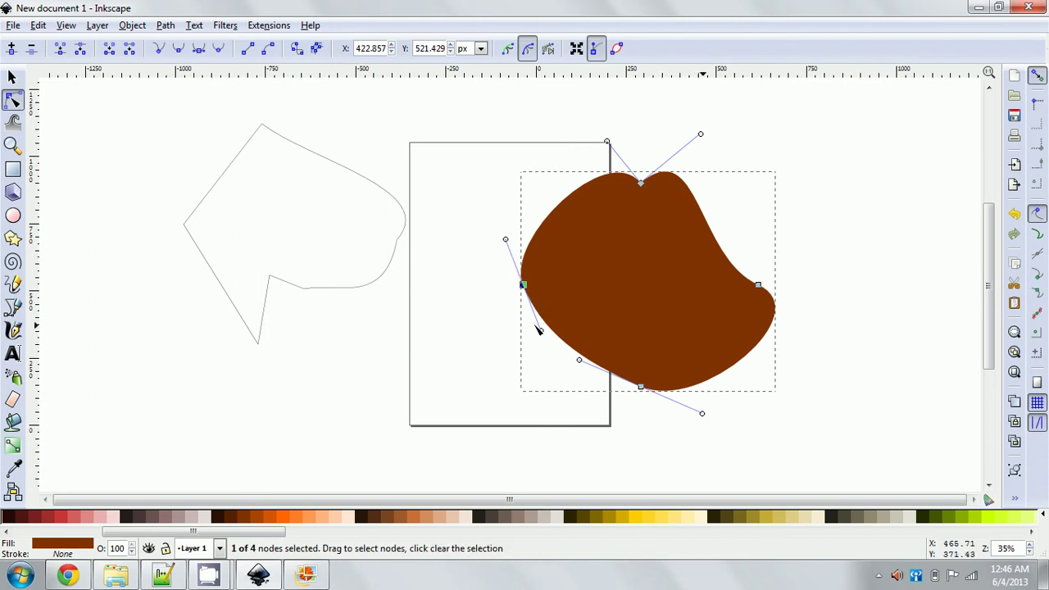
{"action": "left_click", "coordinate": [219, 54]}
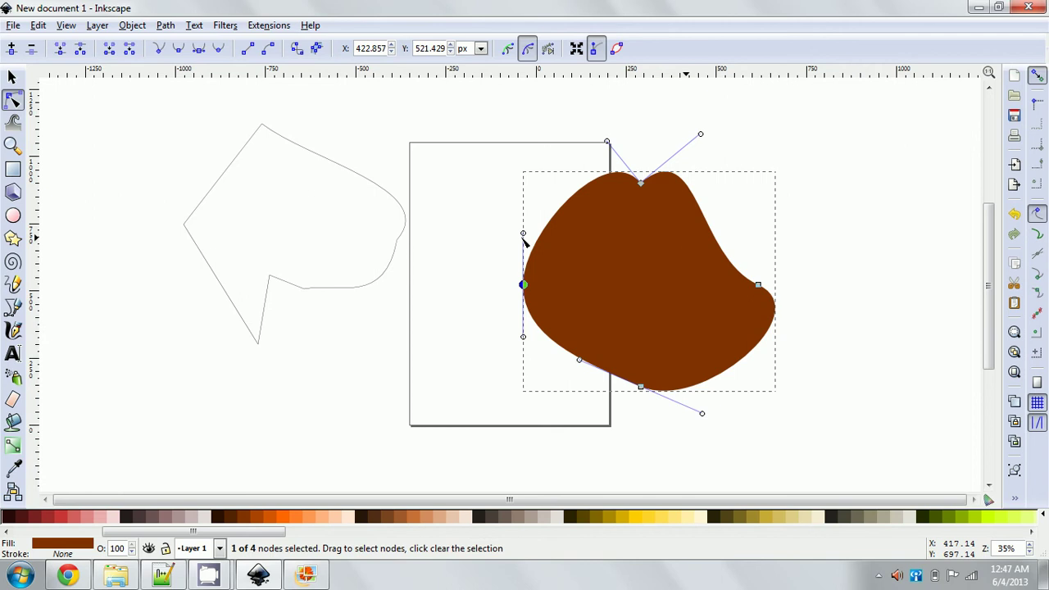
{"action": "mouse_move", "coordinate": [534, 235]}
{"action": "left_mouse_down"}
{"action": "mouse_move", "coordinate": [499, 248]}
{"action": "mouse_move", "coordinate": [518, 252]}
{"action": "mouse_move", "coordinate": [517, 224]}
{"action": "mouse_move", "coordinate": [520, 239]}
{"action": "left_mouse_up"}
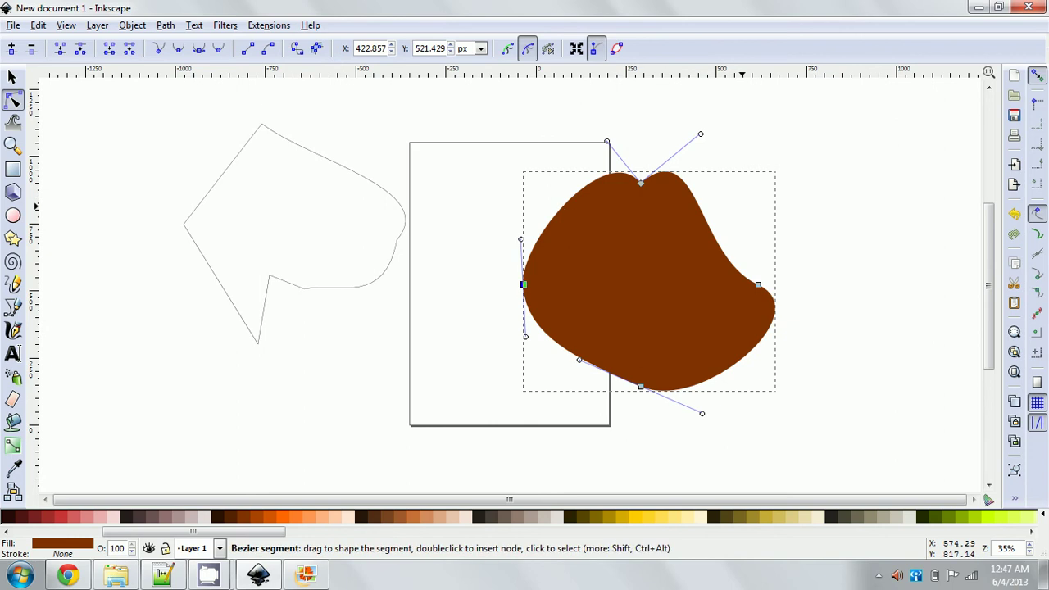
Step: Straighten the brown shape's upper-left segment into a line, and turn it back into a curve bulging outward by pulling both handles
{"action": "left_click", "coordinate": [575, 191]}
{"action": "left_click", "coordinate": [249, 51]}
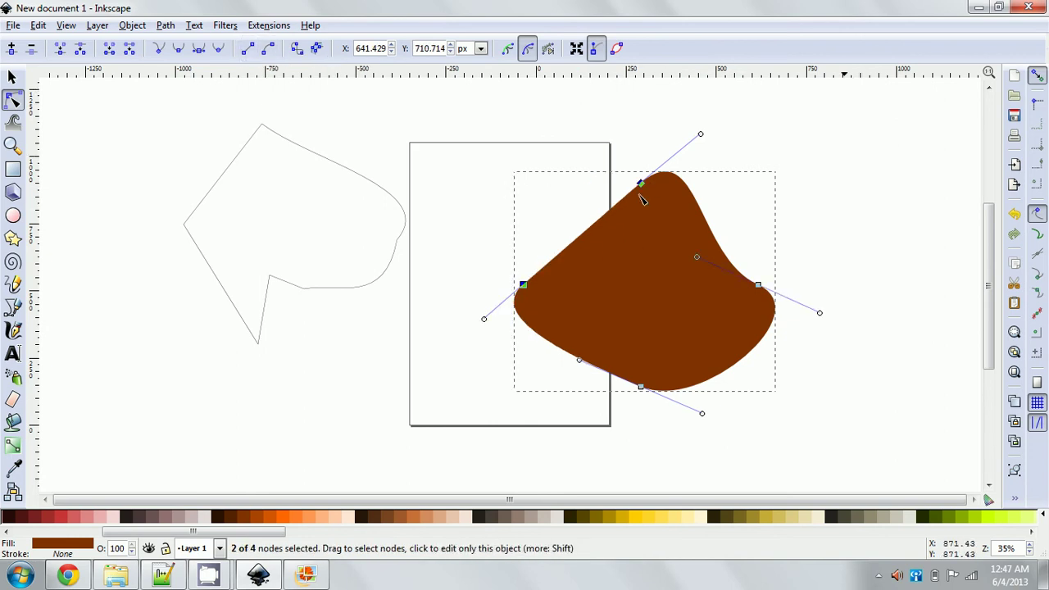
{"action": "left_click_drag", "start_coordinate": [588, 227], "coordinate": [604, 244]}
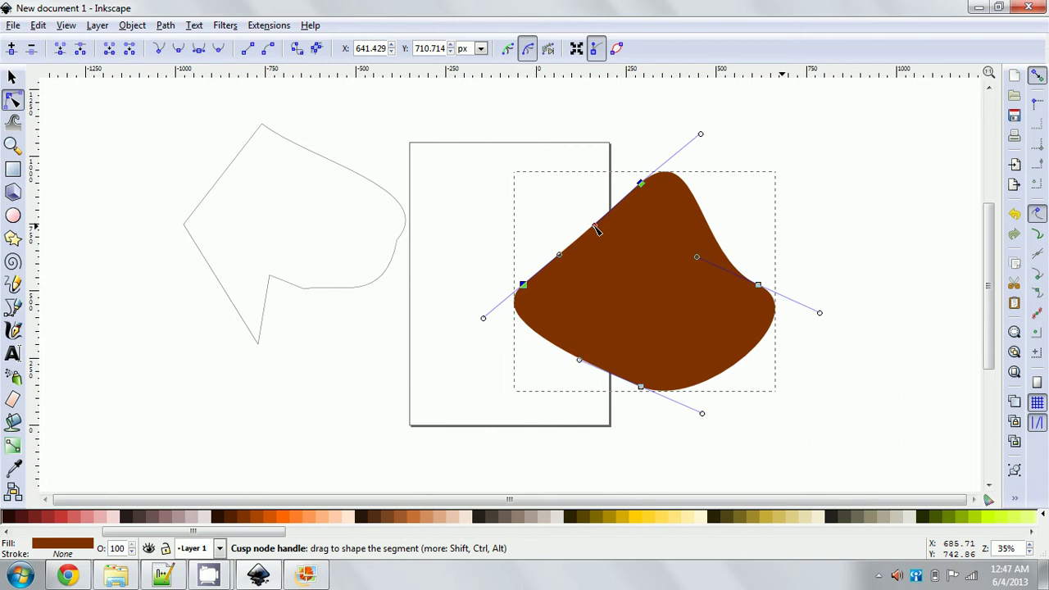
{"action": "left_click_drag", "start_coordinate": [596, 227], "coordinate": [598, 172]}
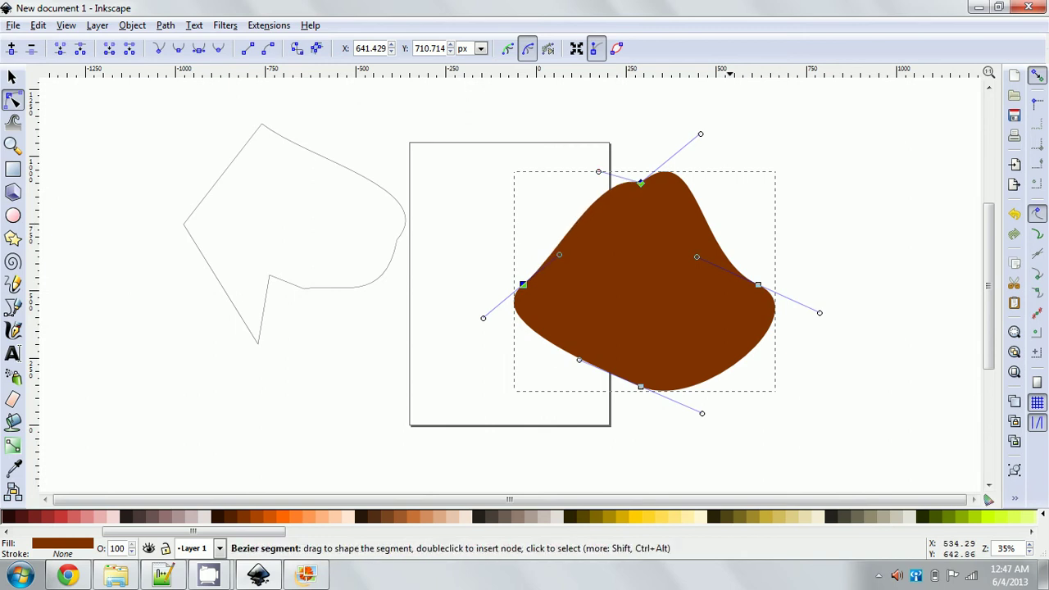
{"action": "left_click_drag", "start_coordinate": [563, 258], "coordinate": [498, 213]}
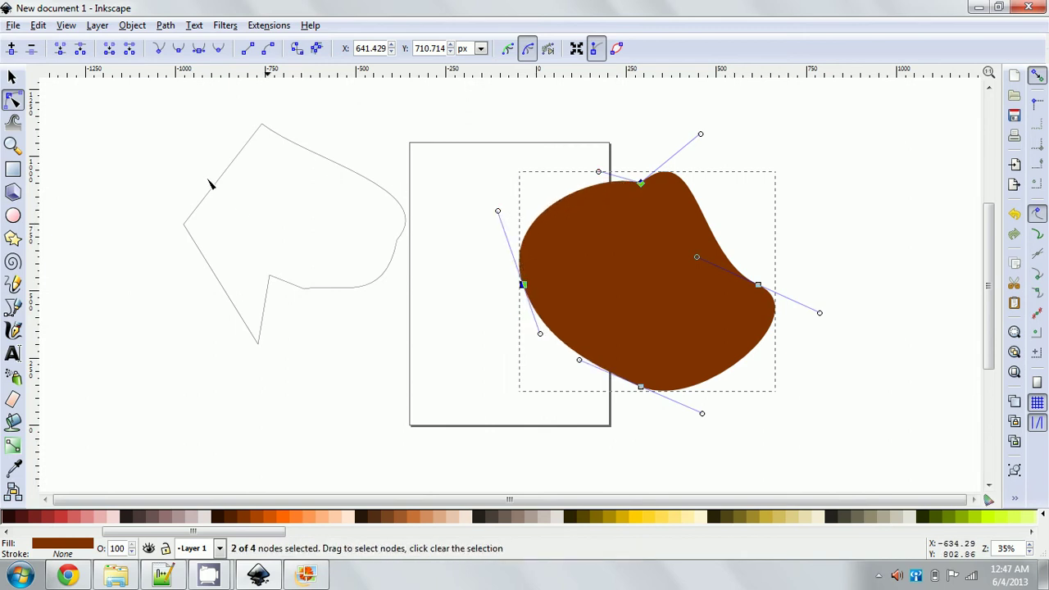
Step: Convert the outlined shape's straight upper-left segment into a curve and bend it slightly inward
{"action": "left_click", "coordinate": [219, 194]}
{"action": "left_click", "coordinate": [225, 197]}
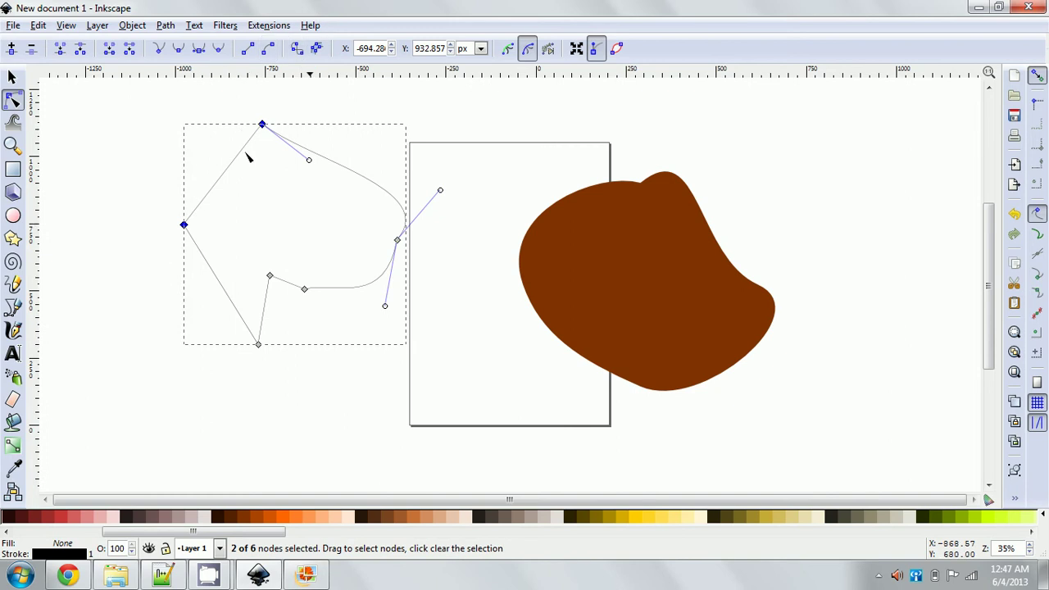
{"action": "left_click", "coordinate": [269, 50]}
{"action": "mouse_move", "coordinate": [240, 187]}
{"action": "left_mouse_down"}
{"action": "mouse_move", "coordinate": [232, 173]}
{"action": "mouse_move", "coordinate": [245, 191]}
{"action": "left_mouse_up"}
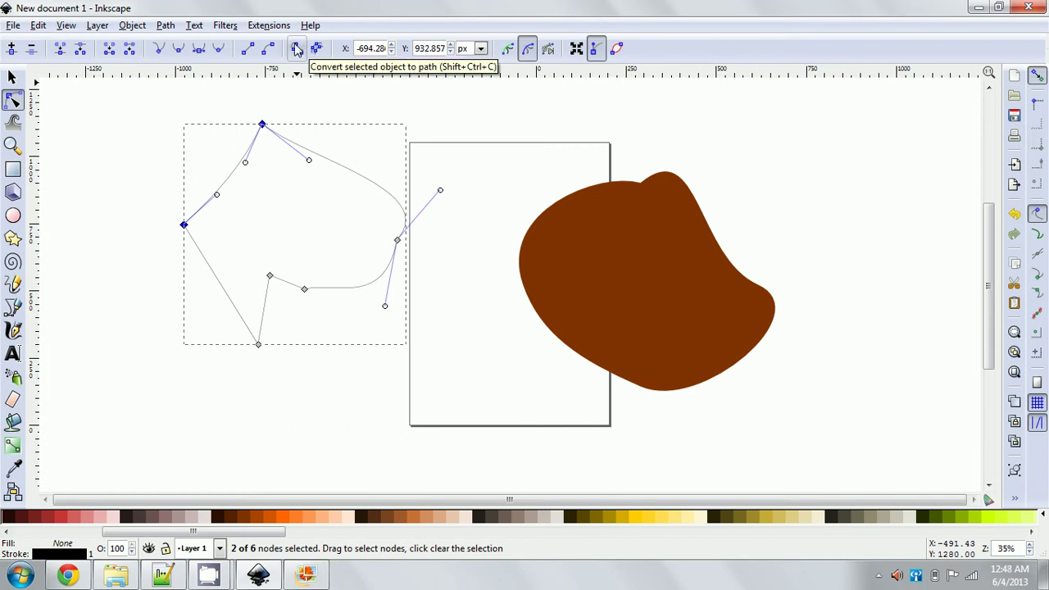
{"action": "left_click", "coordinate": [164, 26]}
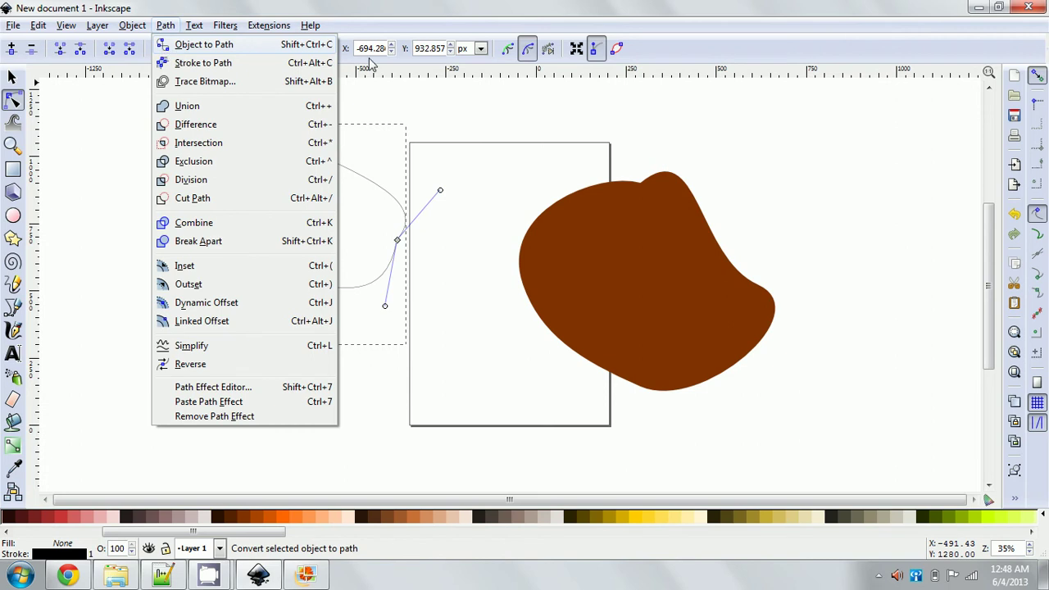
{"action": "left_click", "coordinate": [400, 95]}
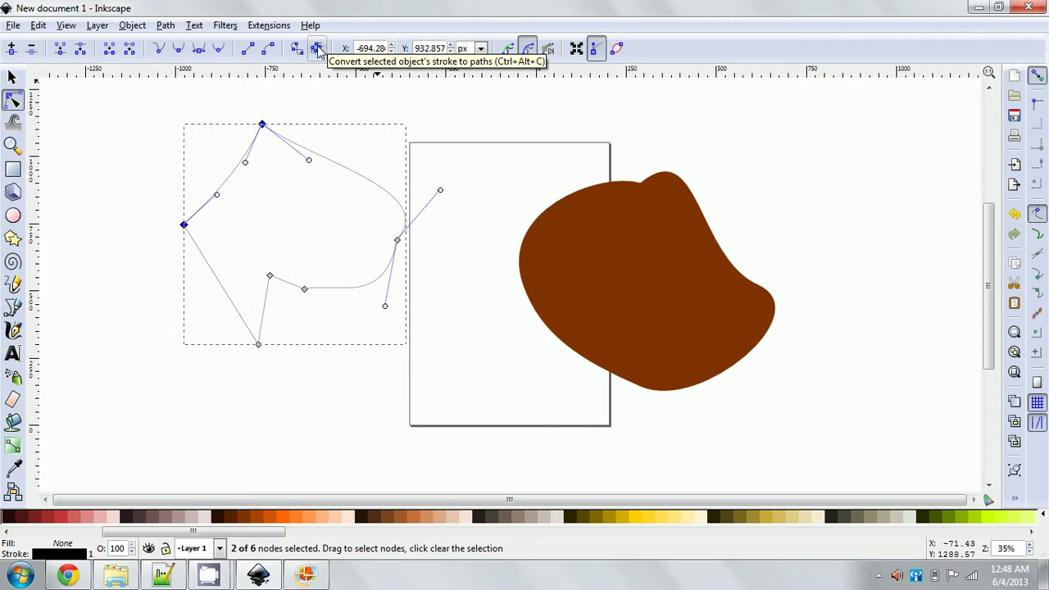
Step: Draw a small ellipse across the page's upper edge and give it a dark red #A02C2C stroke
{"action": "left_click", "coordinate": [13, 215]}
{"action": "mouse_move", "coordinate": [493, 138]}
{"action": "left_mouse_down"}
{"action": "mouse_move", "coordinate": [528, 181]}
{"action": "mouse_move", "coordinate": [556, 192]}
{"action": "left_mouse_up"}
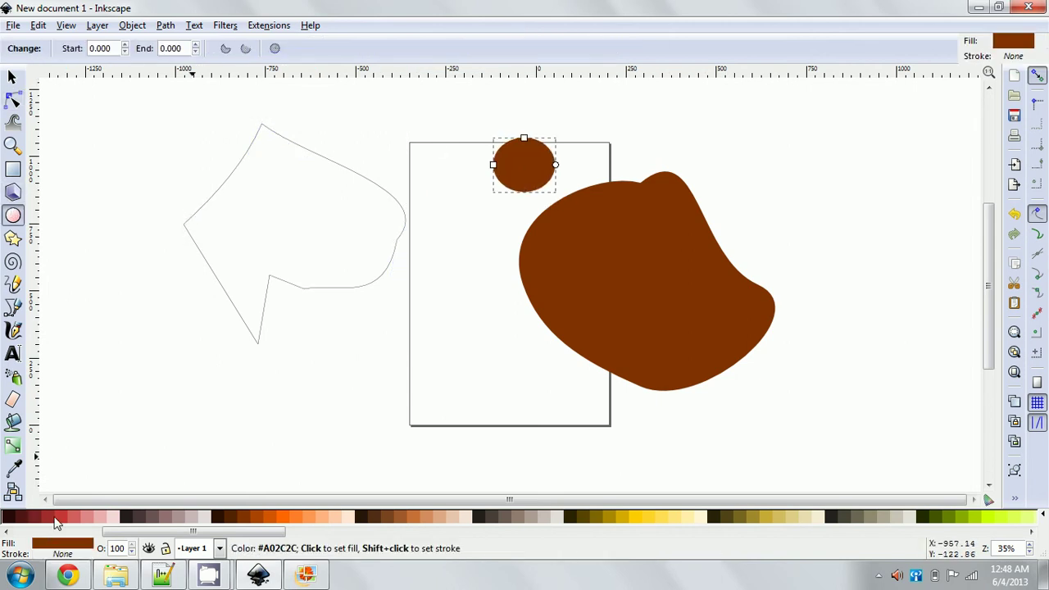
{"action": "left_click", "coordinate": [58, 516], "text": "shift"}
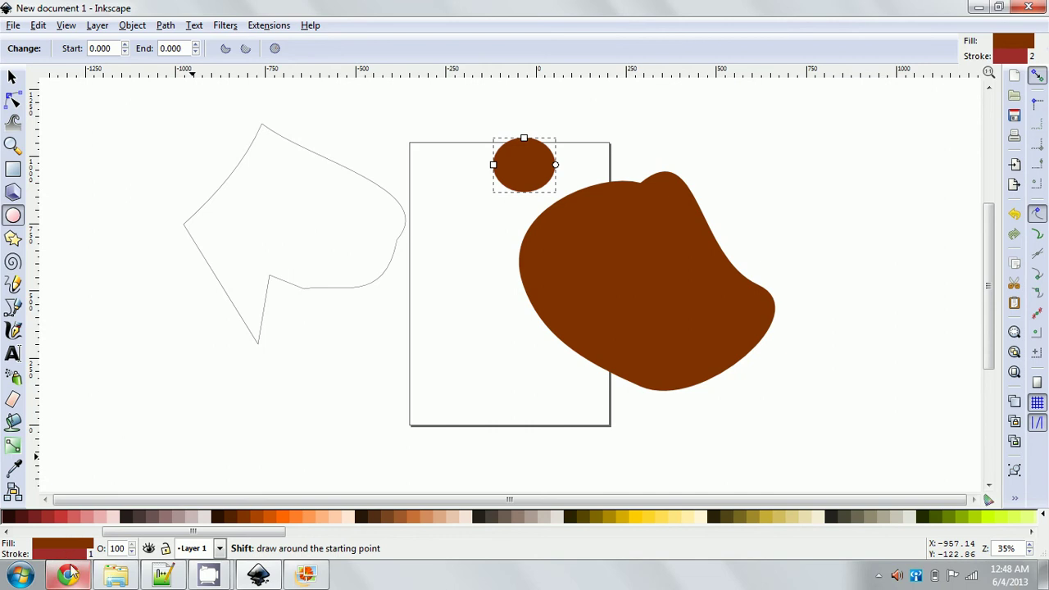
Step: Set the ellipse's stroke width to 10 px and increase it to 12 px
{"action": "left_click", "coordinate": [62, 547]}
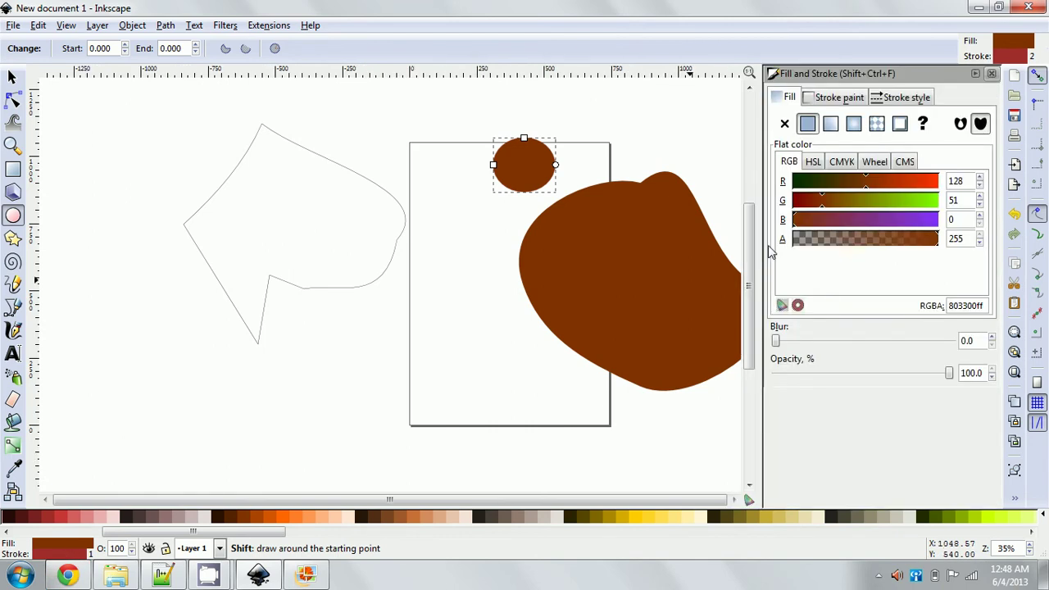
{"action": "left_click", "coordinate": [894, 98]}
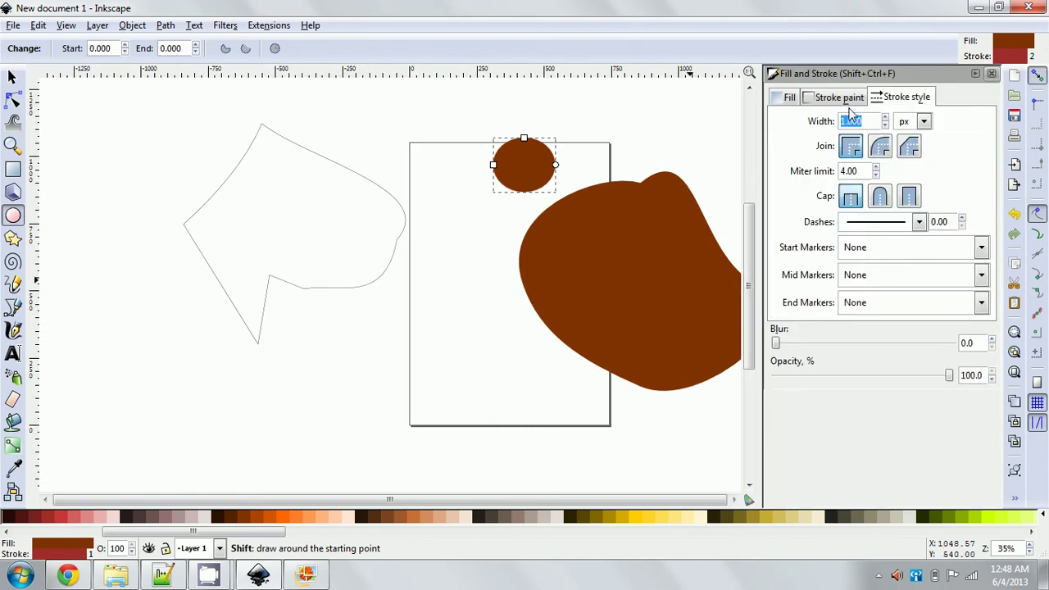
{"action": "type", "text": "10"}
{"action": "key", "text": "Return"}
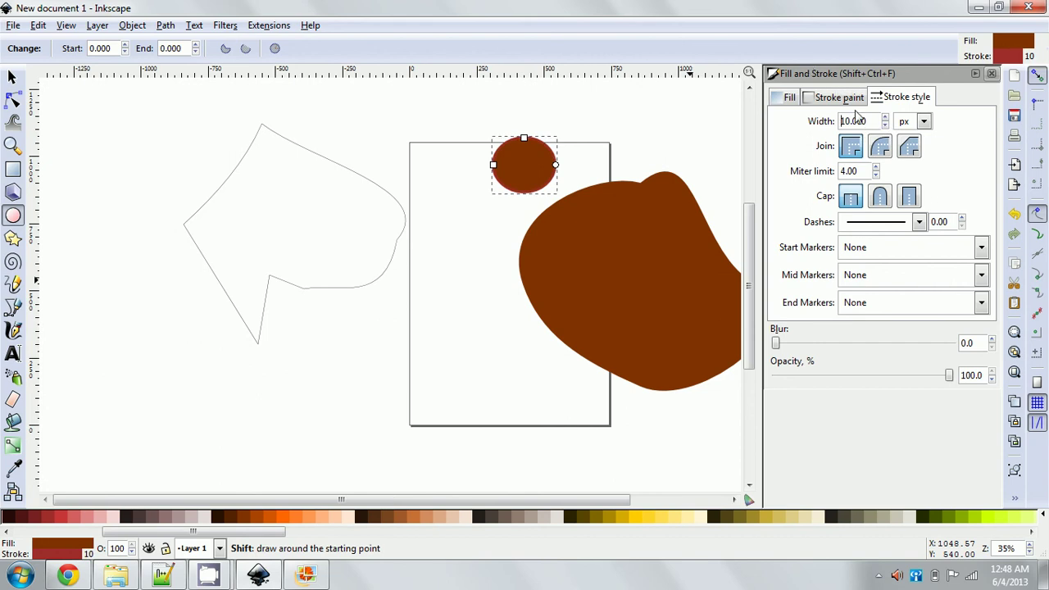
{"action": "left_click_drag", "start_coordinate": [863, 121], "coordinate": [791, 119]}
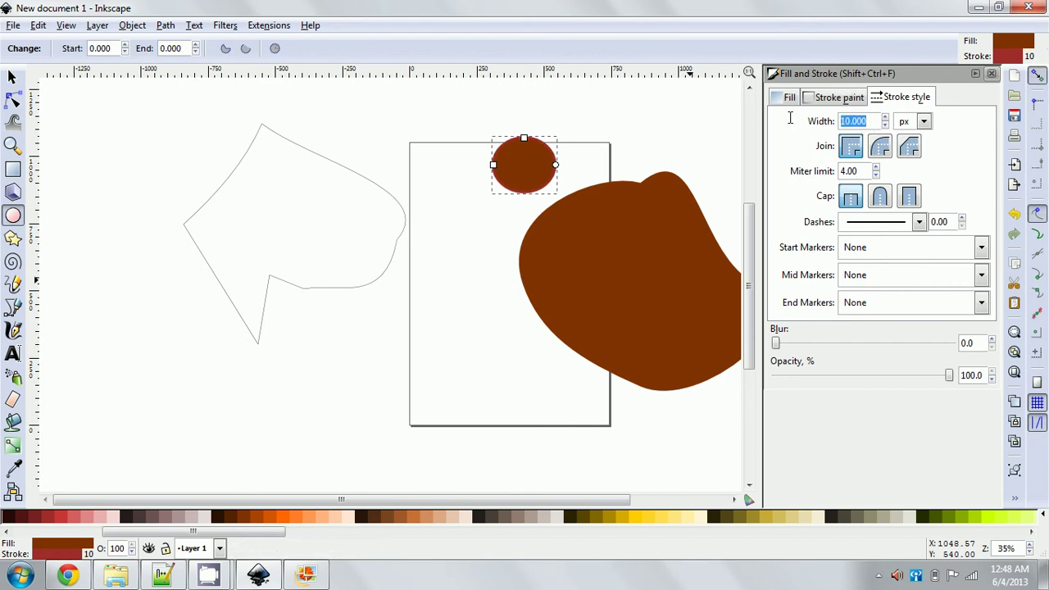
{"action": "type", "text": "12"}
{"action": "key", "text": "Return"}
Step: Fill the ellipse with orange #FF6600, close the fill and stroke settings, and switch to the Selector tool
{"action": "left_click", "coordinate": [283, 518]}
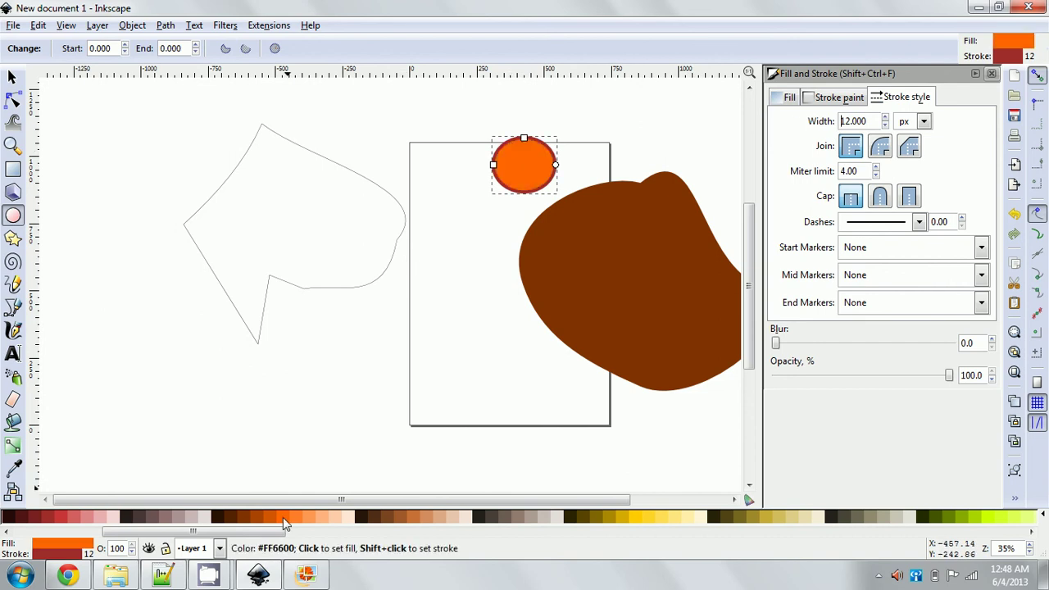
{"action": "left_click", "coordinate": [991, 75]}
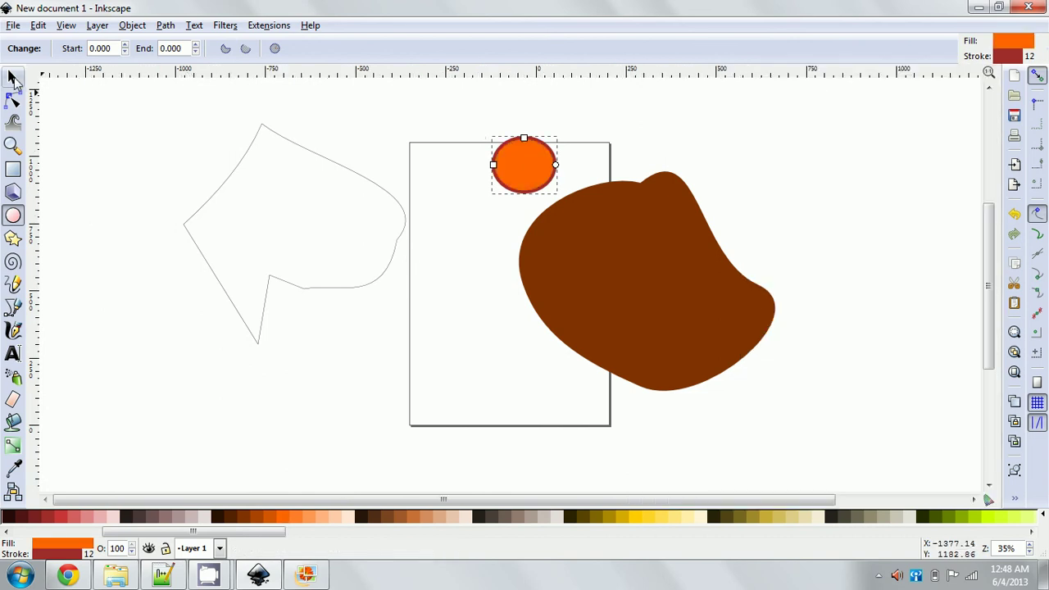
{"action": "left_click", "coordinate": [11, 78]}
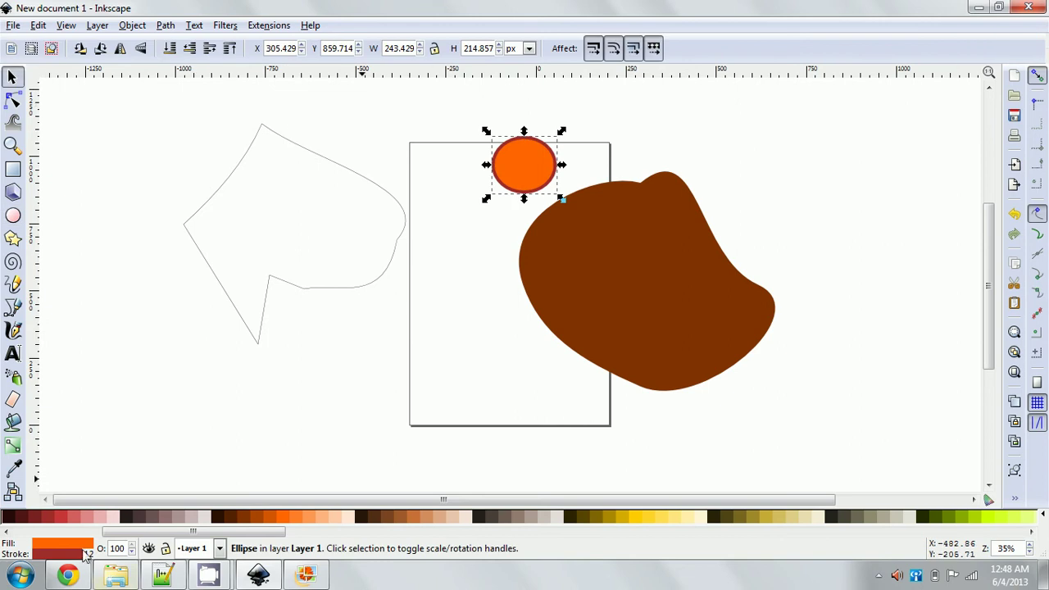
{"action": "mouse_move", "coordinate": [221, 578]}
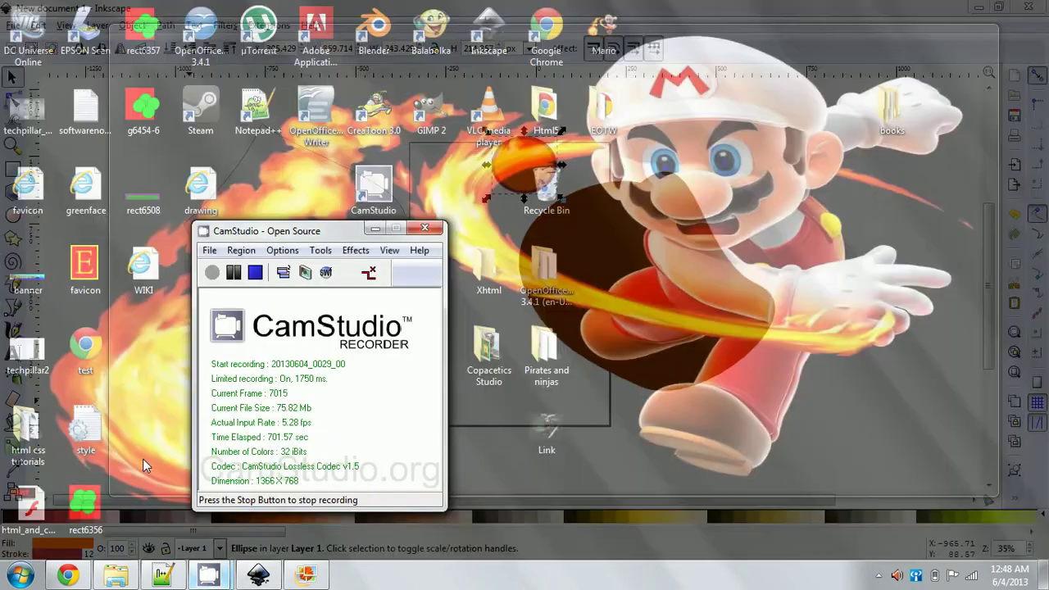
{"action": "left_click", "coordinate": [143, 459]}
{"action": "left_click", "coordinate": [233, 272]}
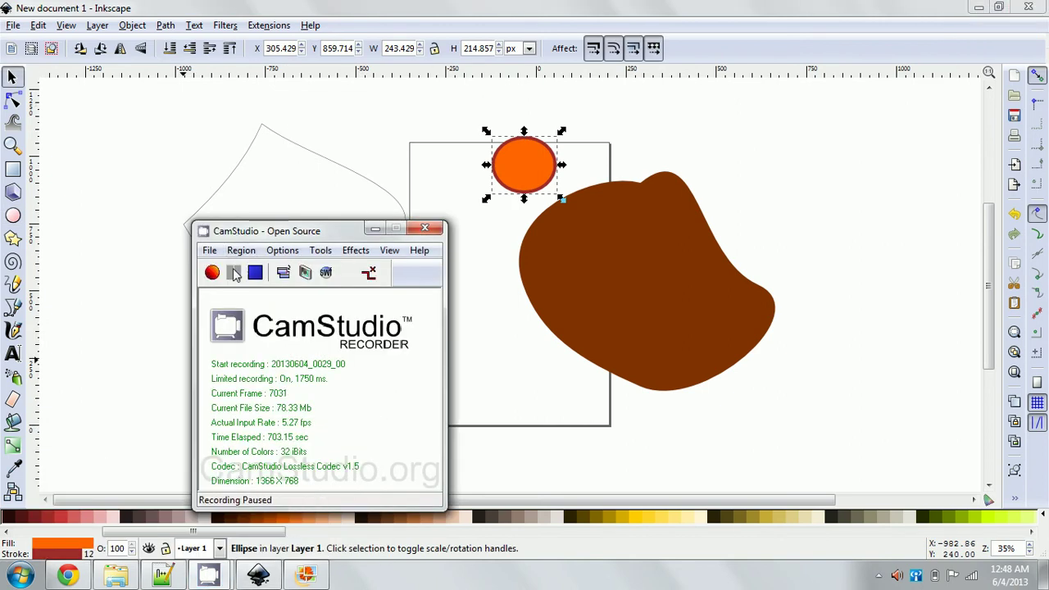
{"action": "left_click", "coordinate": [207, 266]}
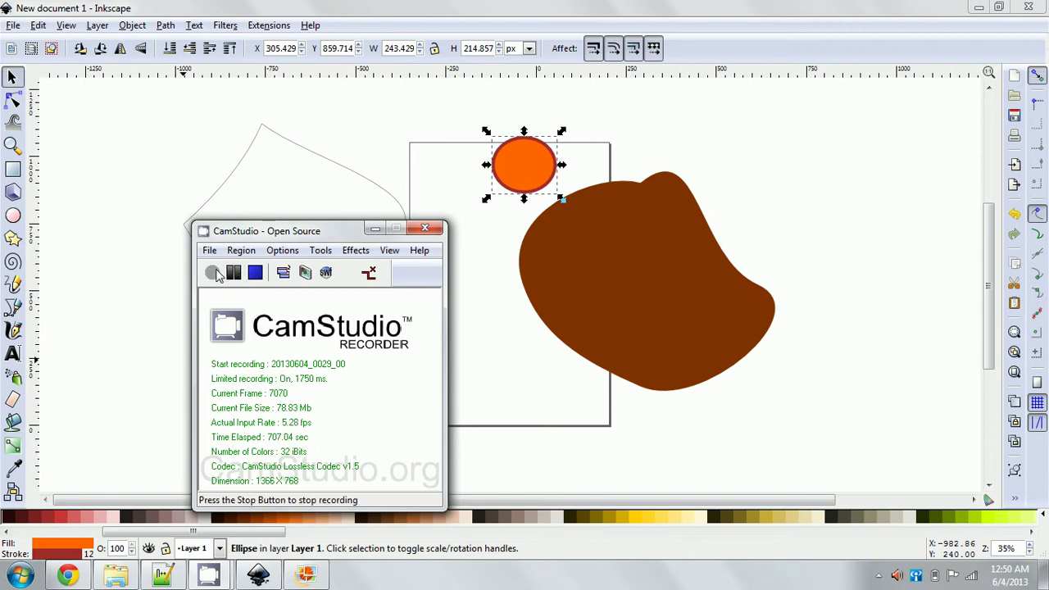
{"action": "left_click", "coordinate": [112, 148]}
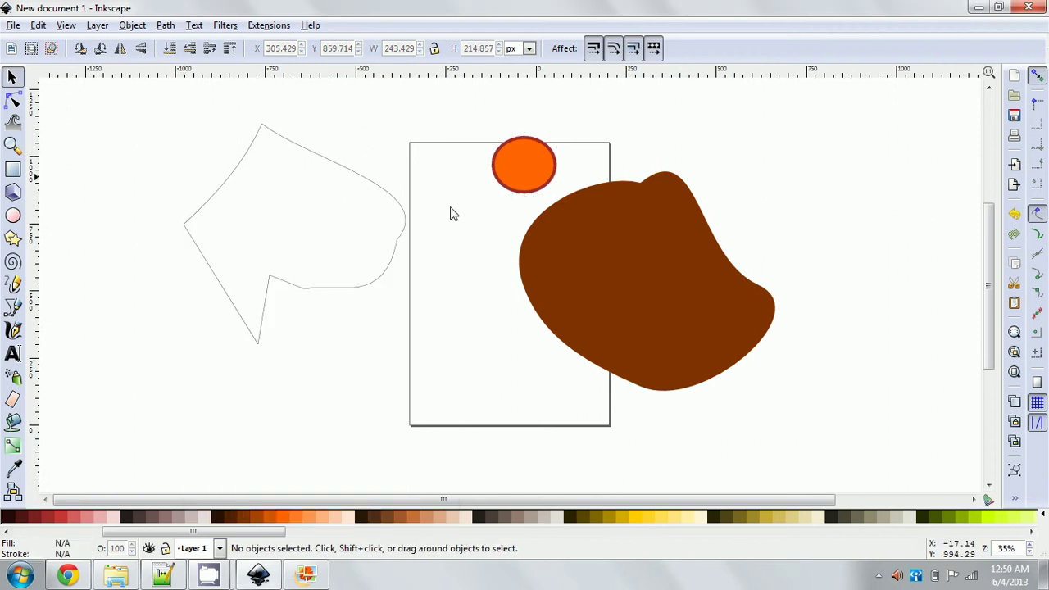
Step: Select the orange ellipse for node editing and convert its stroke to a path
{"action": "left_click", "coordinate": [533, 167]}
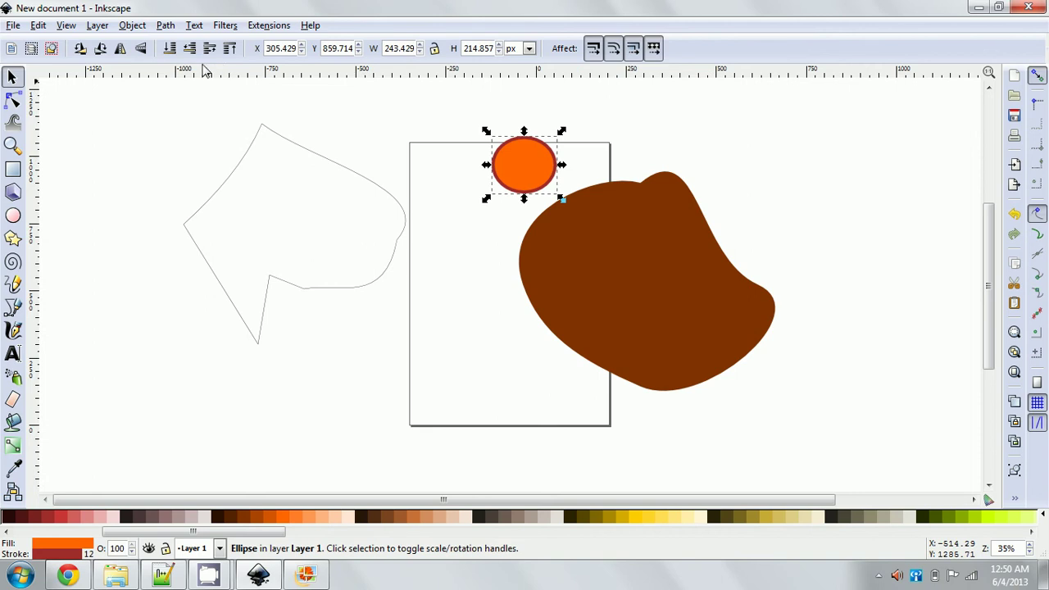
{"action": "left_click", "coordinate": [13, 99]}
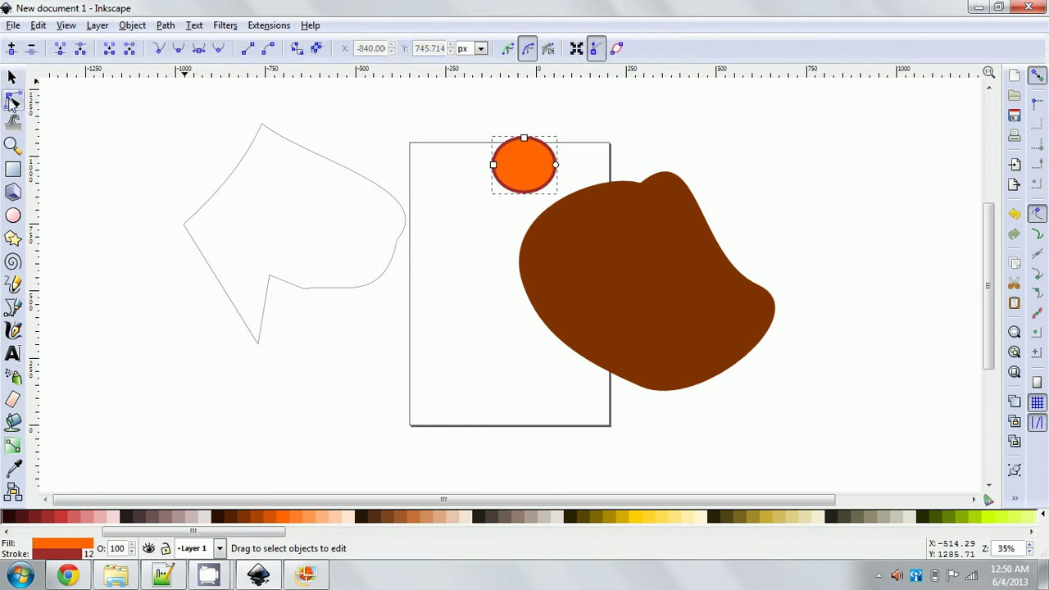
{"action": "left_click", "coordinate": [317, 48]}
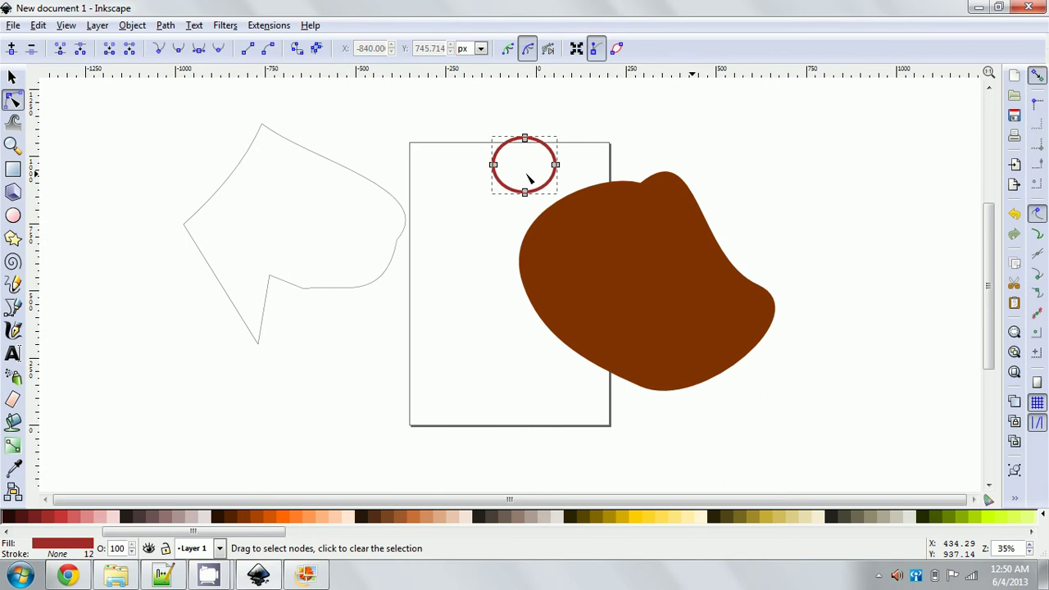
Step: Pull the ring's inner right node inward to about X 451, Y 966 px, and recolor the ring yellow
{"action": "scroll", "coordinate": [528, 178], "scroll_direction": "down", "scroll_amount": 1}
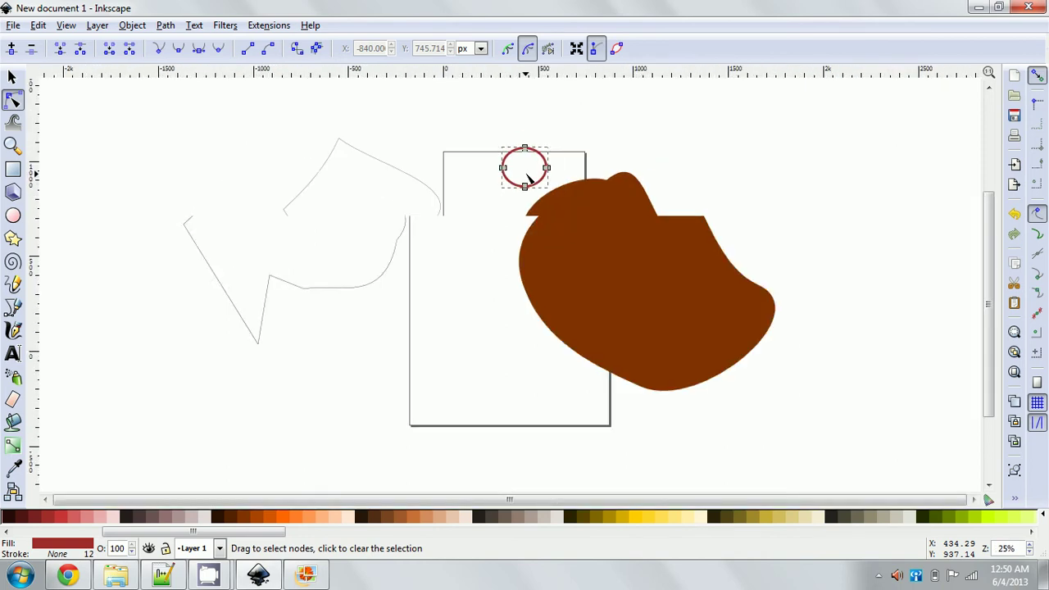
{"action": "scroll", "coordinate": [528, 179], "scroll_direction": "up", "scroll_amount": 4}
{"action": "scroll", "coordinate": [529, 179], "scroll_direction": "down", "scroll_amount": 3}
{"action": "scroll", "coordinate": [528, 178], "scroll_direction": "up", "scroll_amount": 3}
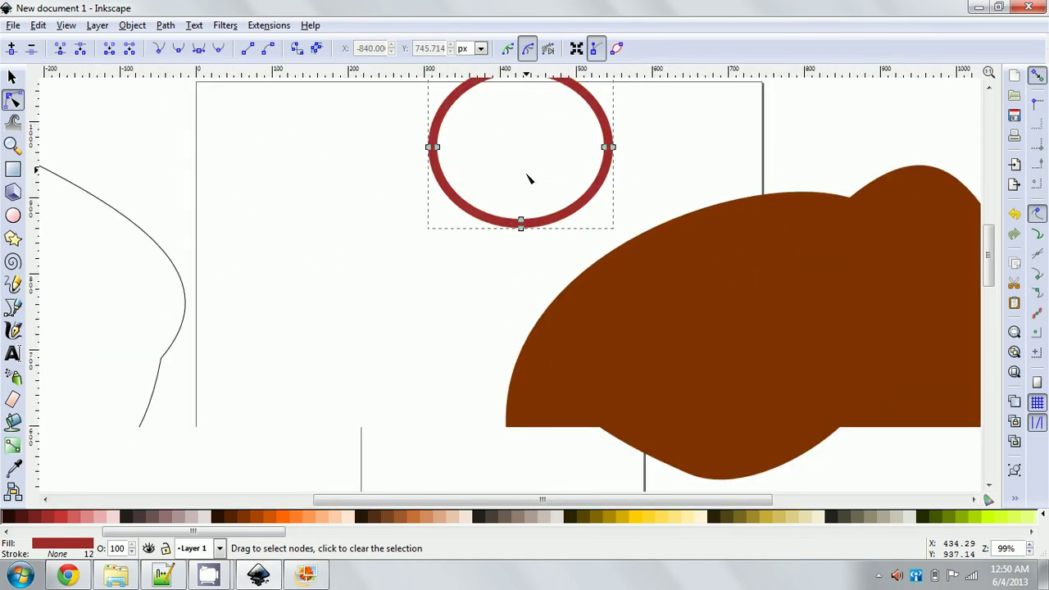
{"action": "scroll", "coordinate": [529, 179], "scroll_direction": "up", "scroll_amount": 5}
{"action": "scroll", "coordinate": [528, 179], "scroll_direction": "down", "scroll_amount": 3}
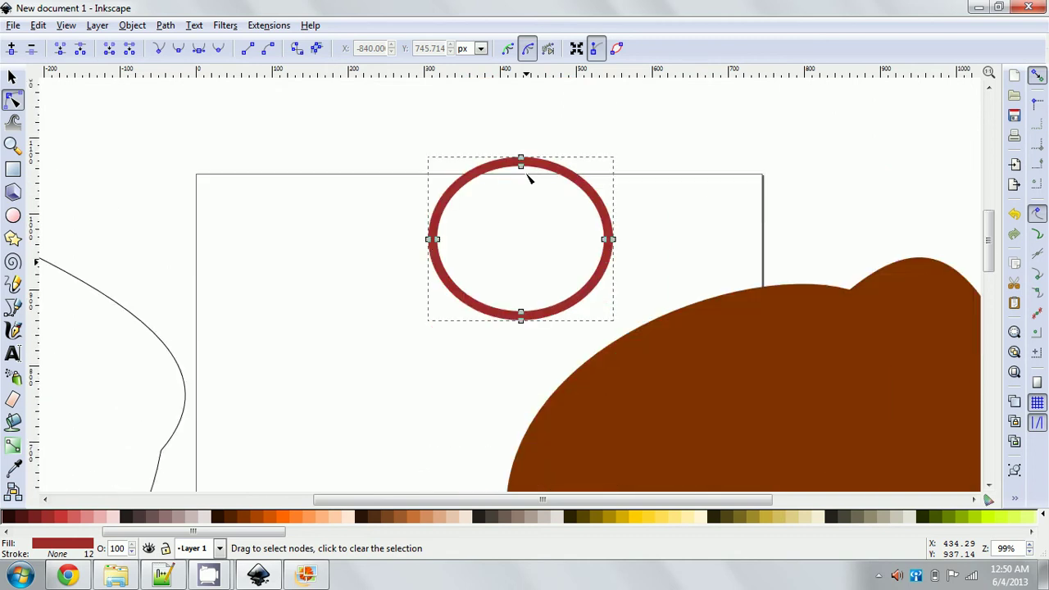
{"action": "scroll", "coordinate": [528, 179], "scroll_direction": "up", "scroll_amount": 1}
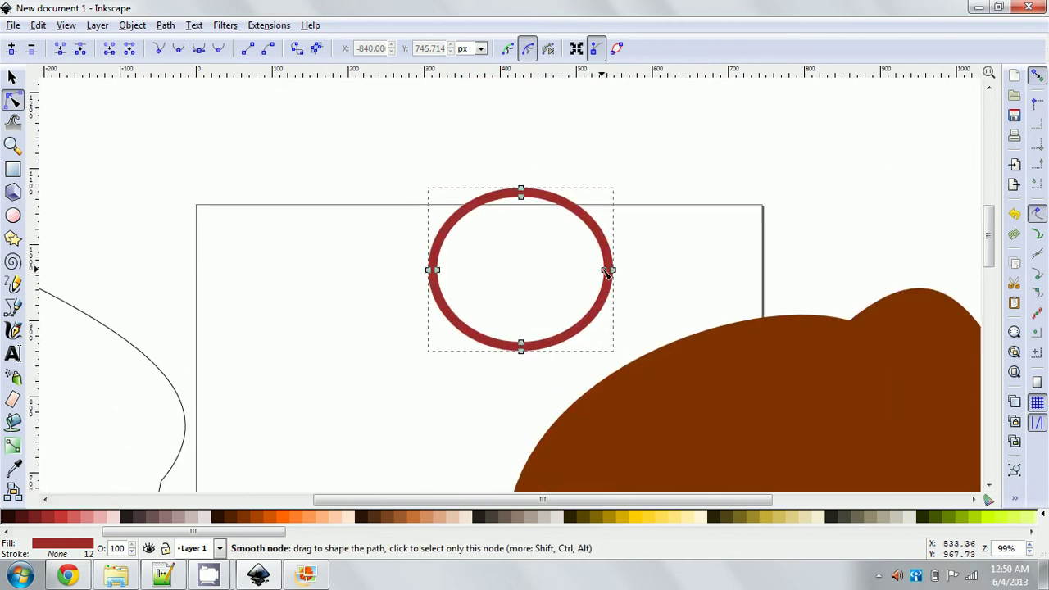
{"action": "left_click_drag", "start_coordinate": [607, 273], "coordinate": [538, 271]}
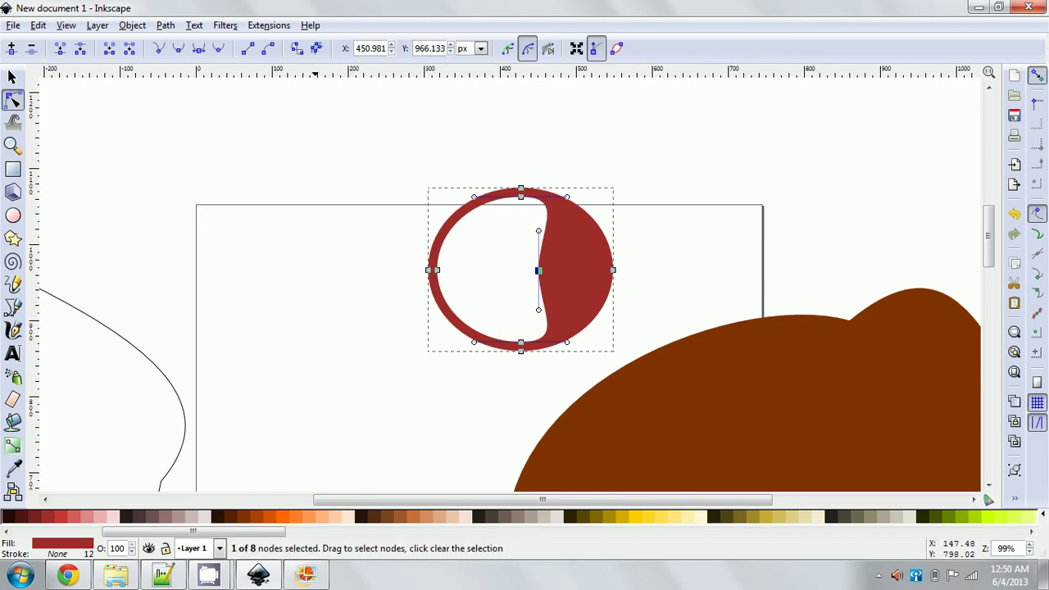
{"action": "left_click", "coordinate": [632, 513]}
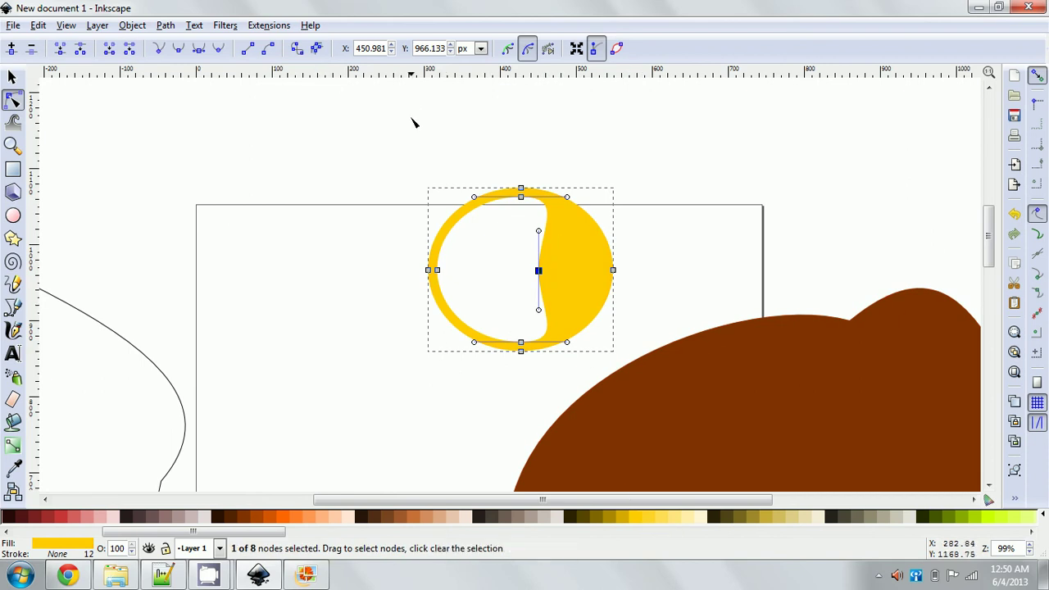
Step: Set the X coordinate of the yellow ring's inner right node to 1 px
{"action": "double_click", "coordinate": [372, 50]}
{"action": "double_click", "coordinate": [373, 52]}
{"action": "left_click", "coordinate": [521, 190]}
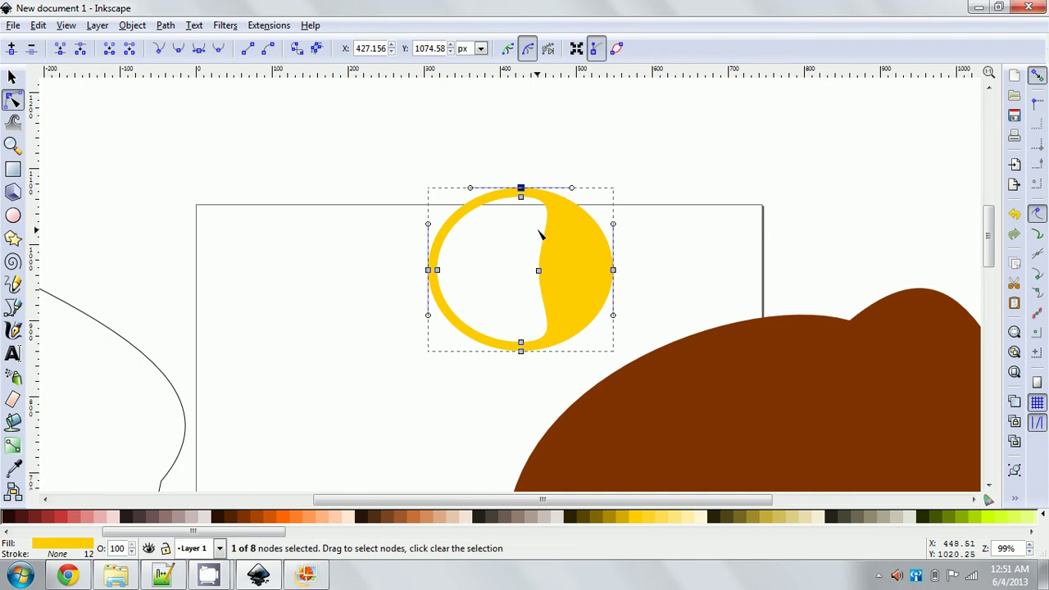
{"action": "left_click", "coordinate": [539, 271]}
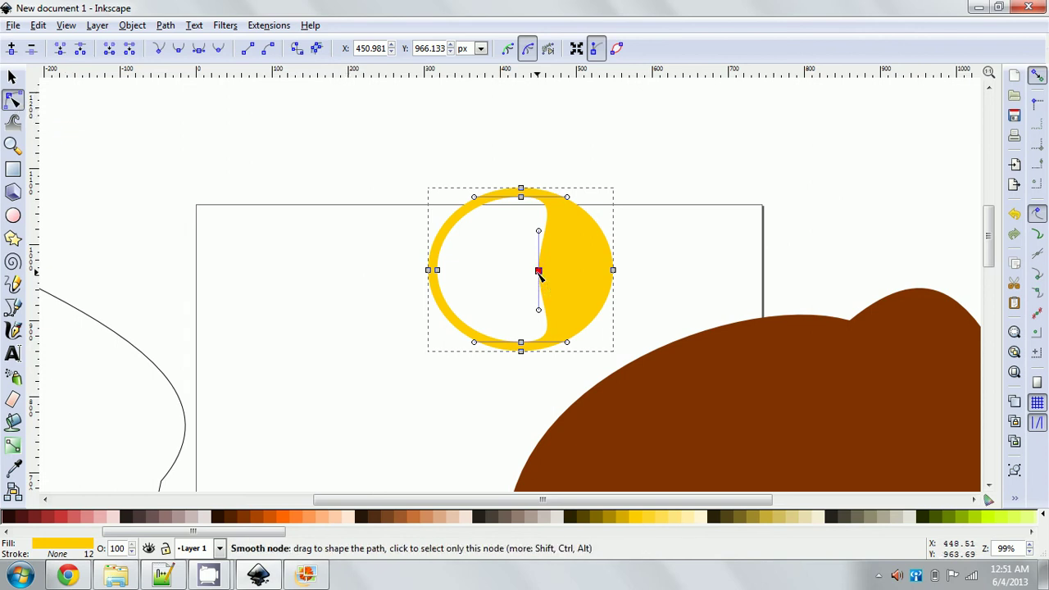
{"action": "triple_click", "coordinate": [371, 52]}
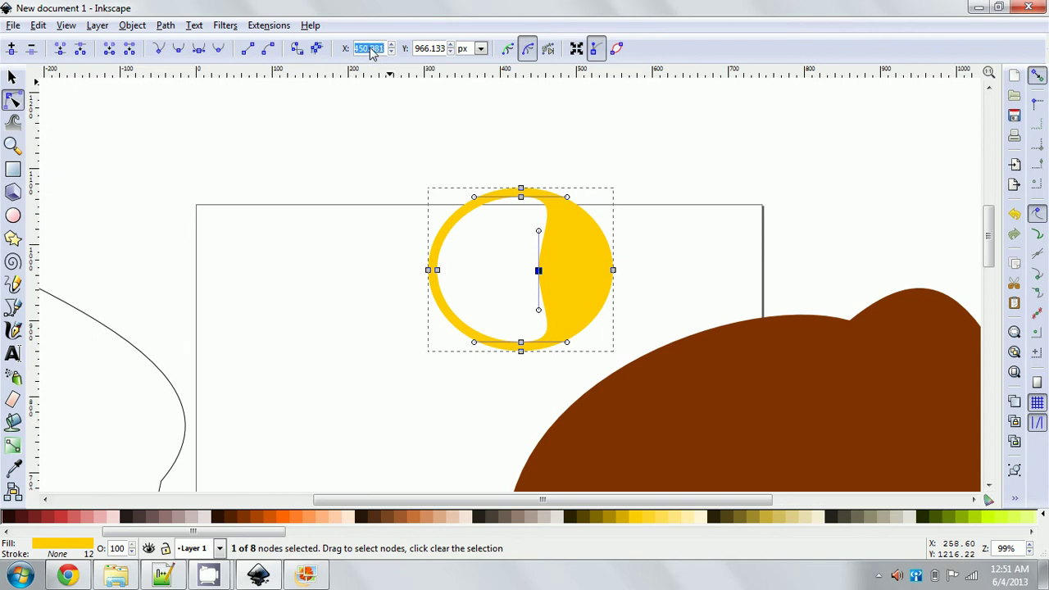
{"action": "type", "text": "1"}
{"action": "key", "text": "Return"}
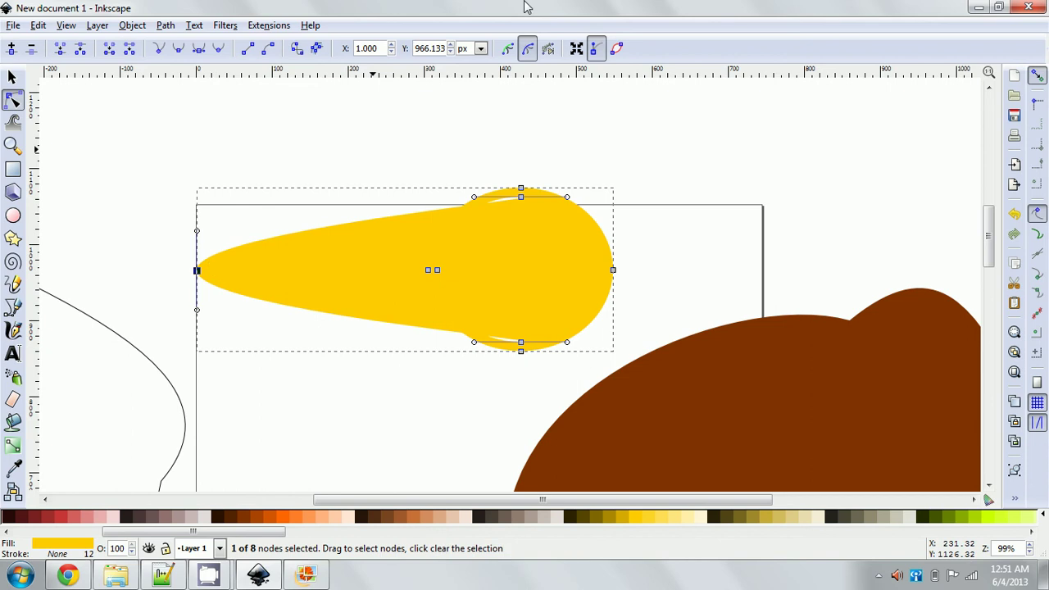
Step: Reselect the yellow shape's node on the page's left edge and set its Y coordinate to 1 px
{"action": "triple_click", "coordinate": [441, 50]}
{"action": "left_click", "coordinate": [11, 77]}
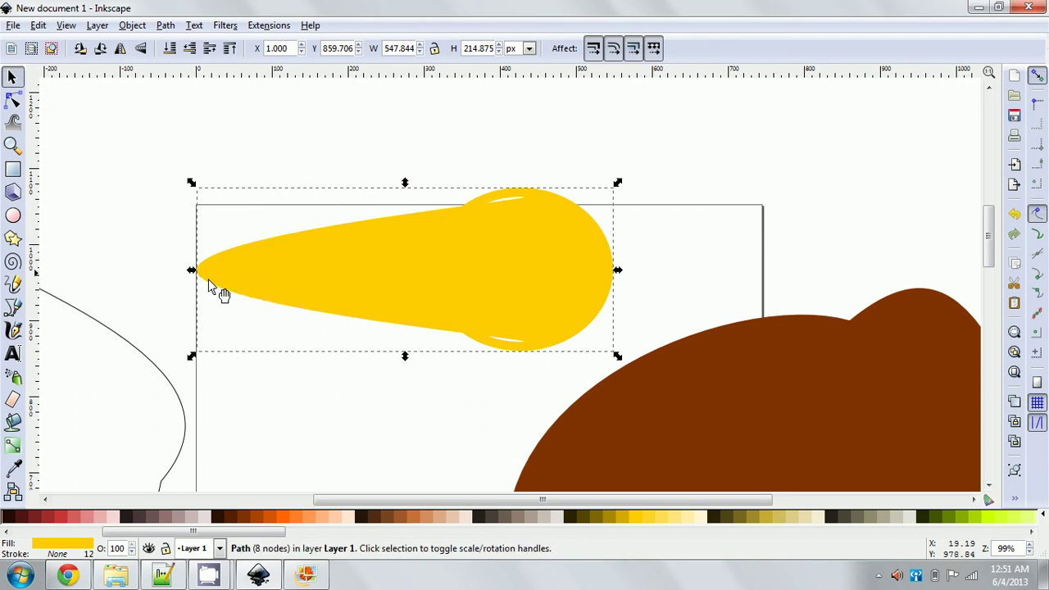
{"action": "left_click", "coordinate": [13, 100]}
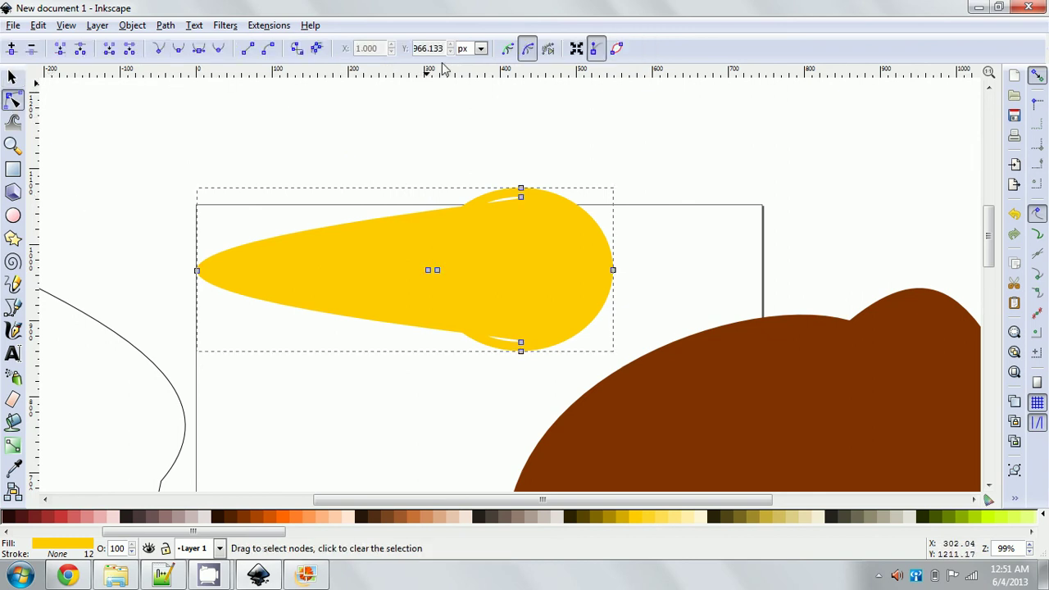
{"action": "left_click", "coordinate": [197, 271]}
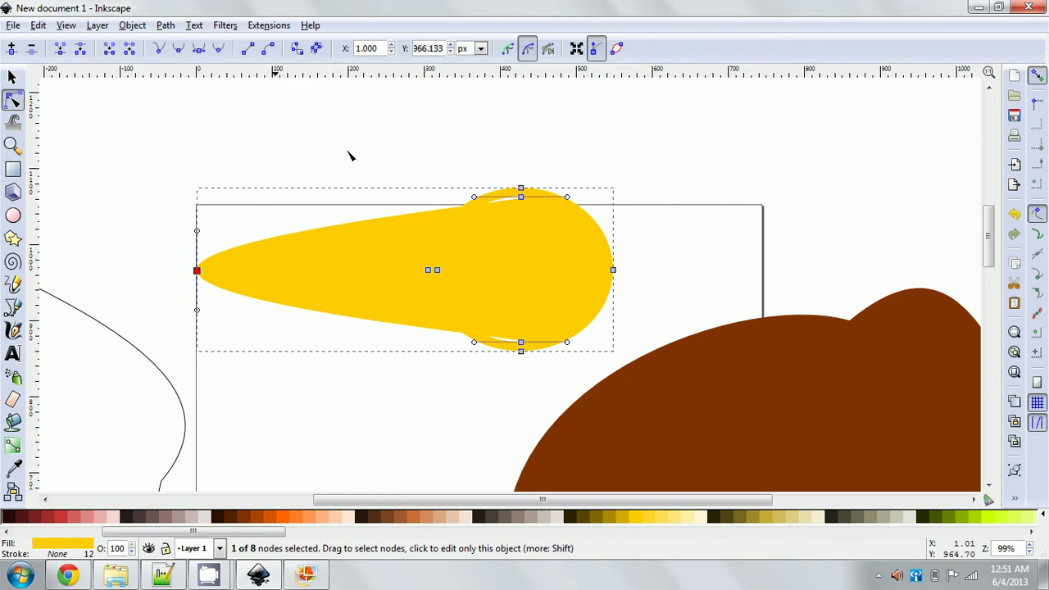
{"action": "double_click", "coordinate": [423, 48]}
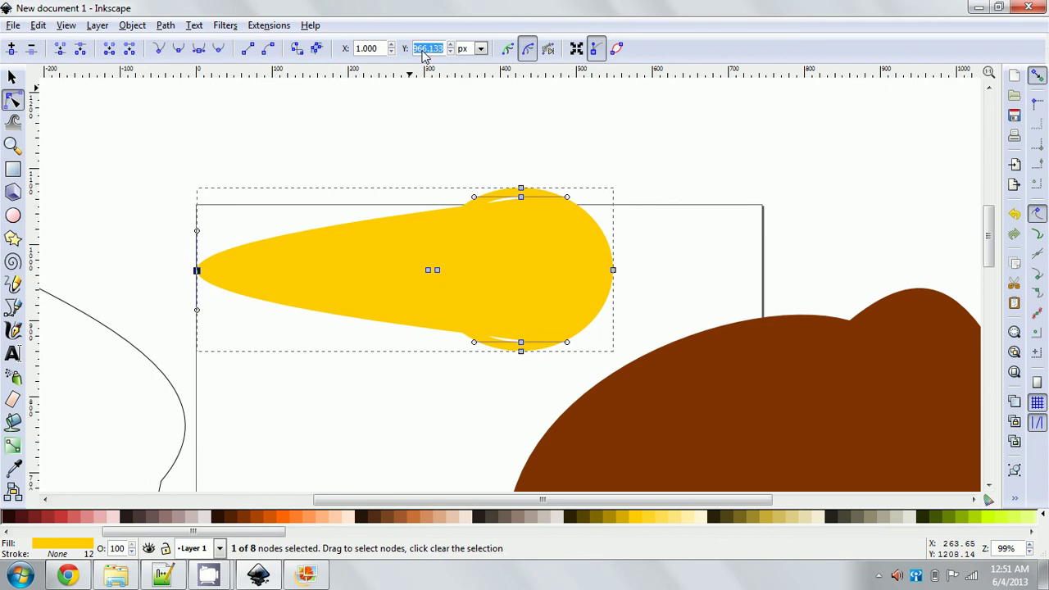
{"action": "type", "text": "1"}
{"action": "key", "text": "Return"}
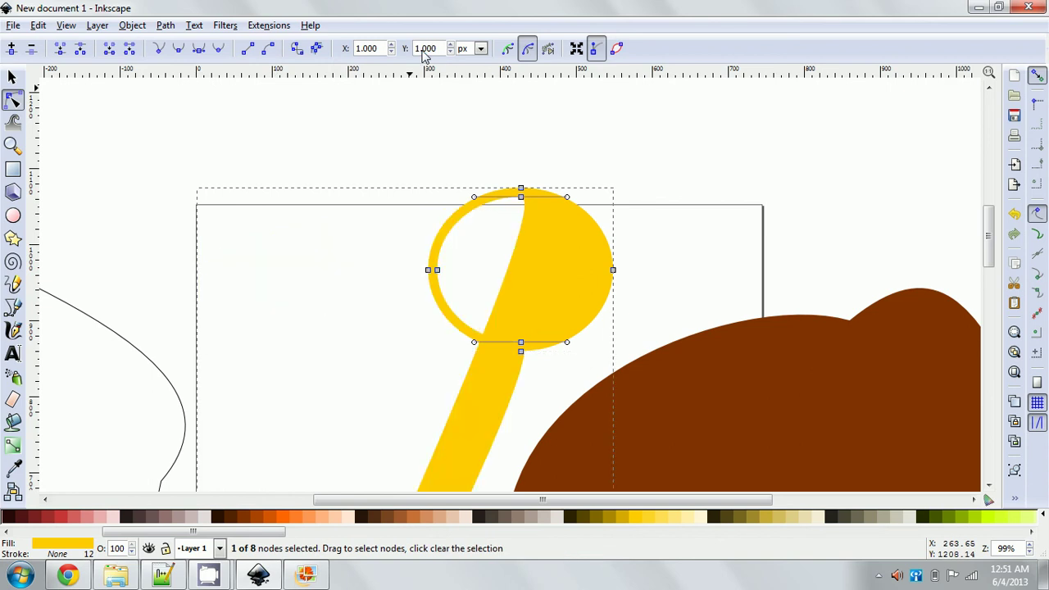
Step: Set the X and Y coordinates of the yellow shape's selected node at the page corner to 0 px
{"action": "scroll", "coordinate": [344, 201], "scroll_direction": "down", "scroll_amount": 5}
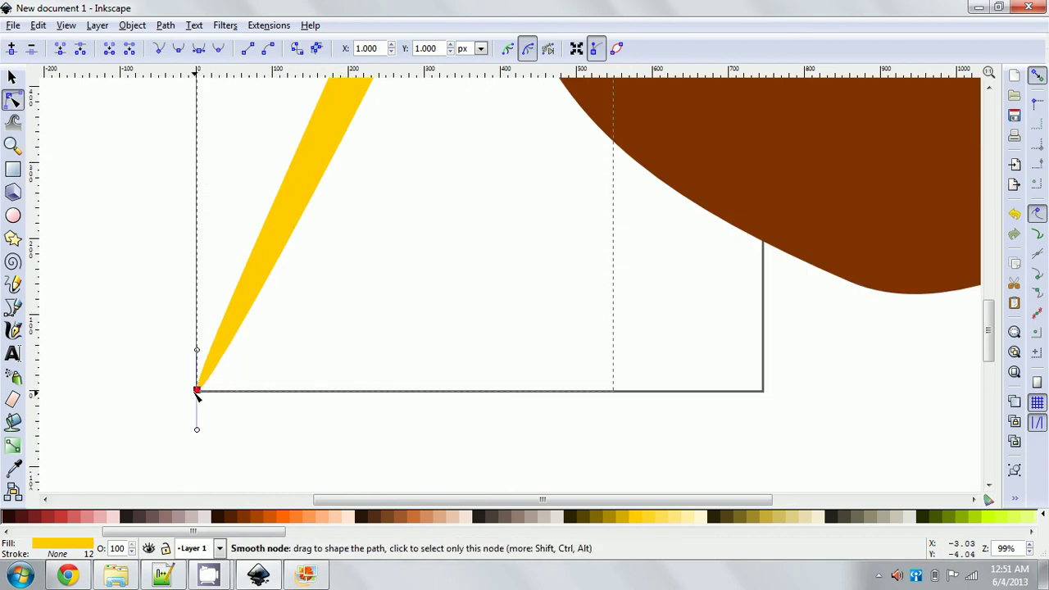
{"action": "double_click", "coordinate": [367, 48]}
{"action": "type", "text": "0"}
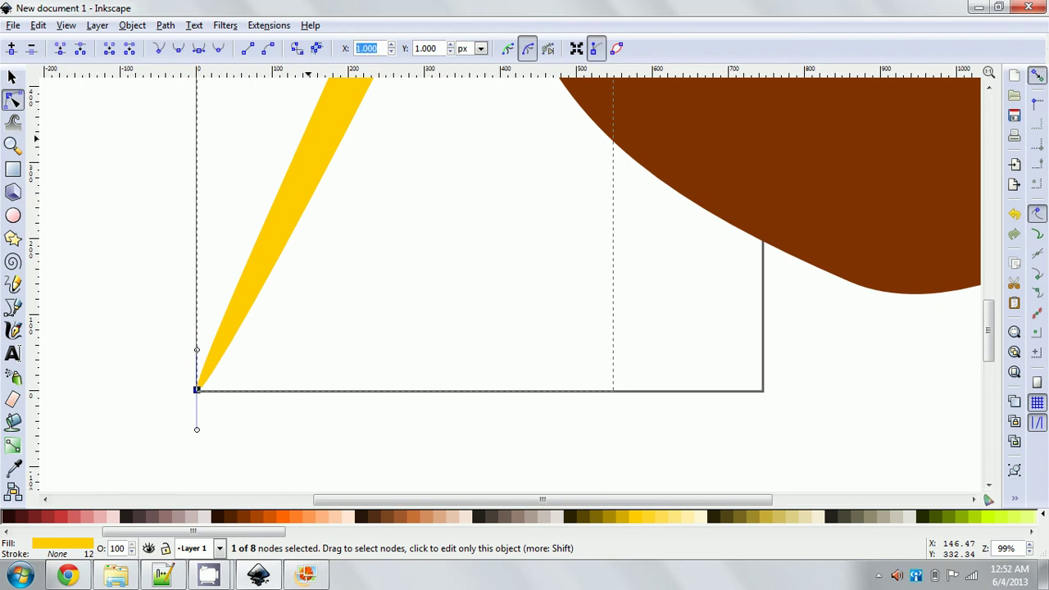
{"action": "key", "text": "Return"}
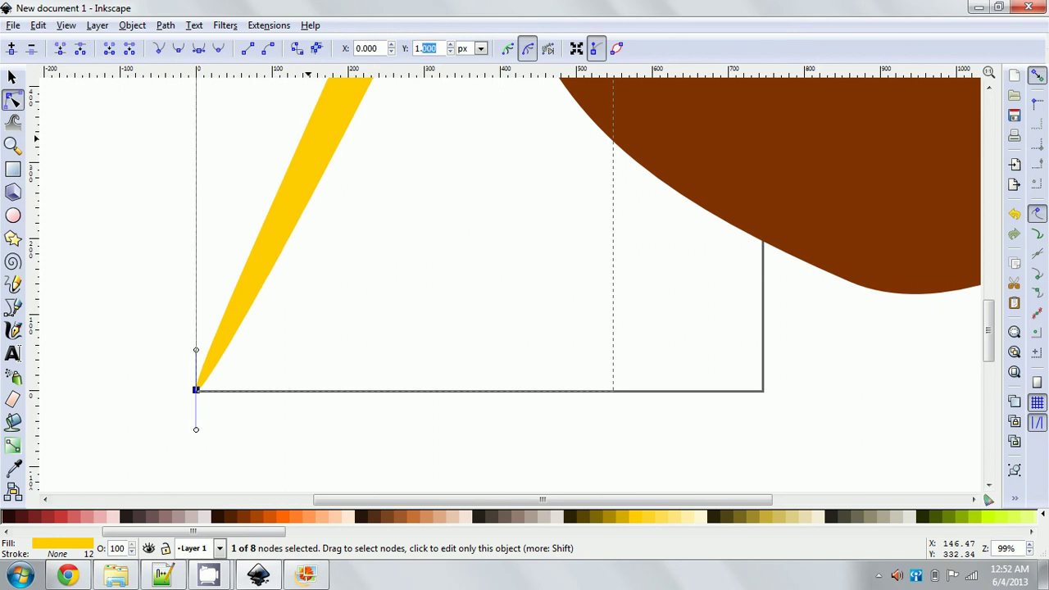
{"action": "double_click", "coordinate": [428, 48]}
{"action": "type", "text": "0"}
{"action": "key", "text": "Return"}
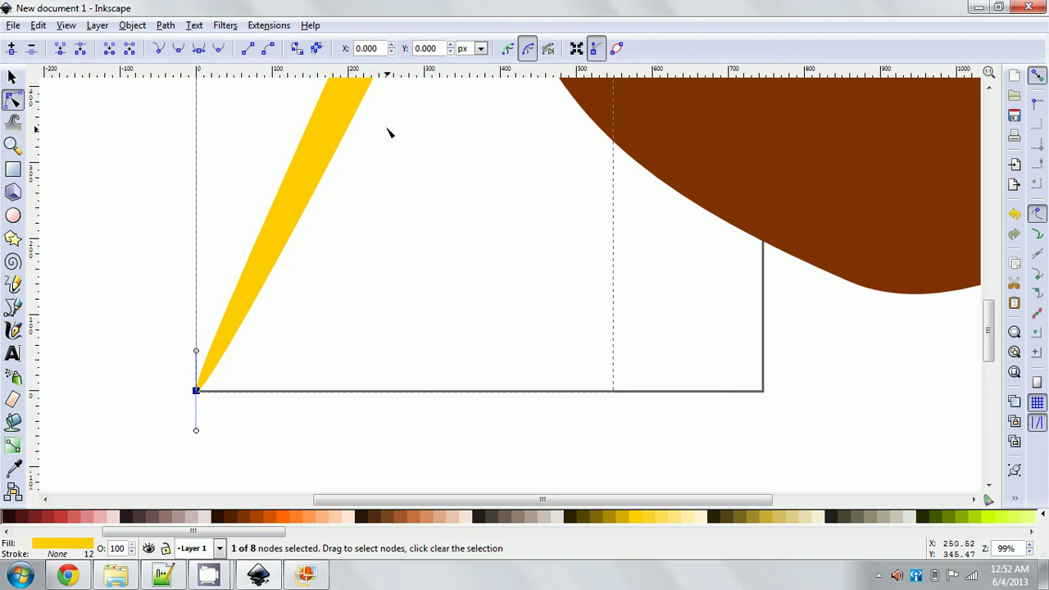
{"action": "scroll", "coordinate": [390, 134], "scroll_direction": "up", "scroll_amount": 8}
{"action": "scroll", "coordinate": [390, 140], "scroll_direction": "down", "scroll_amount": 8}
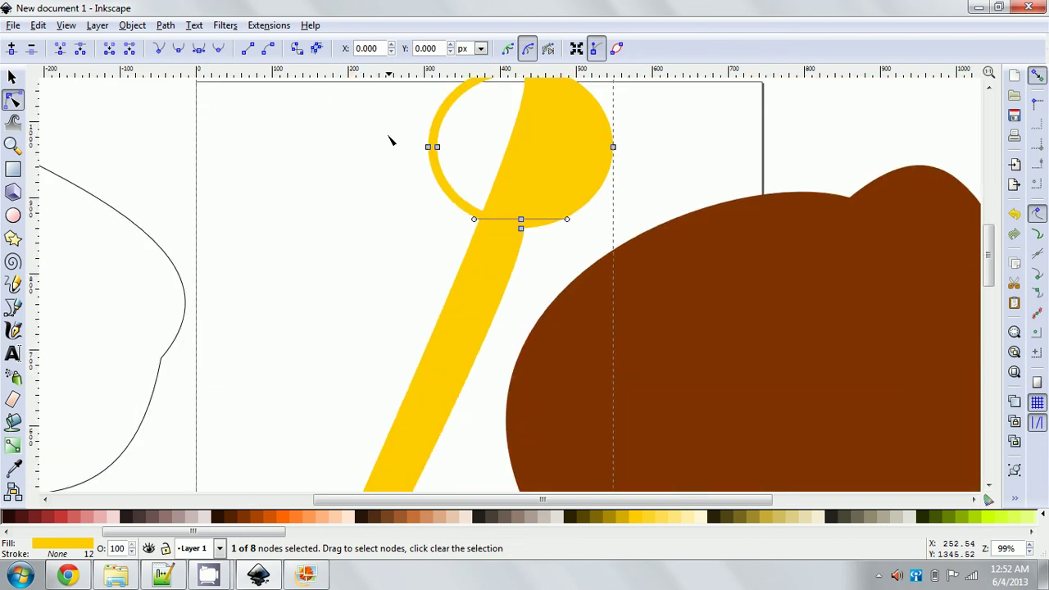
{"action": "scroll", "coordinate": [391, 140], "scroll_direction": "up", "scroll_amount": 5}
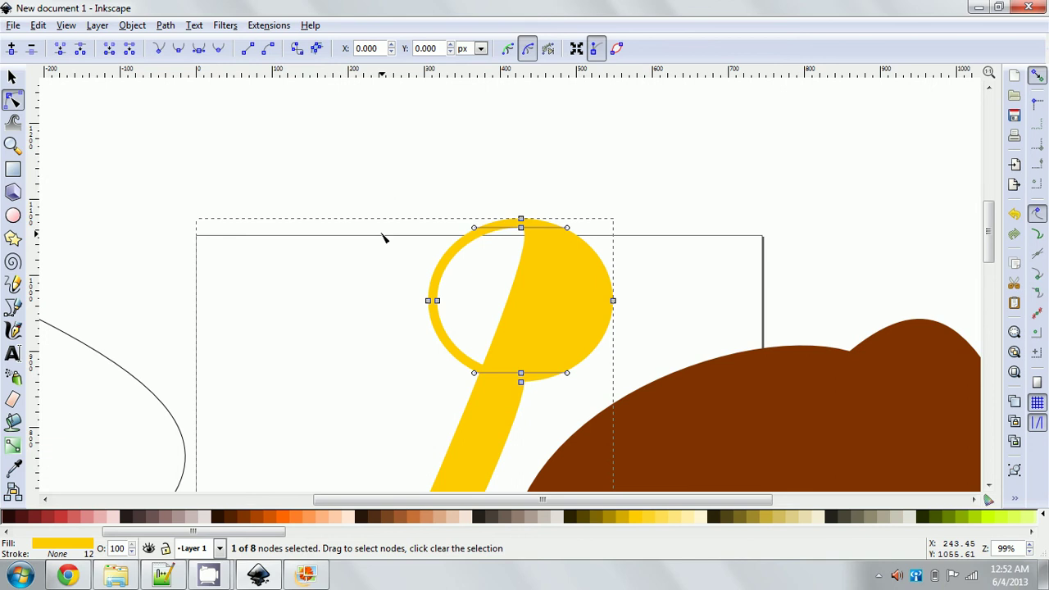
{"action": "scroll", "coordinate": [383, 237], "scroll_direction": "down", "scroll_amount": 10}
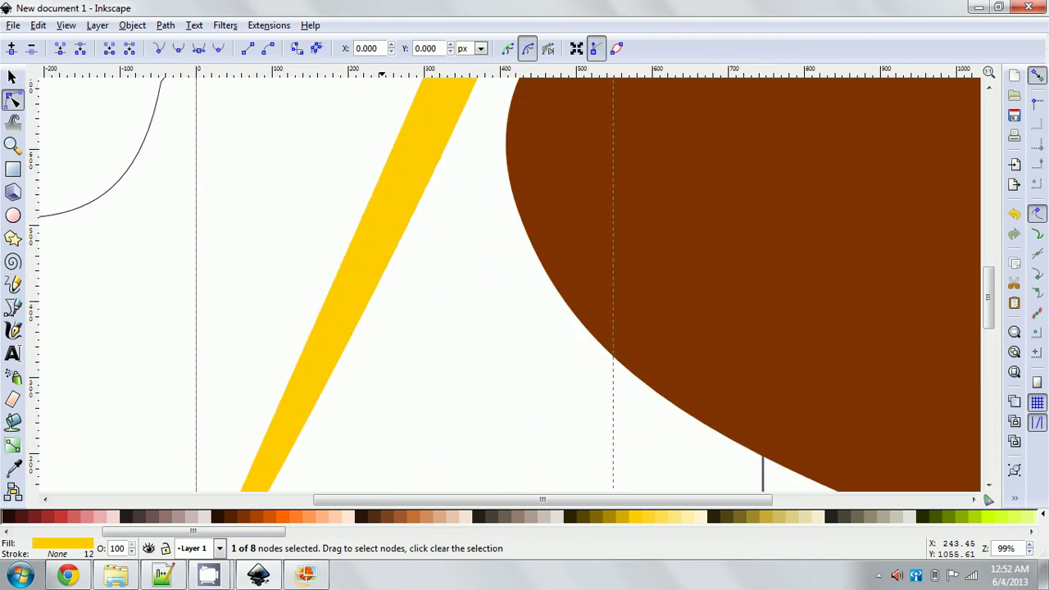
{"action": "scroll", "coordinate": [383, 237], "scroll_direction": "up", "scroll_amount": 20}
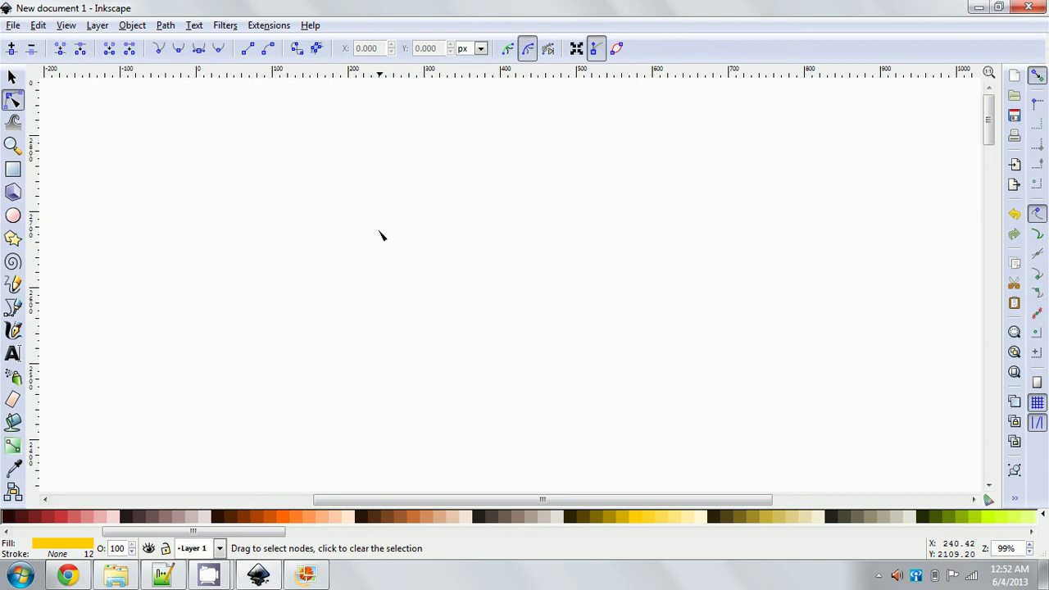
{"action": "scroll", "coordinate": [381, 236], "scroll_direction": "down", "scroll_amount": 15}
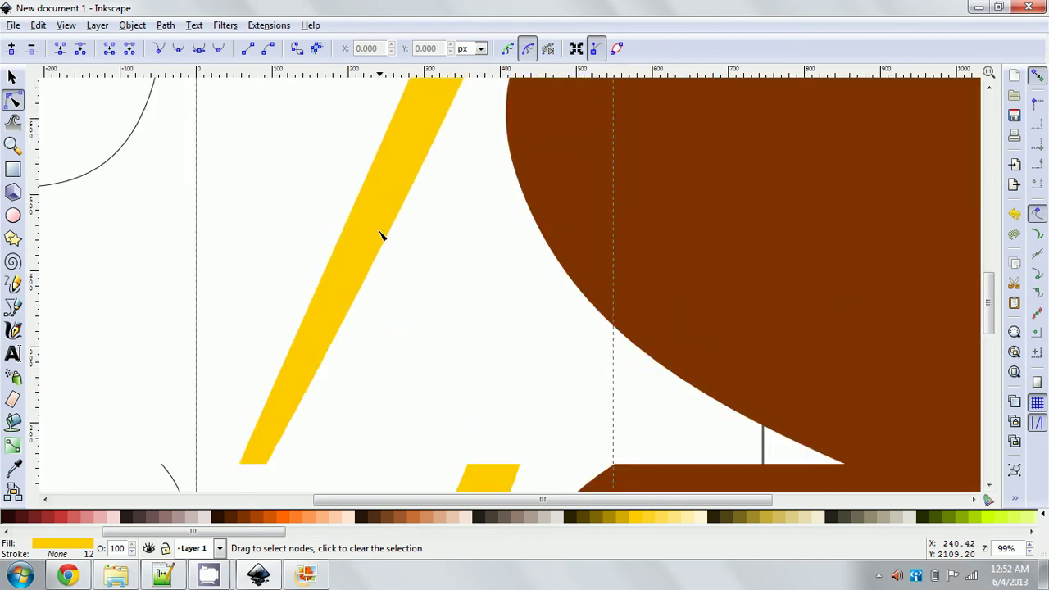
{"action": "scroll", "coordinate": [382, 236], "scroll_direction": "down", "scroll_amount": 2}
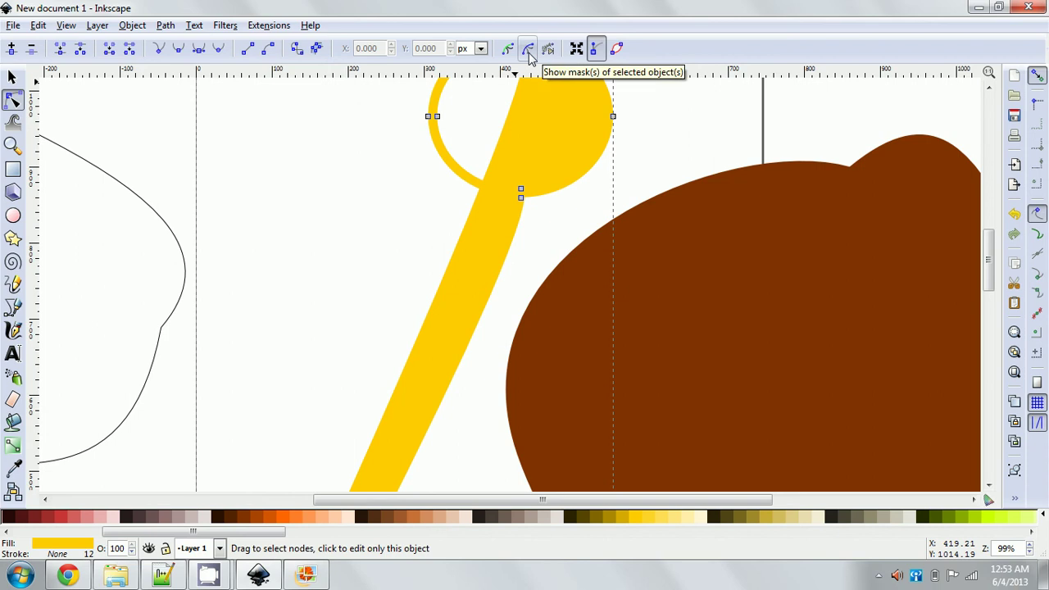
Step: Turn on transformation handles for selected nodes and select the outer top node of the yellow ring
{"action": "left_click", "coordinate": [576, 49]}
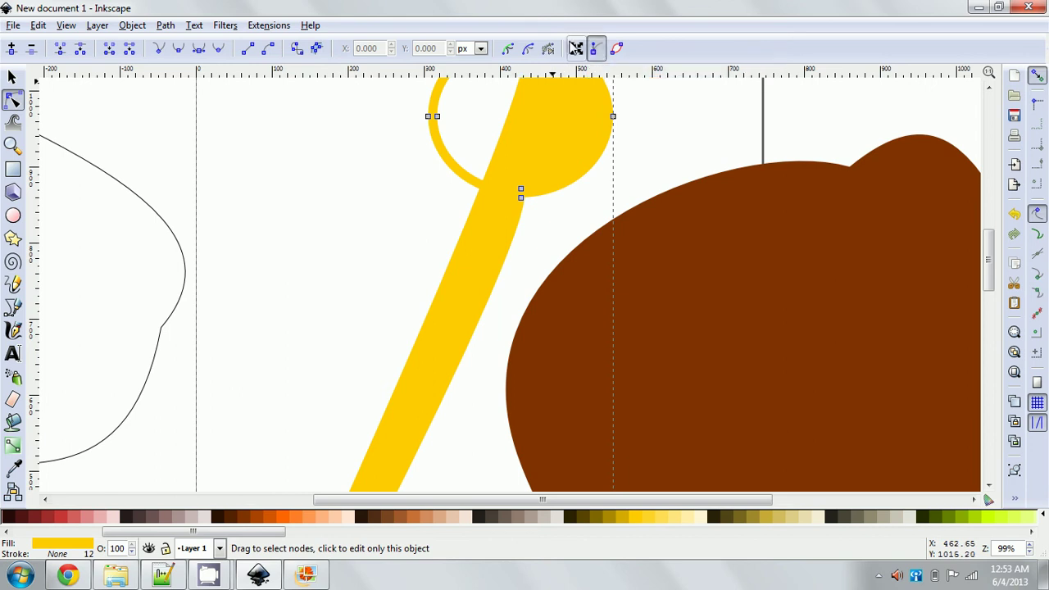
{"action": "left_click", "coordinate": [578, 51]}
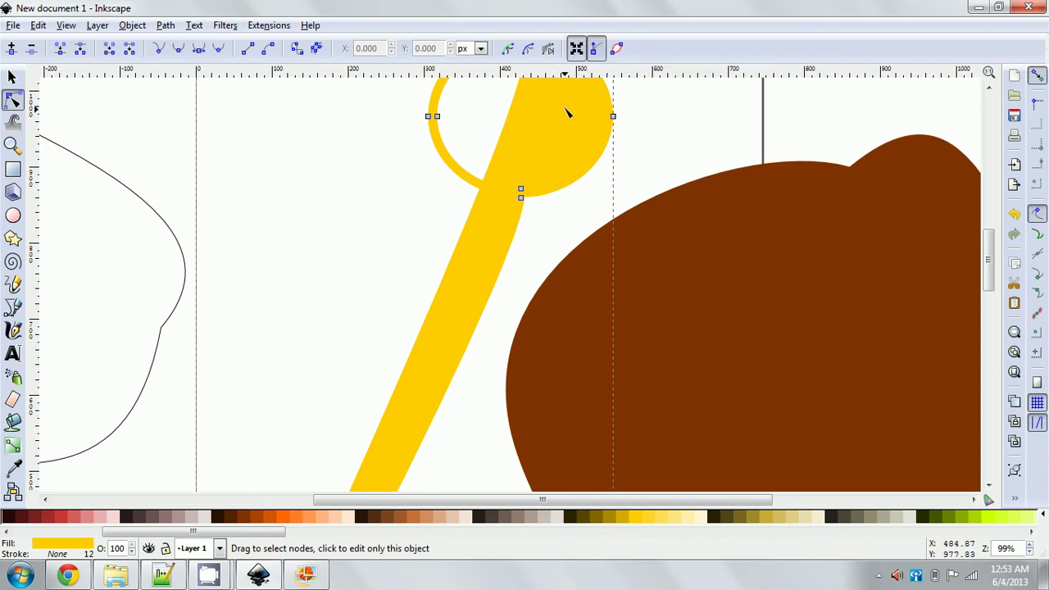
{"action": "scroll", "coordinate": [566, 108], "scroll_direction": "up", "scroll_amount": 20}
{"action": "scroll", "coordinate": [566, 108], "scroll_direction": "up", "scroll_amount": 8}
{"action": "scroll", "coordinate": [566, 108], "scroll_direction": "down", "scroll_amount": 20}
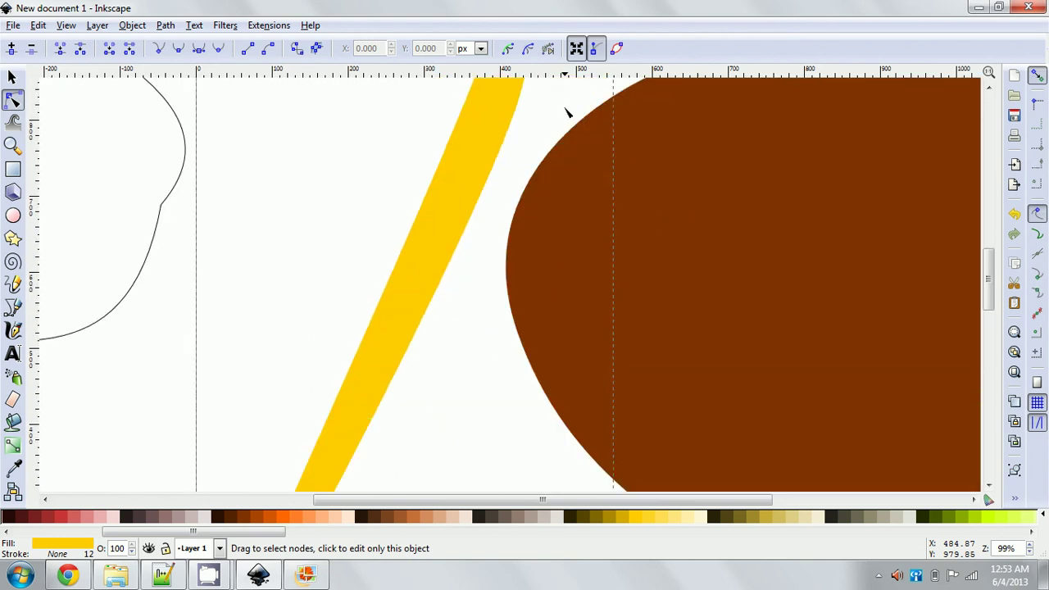
{"action": "scroll", "coordinate": [566, 109], "scroll_direction": "up", "scroll_amount": 11}
{"action": "scroll", "coordinate": [566, 112], "scroll_direction": "down", "scroll_amount": 3}
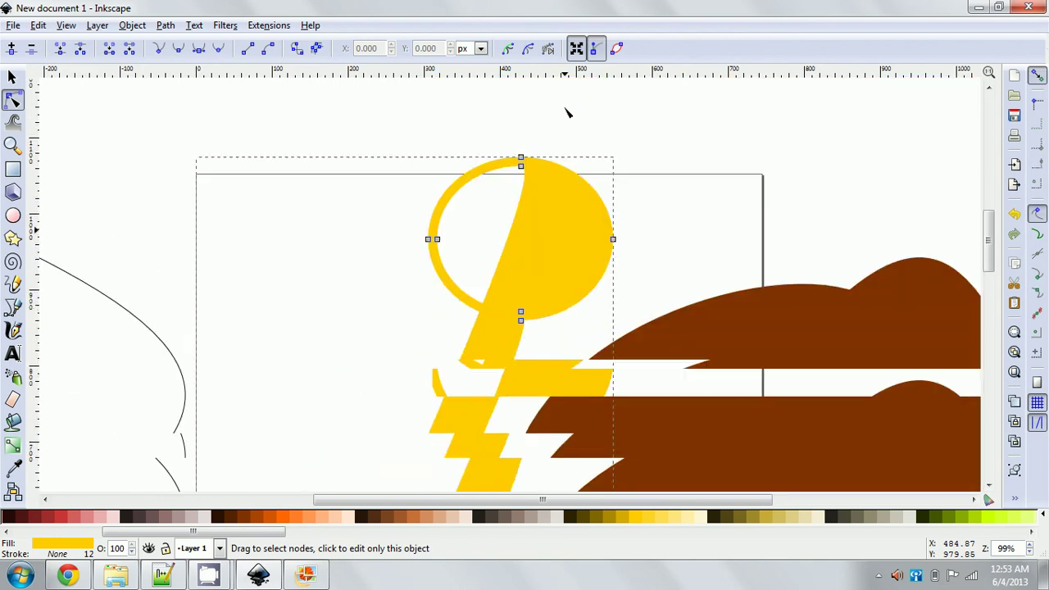
{"action": "left_click", "coordinate": [521, 158]}
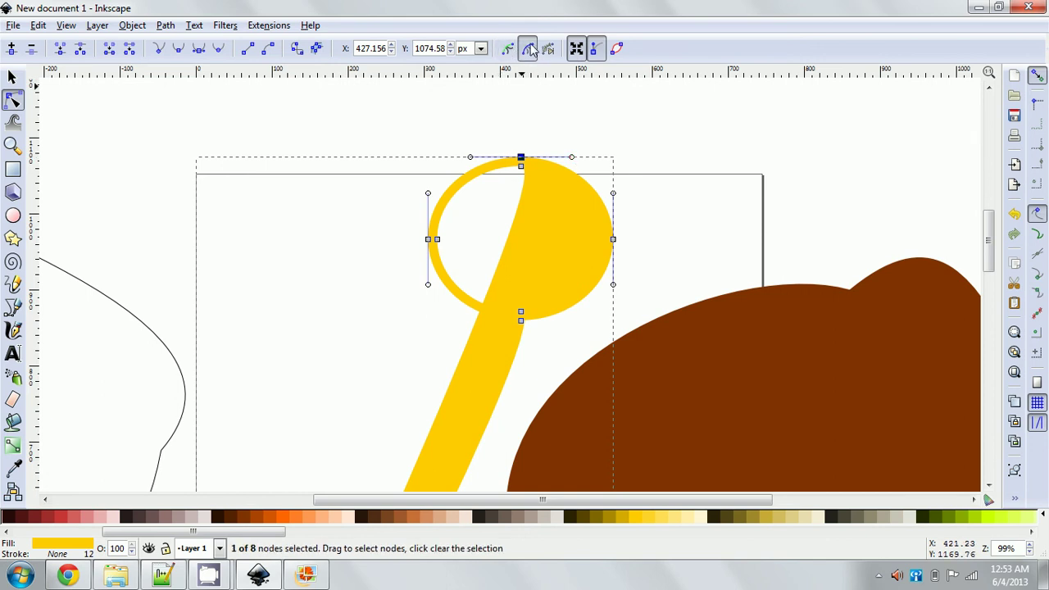
Step: Toggle the Bezier handles of the selected top node, leave them shown, and tilt its outgoing handle slightly upward
{"action": "left_click", "coordinate": [594, 49]}
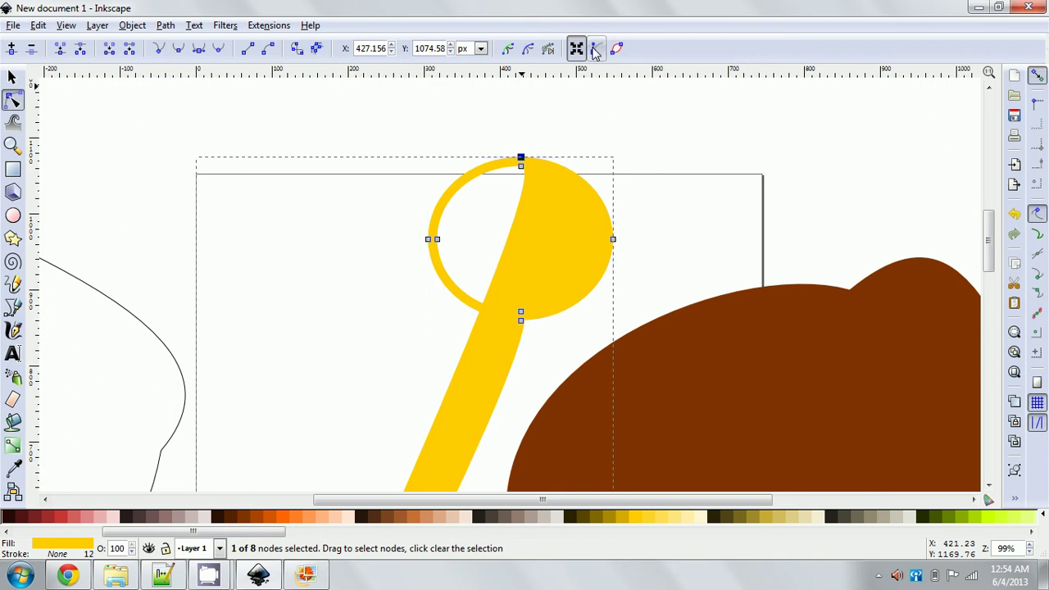
{"action": "left_click", "coordinate": [595, 49]}
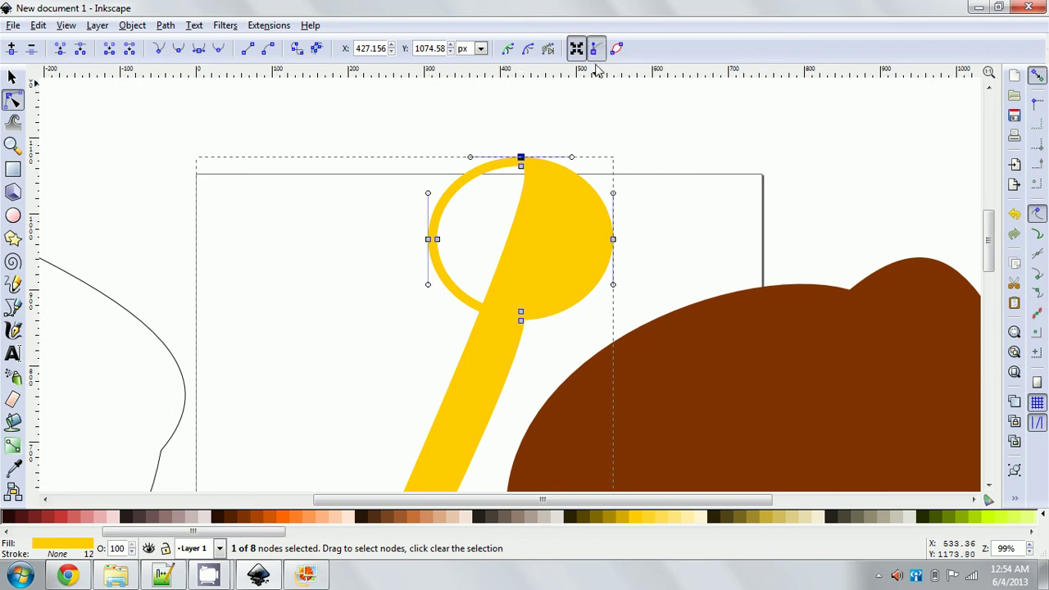
{"action": "left_click", "coordinate": [595, 50]}
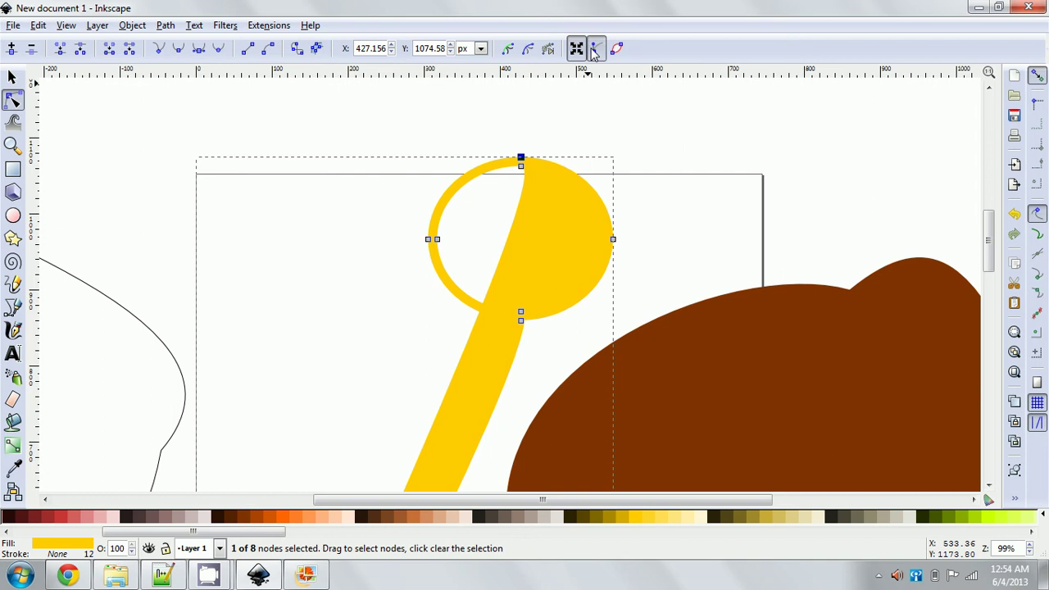
{"action": "left_click", "coordinate": [595, 49]}
{"action": "mouse_move", "coordinate": [572, 156]}
{"action": "left_mouse_down"}
{"action": "mouse_move", "coordinate": [577, 146]}
{"action": "mouse_move", "coordinate": [573, 154]}
{"action": "left_mouse_up"}
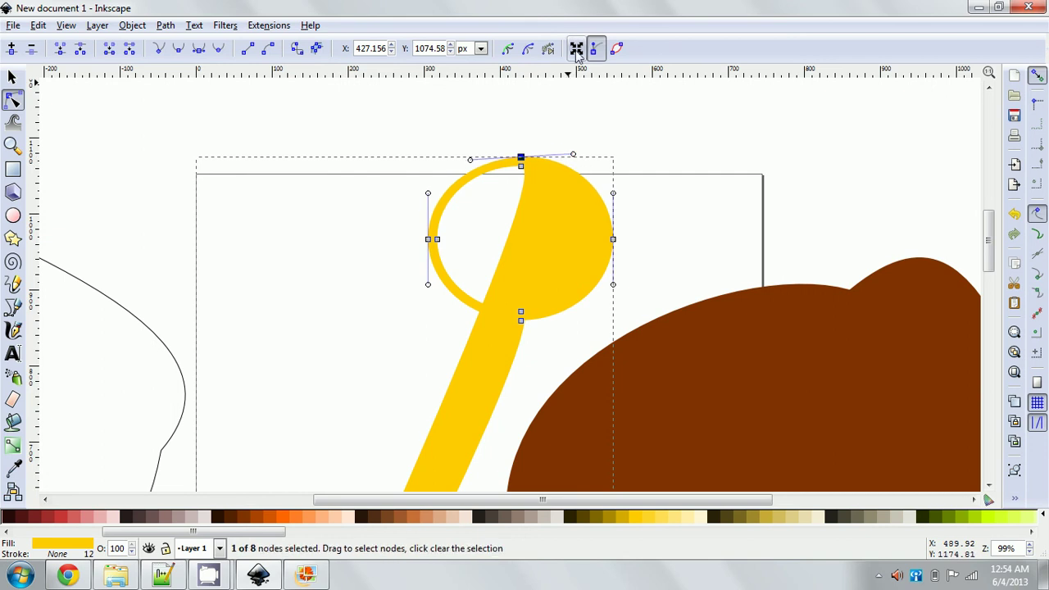
Step: Show the yellow shape's path outline, deselect the shape, and select the brown shape for node editing
{"action": "left_click", "coordinate": [618, 51]}
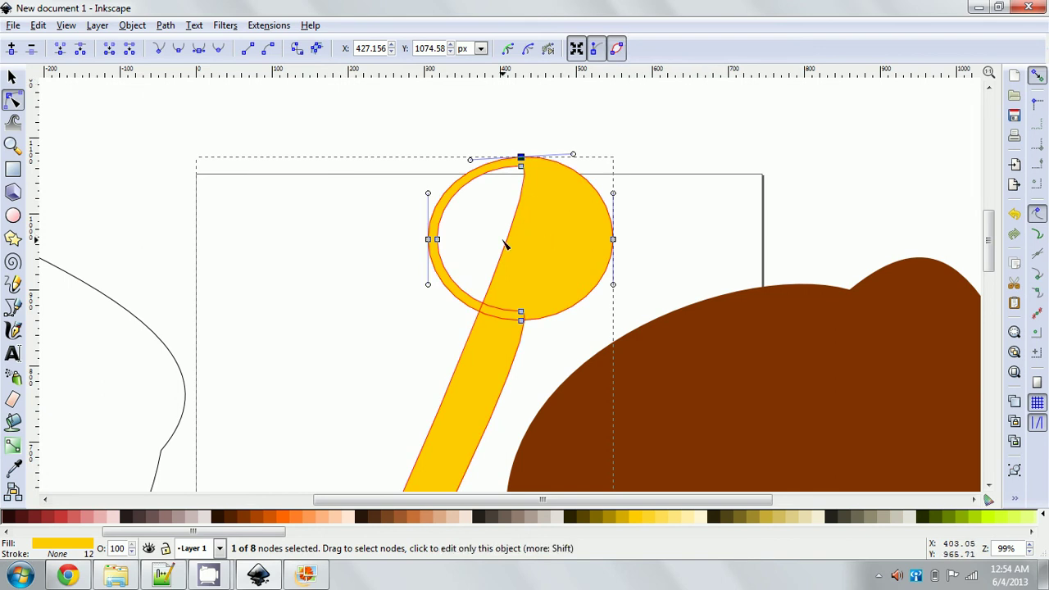
{"action": "left_click", "coordinate": [389, 178]}
{"action": "left_click", "coordinate": [389, 178]}
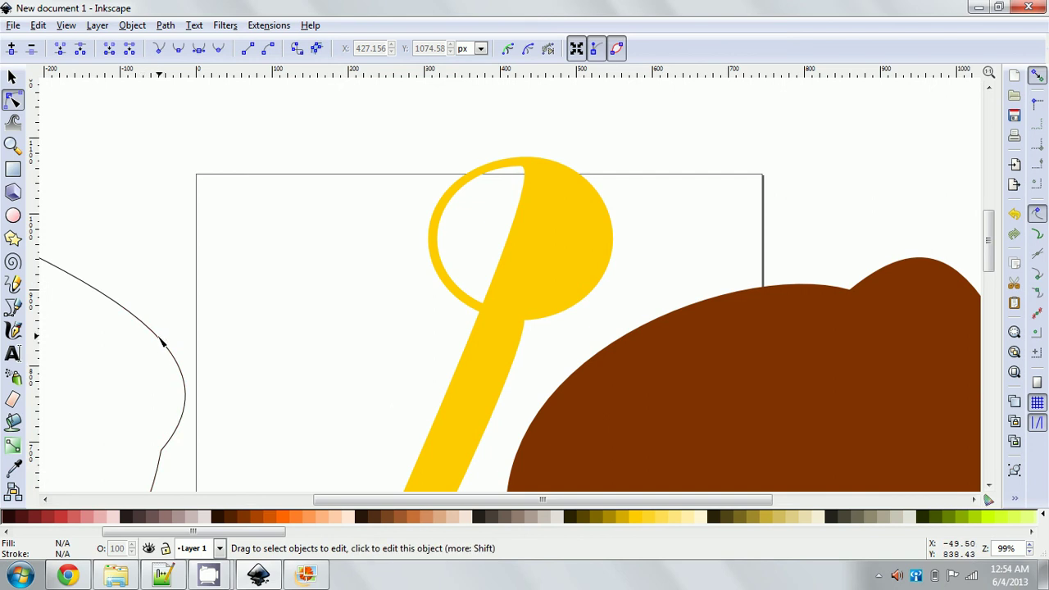
{"action": "left_click", "coordinate": [761, 287]}
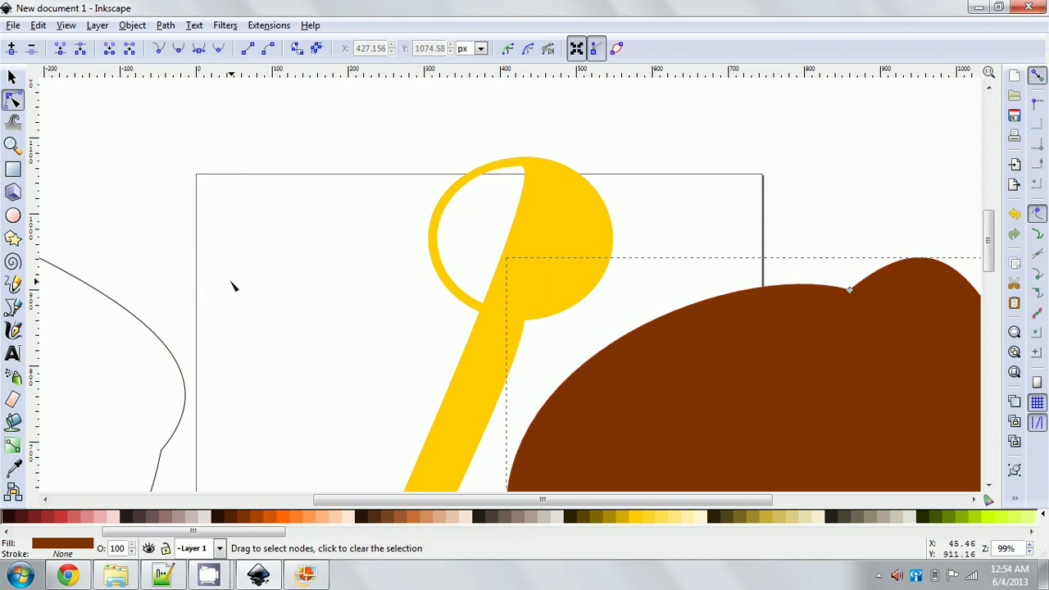
Step: Select the yellow shape again and toggle its path outline on and off, leaving the outline shown
{"action": "left_click", "coordinate": [578, 246]}
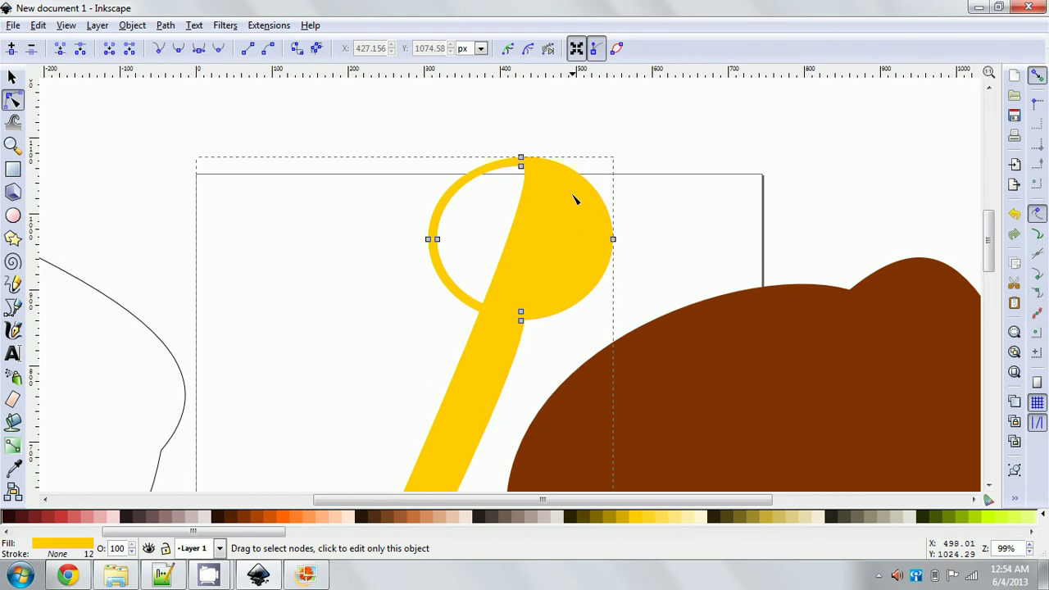
{"action": "left_click", "coordinate": [617, 50]}
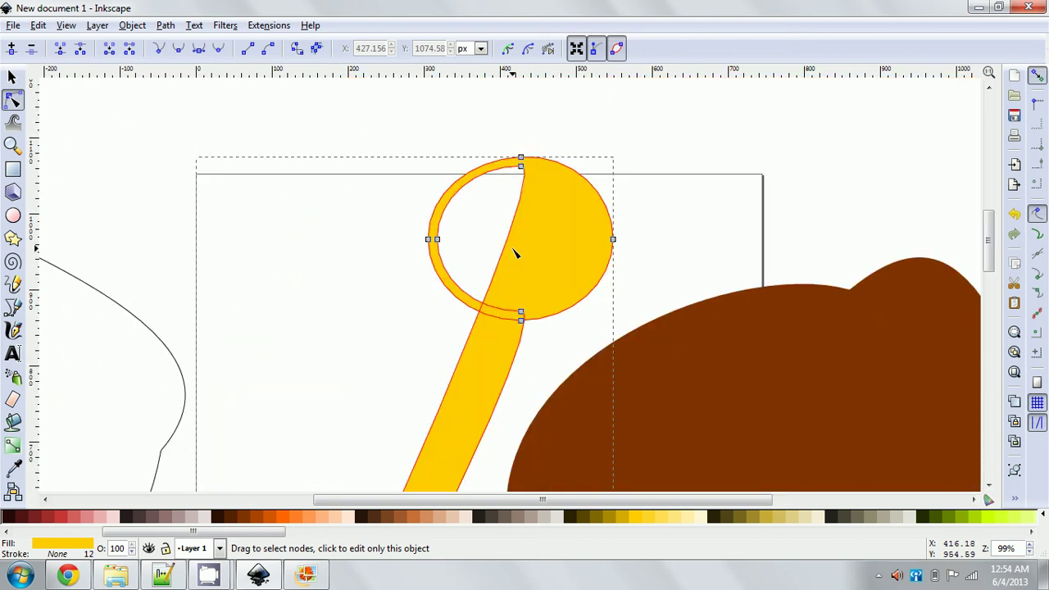
{"action": "scroll", "coordinate": [515, 253], "scroll_direction": "down", "scroll_amount": 3}
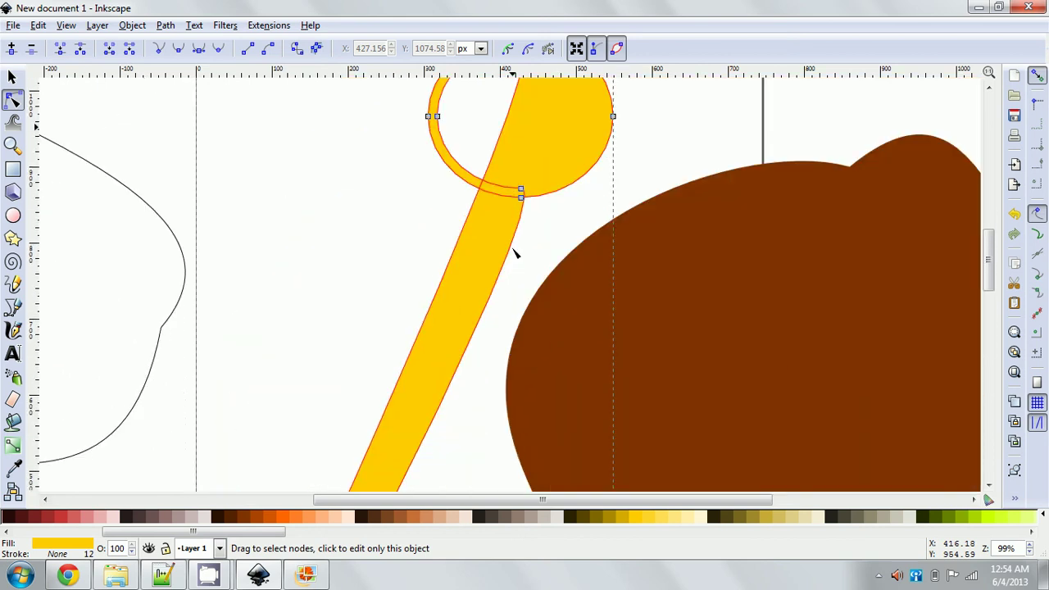
{"action": "scroll", "coordinate": [515, 253], "scroll_direction": "up", "scroll_amount": 5}
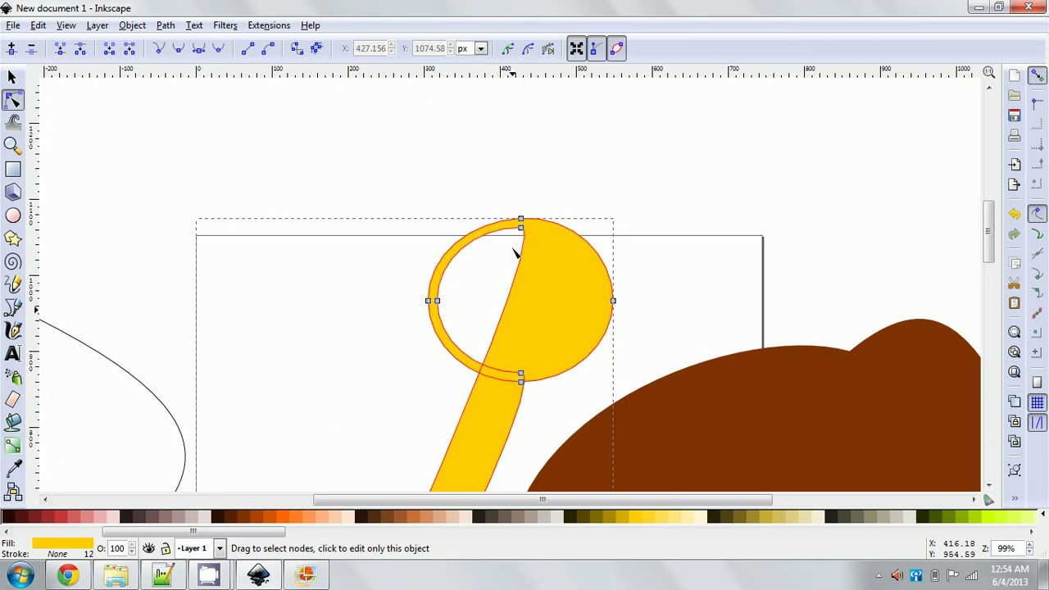
{"action": "left_click", "coordinate": [616, 48]}
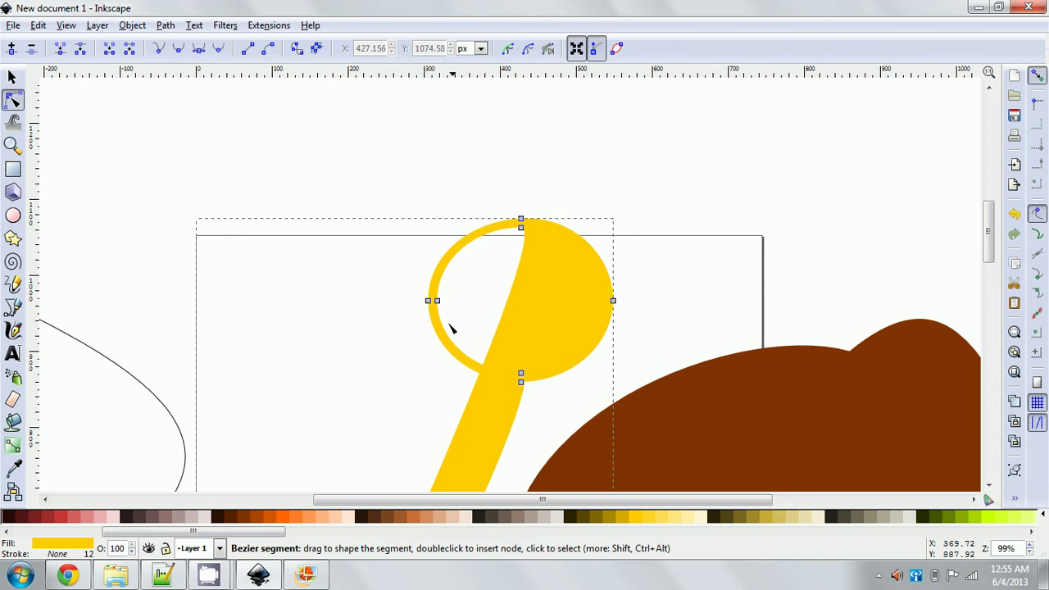
{"action": "left_click", "coordinate": [616, 49]}
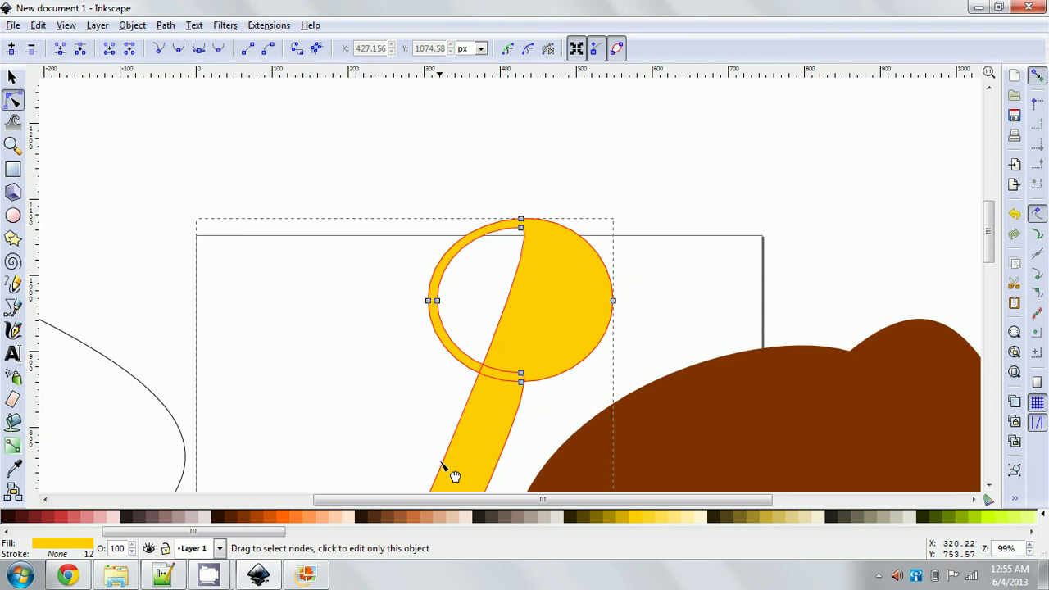
{"action": "scroll", "coordinate": [346, 288], "scroll_direction": "down", "scroll_amount": 12}
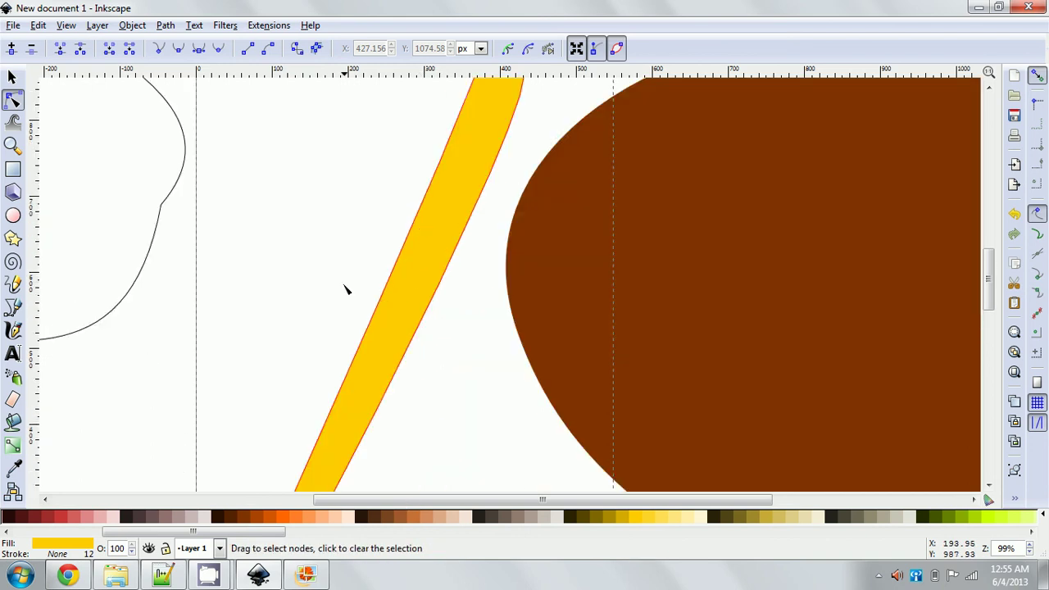
{"action": "scroll", "coordinate": [346, 288], "scroll_direction": "up", "scroll_amount": 12}
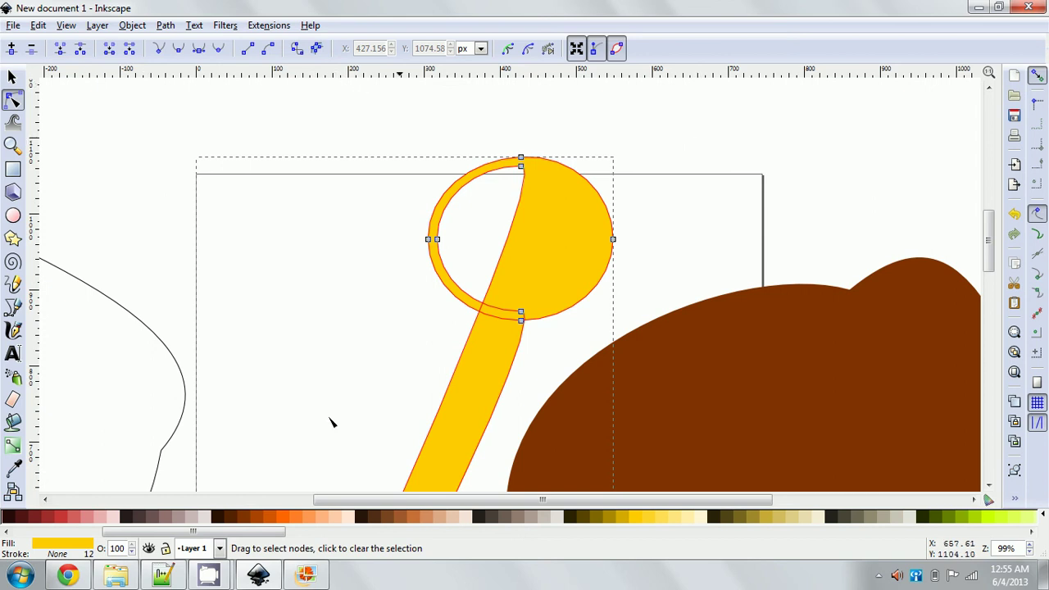
{"action": "mouse_move", "coordinate": [207, 579]}
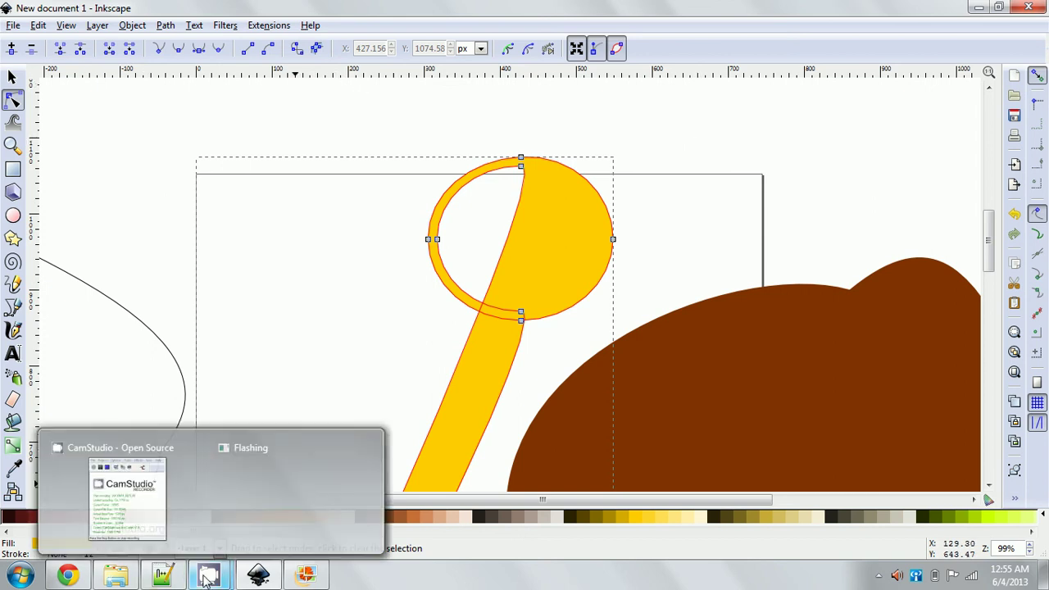